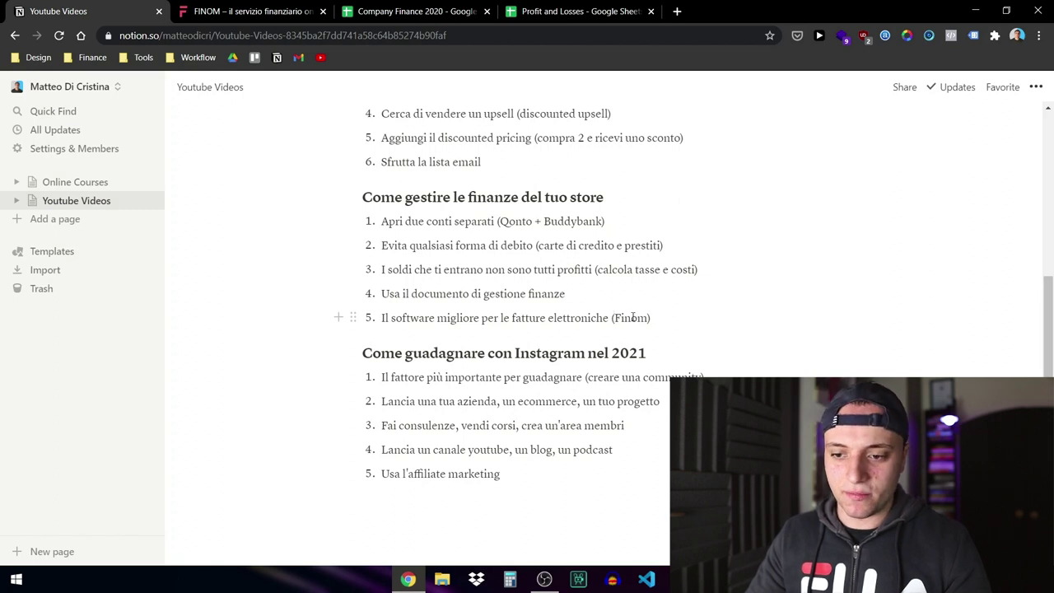
- Switch to the FINOM website and review the business account and account management sections of its home page
click(244, 5)
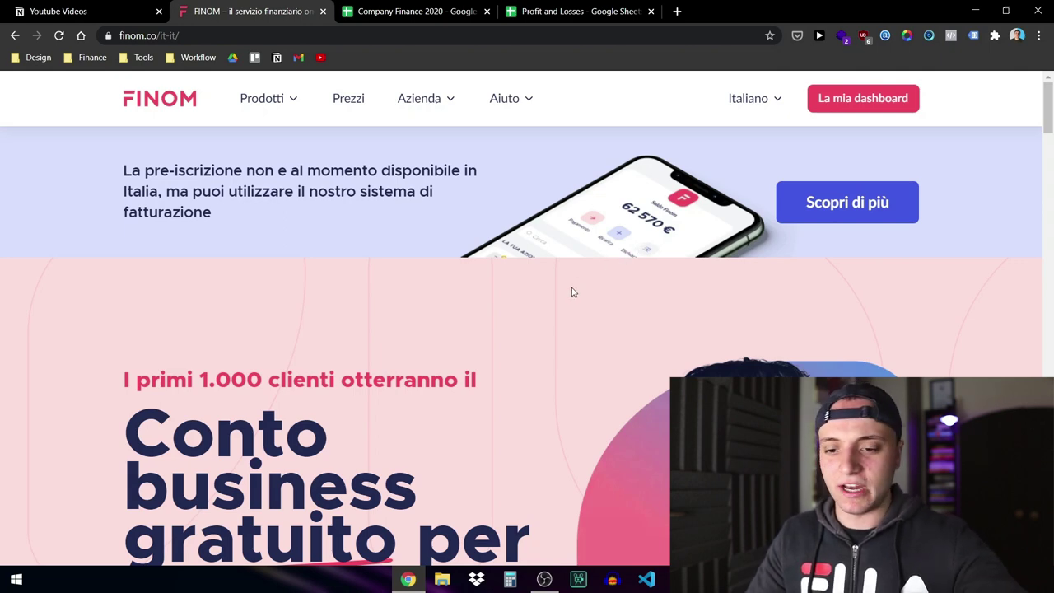
scroll(574, 292, down, 2)
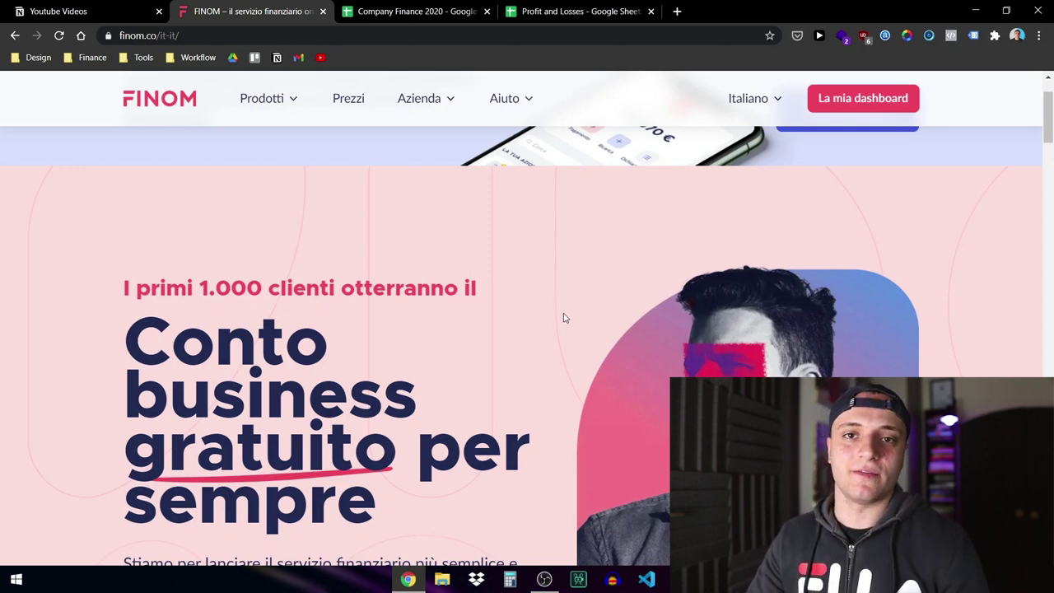
scroll(564, 318, down, 8)
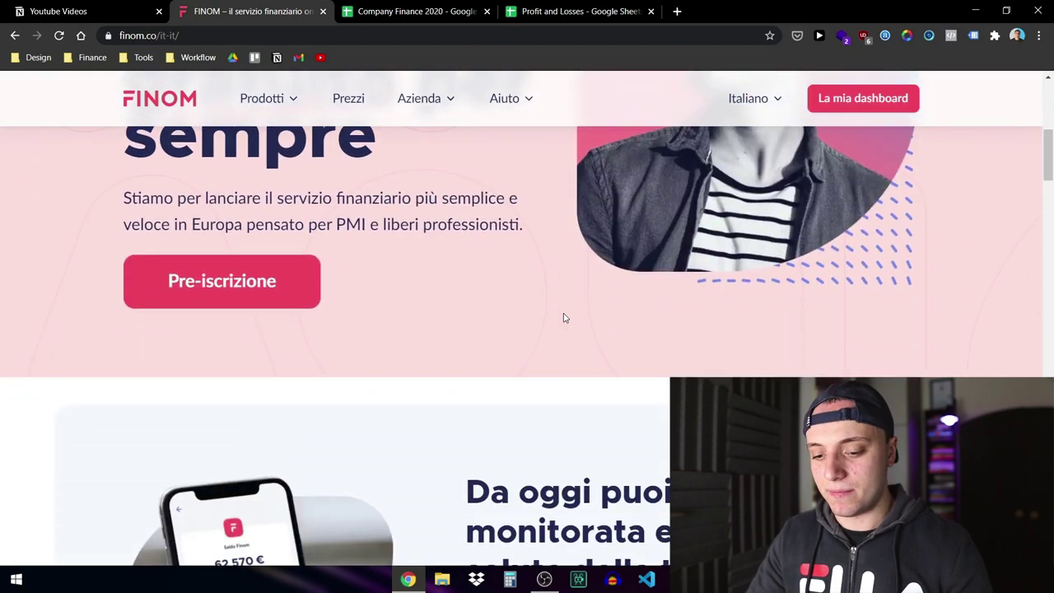
scroll(564, 313, down, 6)
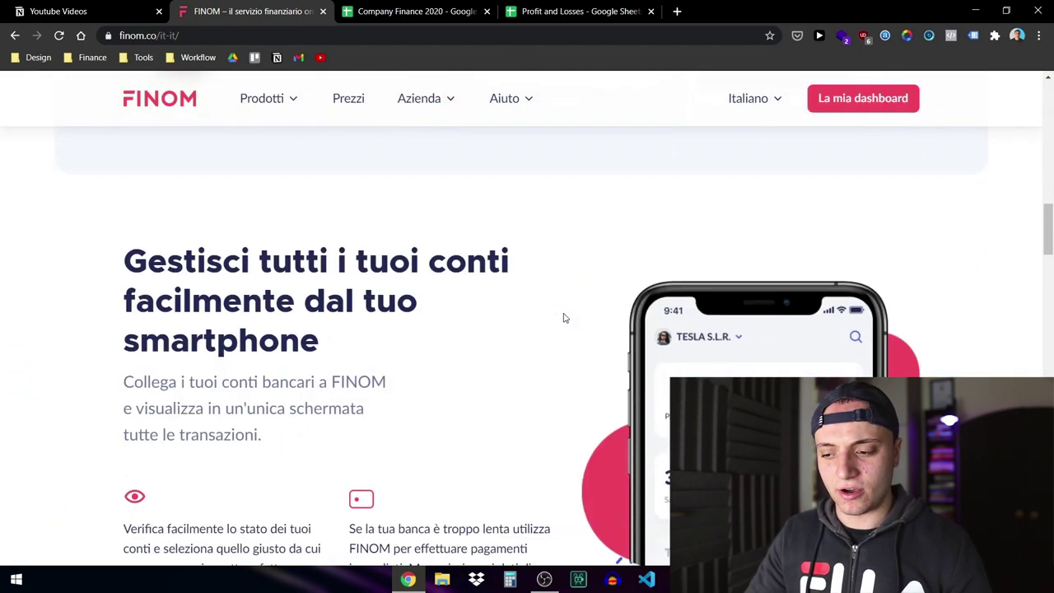
scroll(565, 318, down, 3)
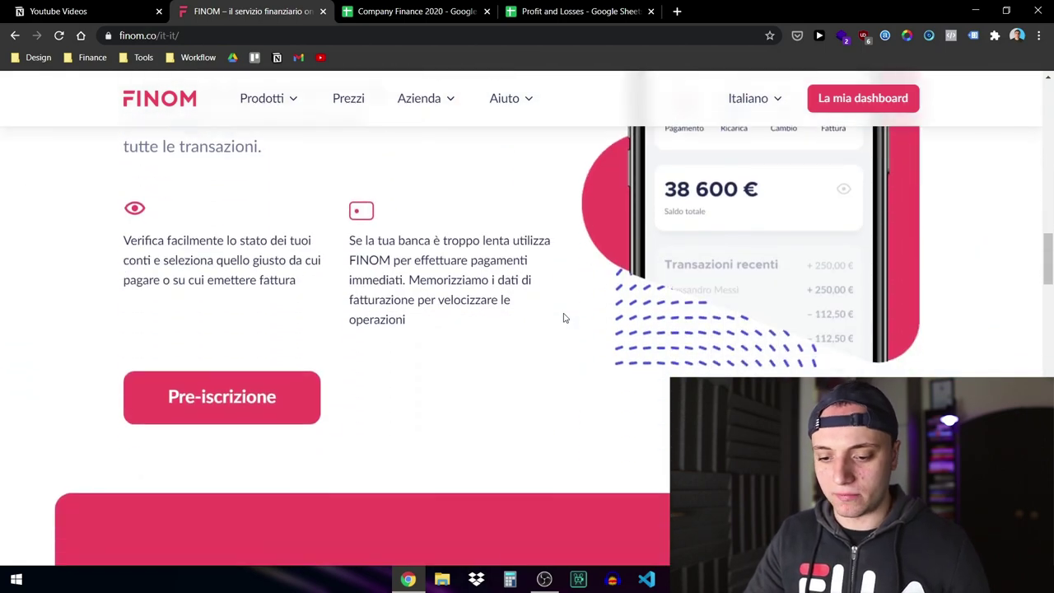
scroll(563, 312, down, 3)
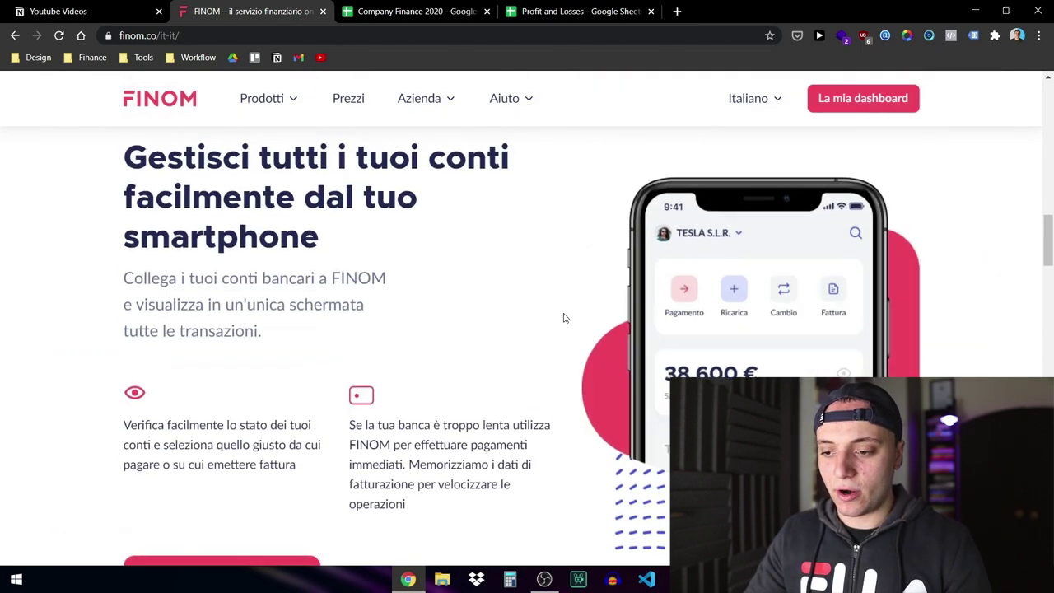
scroll(565, 318, up, 12)
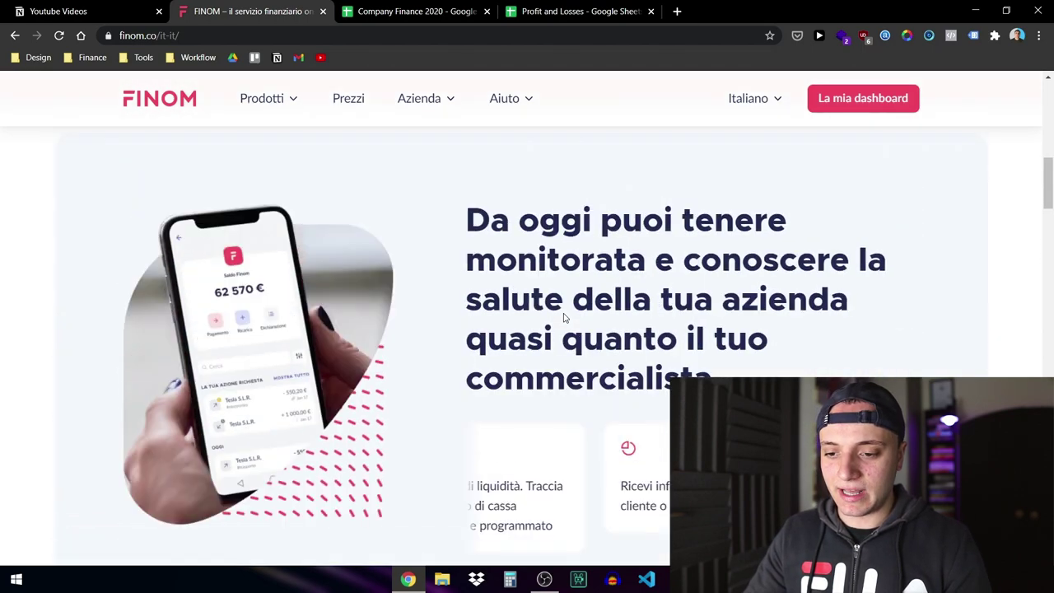
- Open FINOM's invoicing product page and review its invoice creation, error-free billing and digital sending features
mouse_move(295, 103)
click(512, 173)
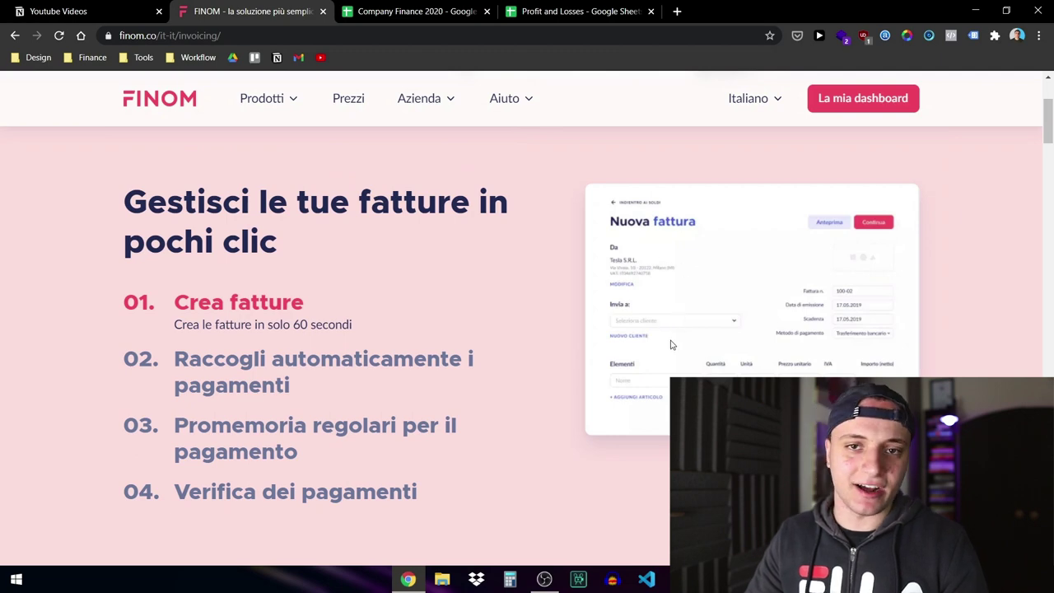
scroll(659, 349, down, 4)
scroll(655, 350, down, 12)
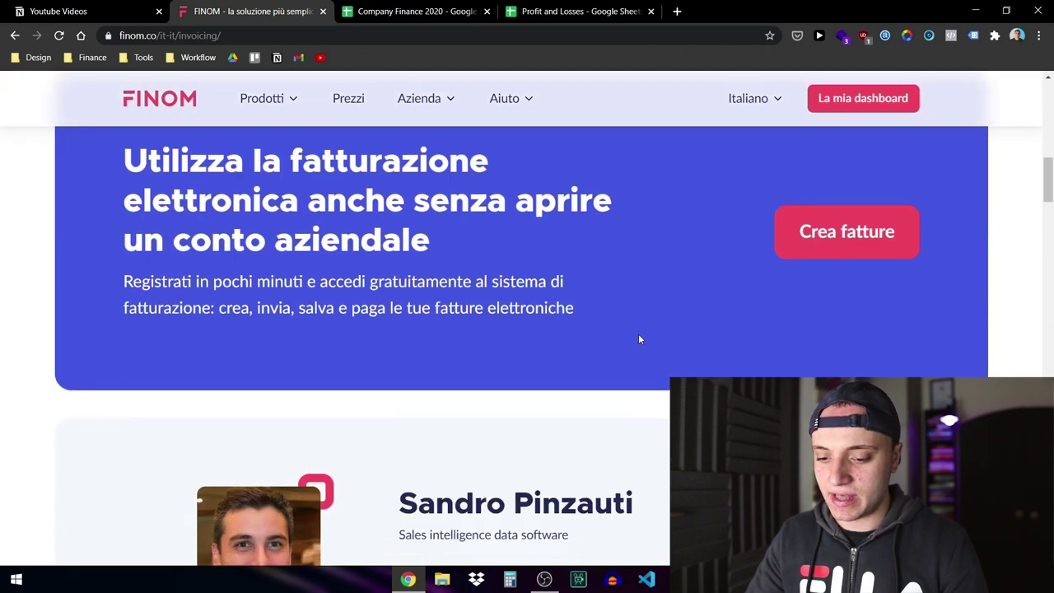
scroll(634, 332, down, 8)
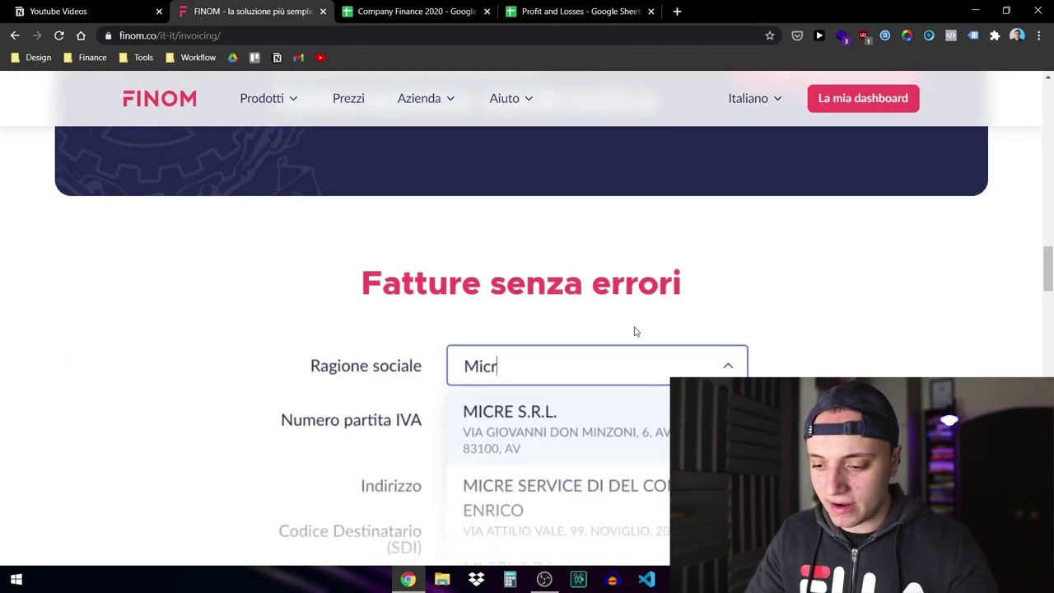
scroll(646, 330, down, 8)
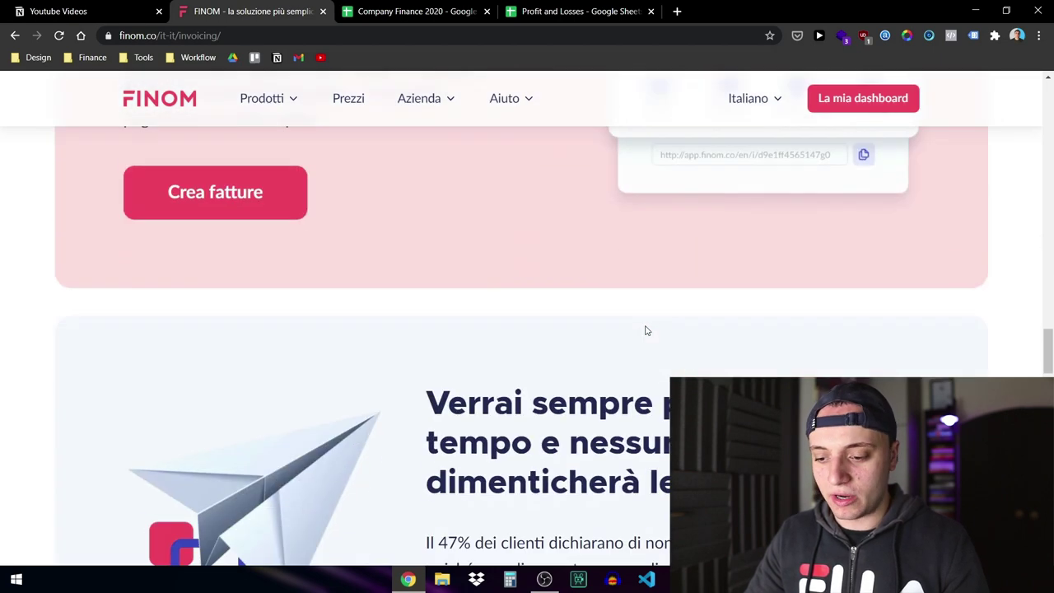
scroll(646, 330, up, 3)
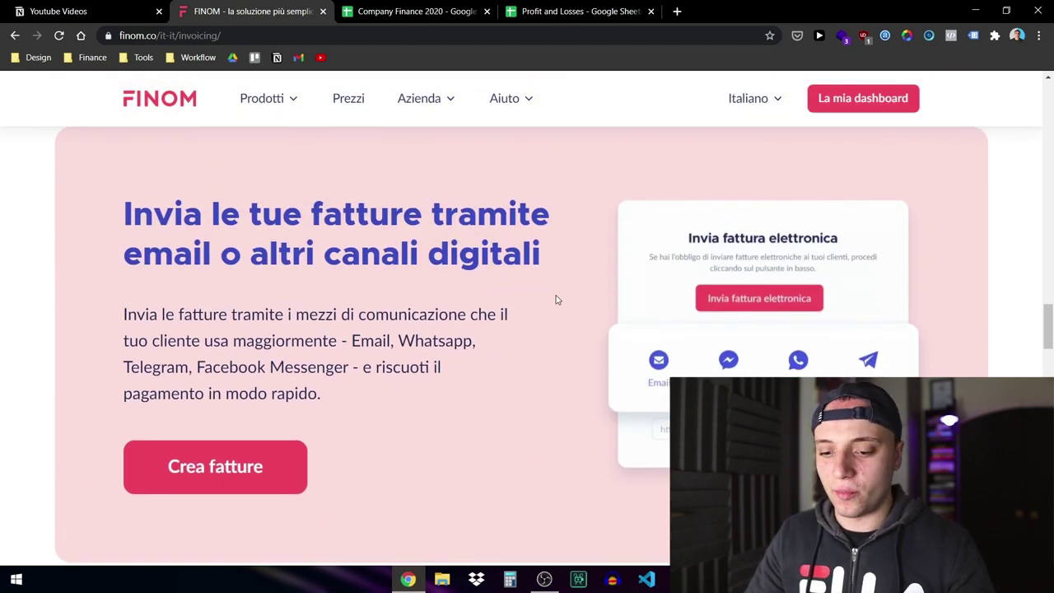
mouse_move(299, 99)
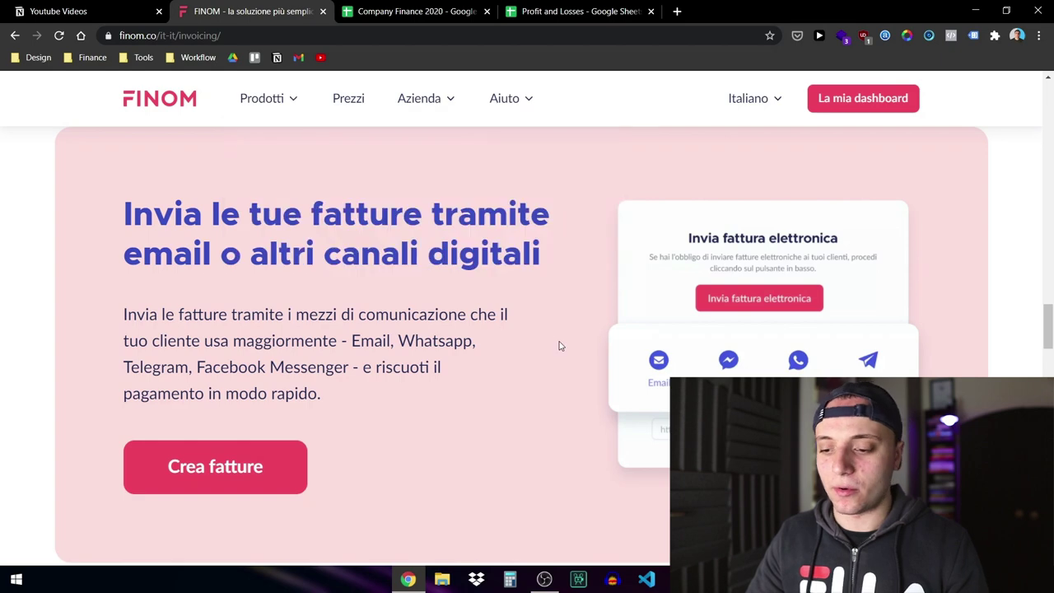
- Examine the cloud storage integration and the Invoicing Solo and Invoicing Start pricing comparison on the invoicing page
scroll(559, 346, down, 5)
scroll(559, 346, down, 10)
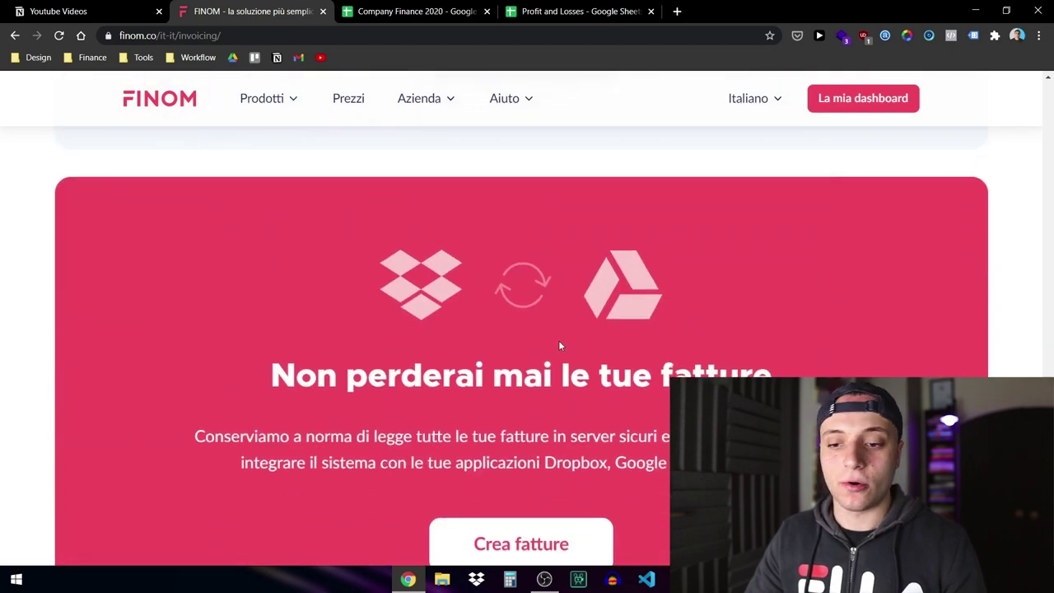
scroll(560, 346, down, 2)
scroll(562, 345, up, 3)
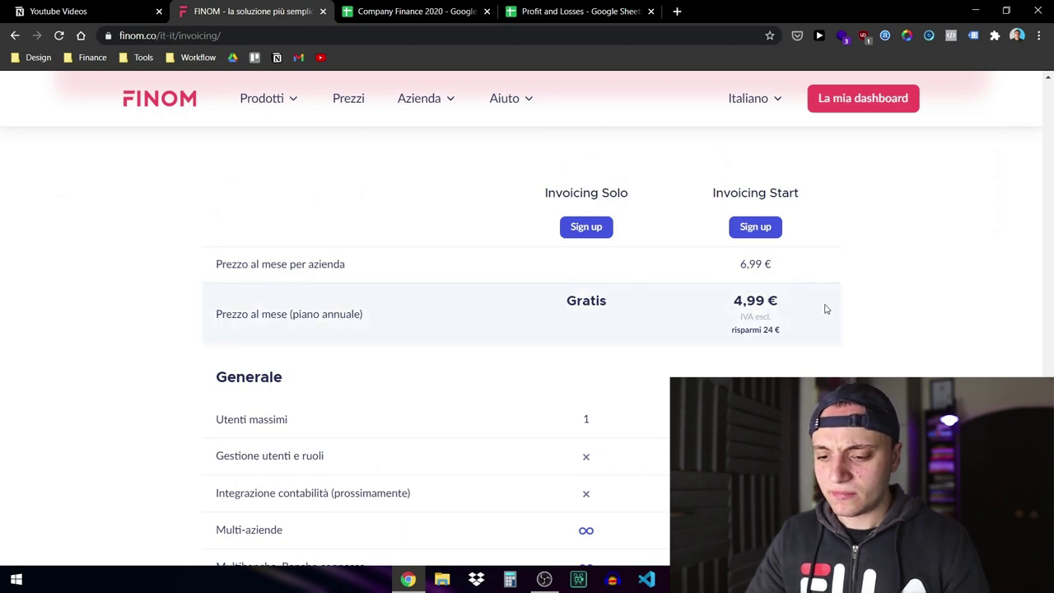
scroll(816, 305, down, 4)
scroll(778, 306, down, 7)
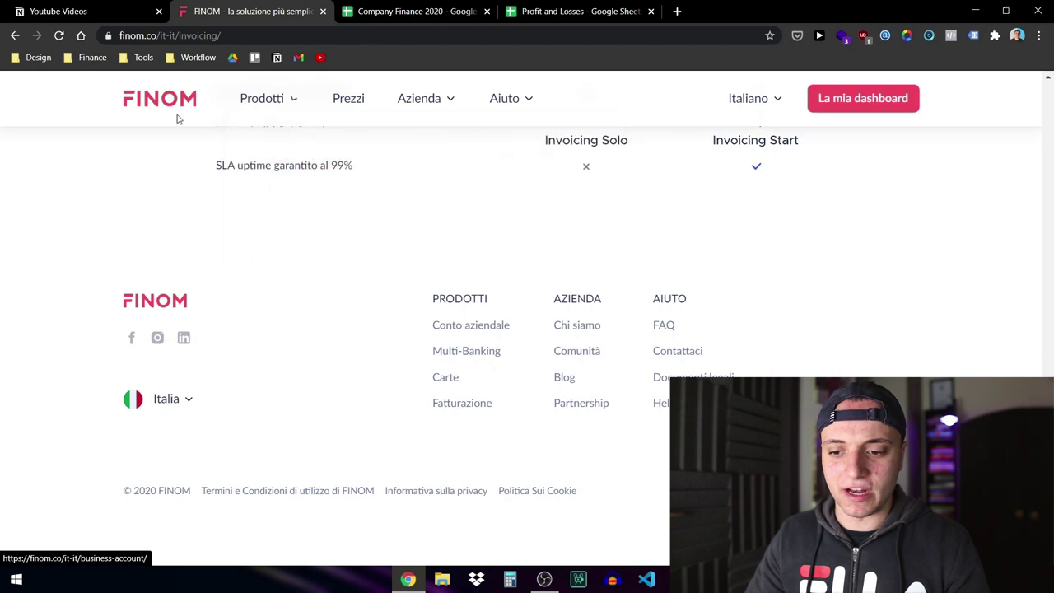
- Close the FINOM page and return to the store finance checklist in the Youtube Videos notes in Notion
click(323, 13)
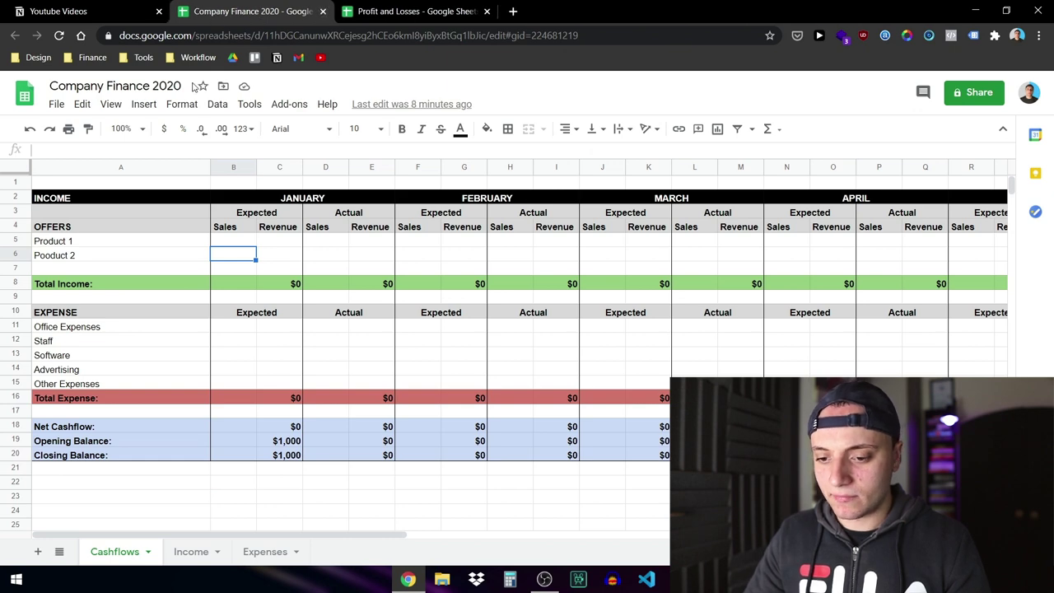
click(74, 11)
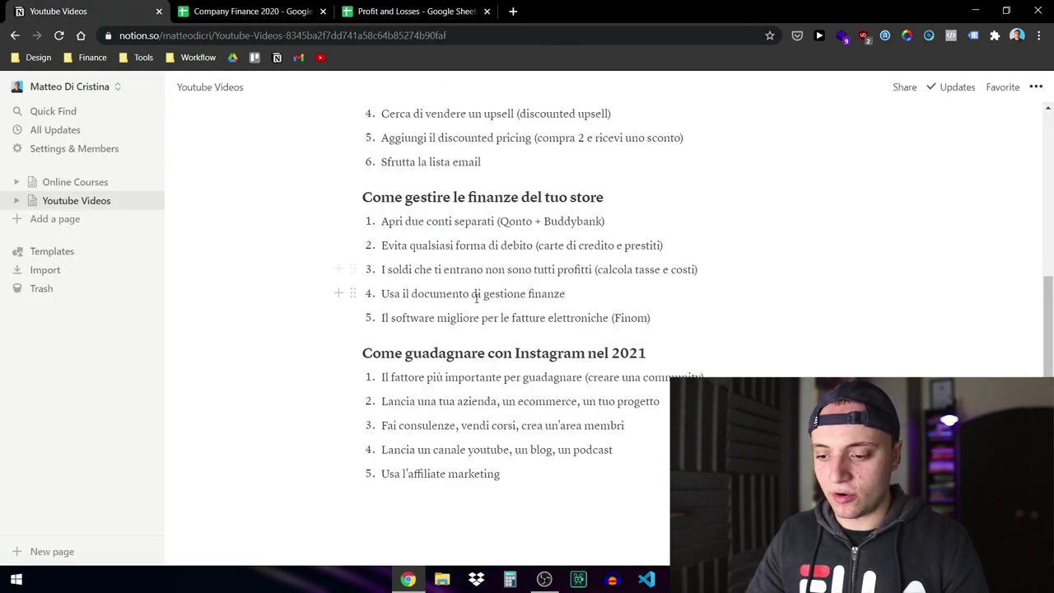
- Compare the Profit and Losses spreadsheet with the Cashflows and Expenses sheets of Company Finance 2020
click(259, 9)
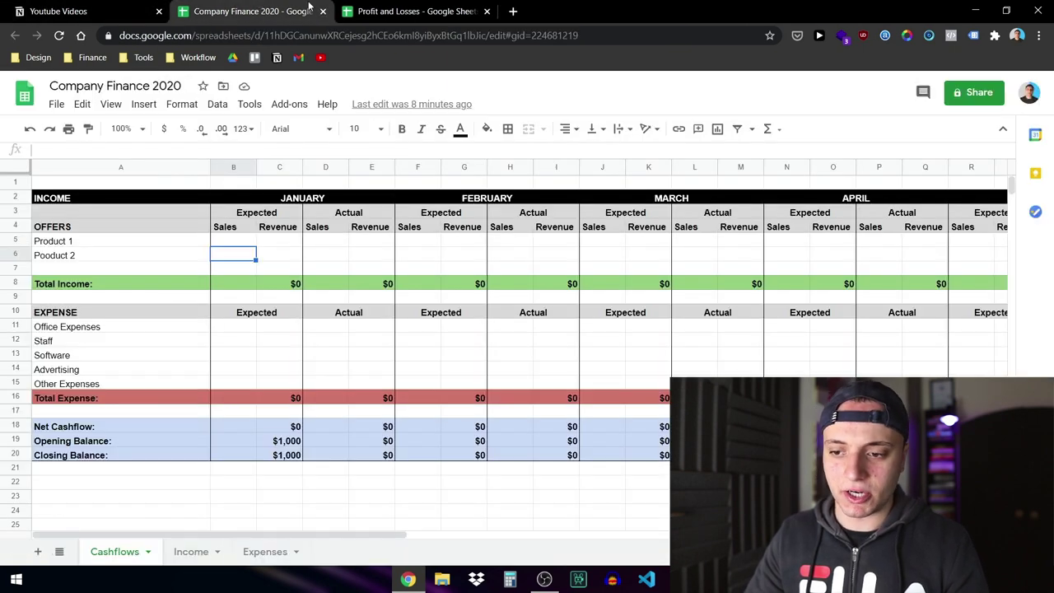
click(372, 8)
click(277, 8)
click(402, 8)
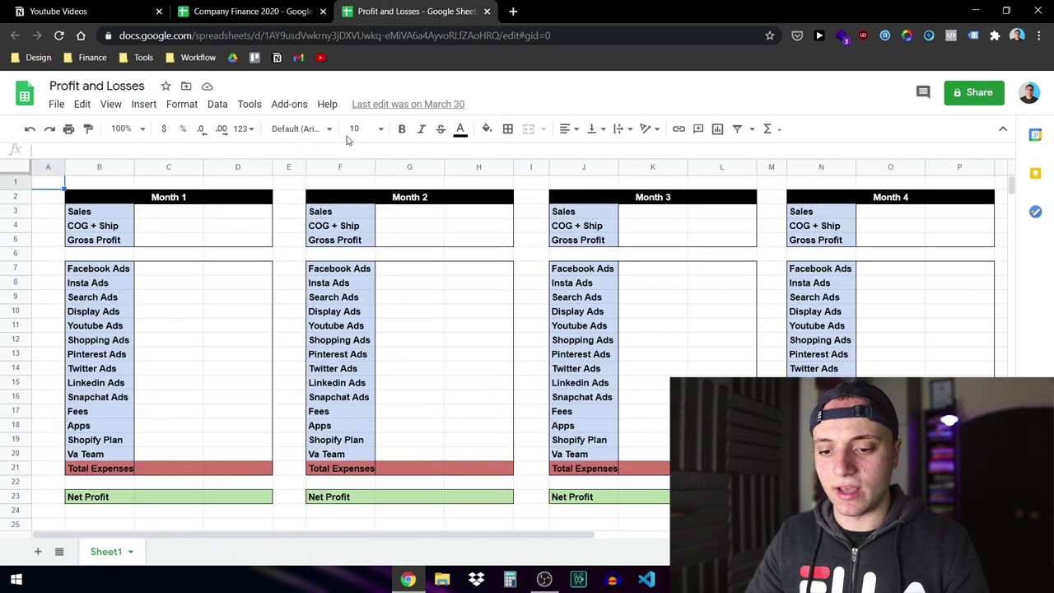
click(181, 216)
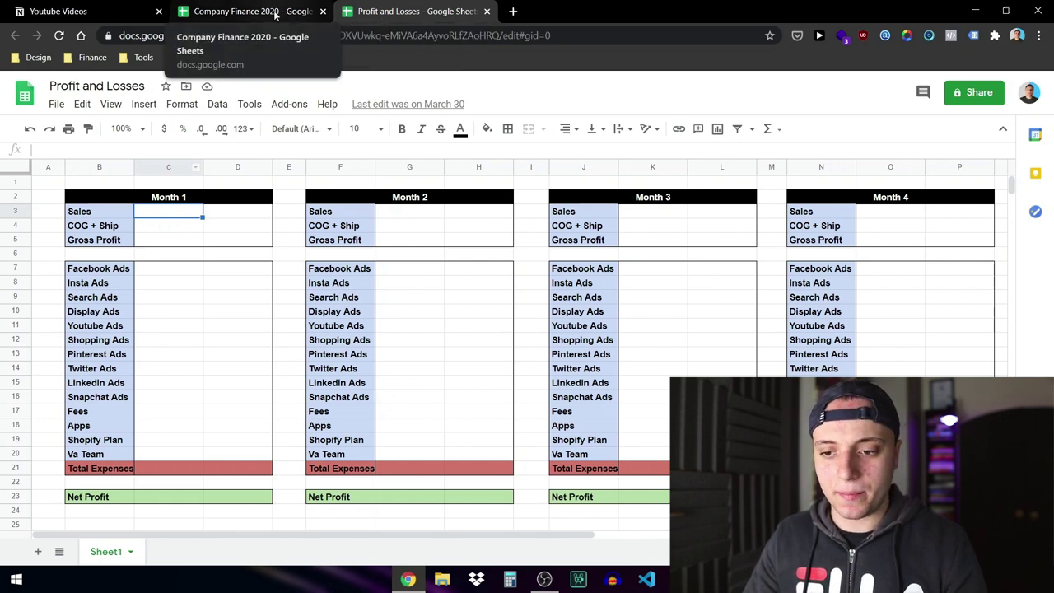
click(247, 12)
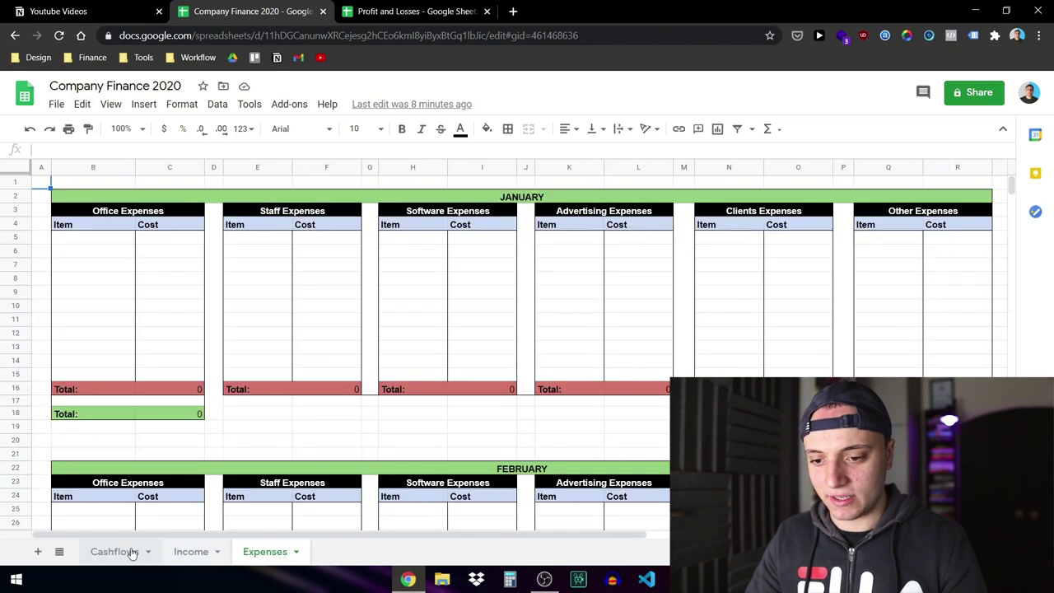
click(132, 552)
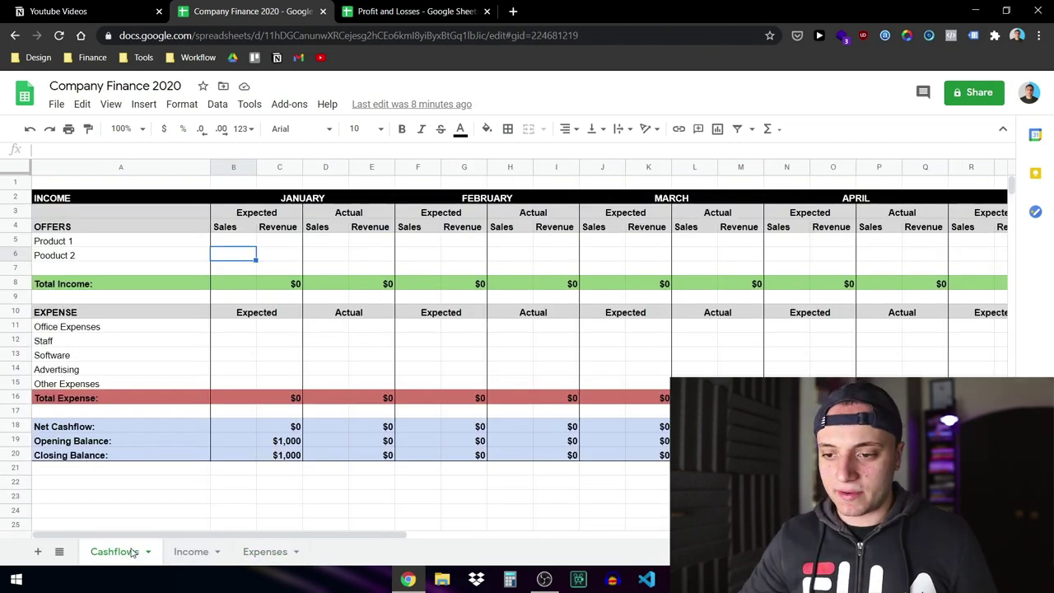
- Place the Profit and Losses spreadsheet ahead of Company Finance 2020 in the browser's tab order
click(375, 10)
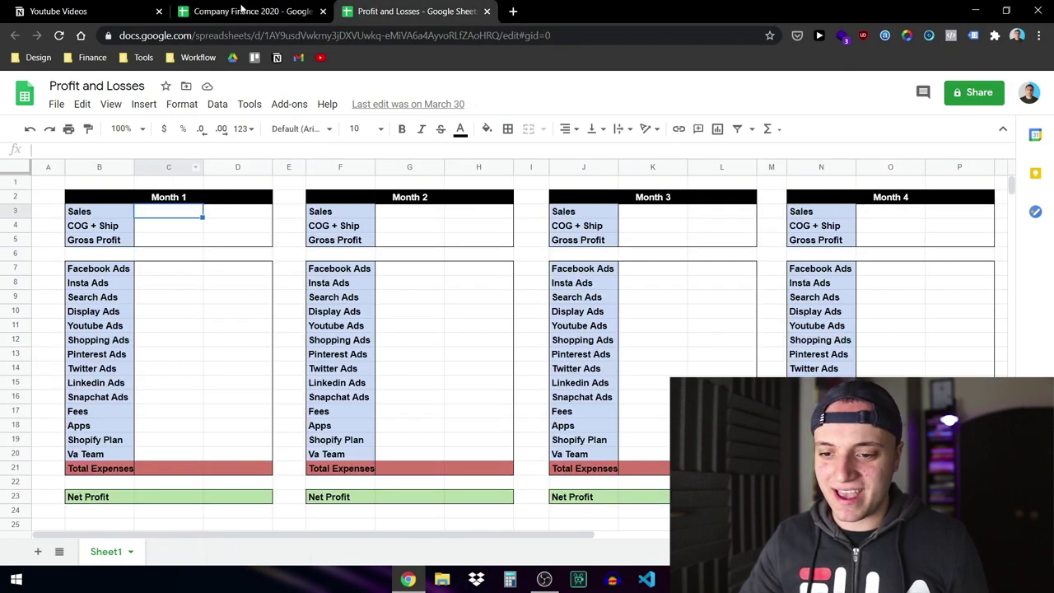
drag(243, 8, 247, 10)
- Examine the Month 1 block of Profit and Losses, from its heading and gross profit to total expenses and net profit
click(167, 241)
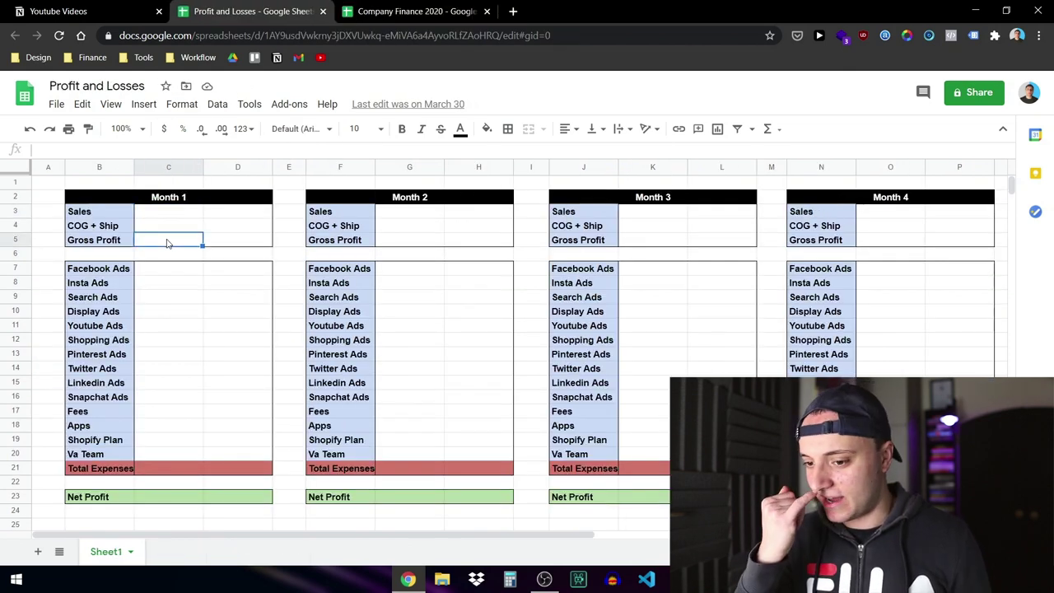
click(178, 199)
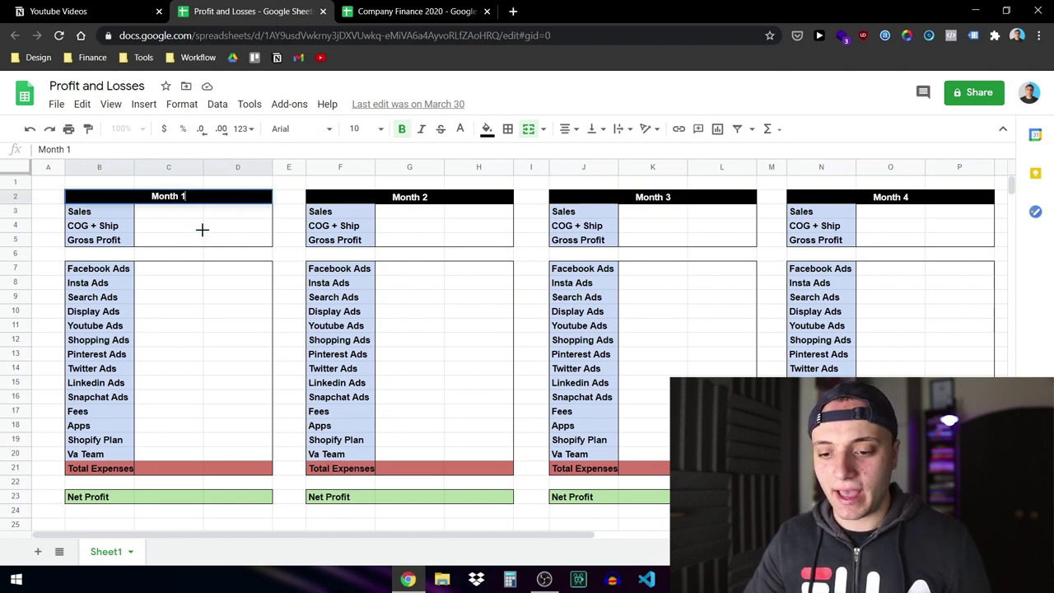
click(159, 220)
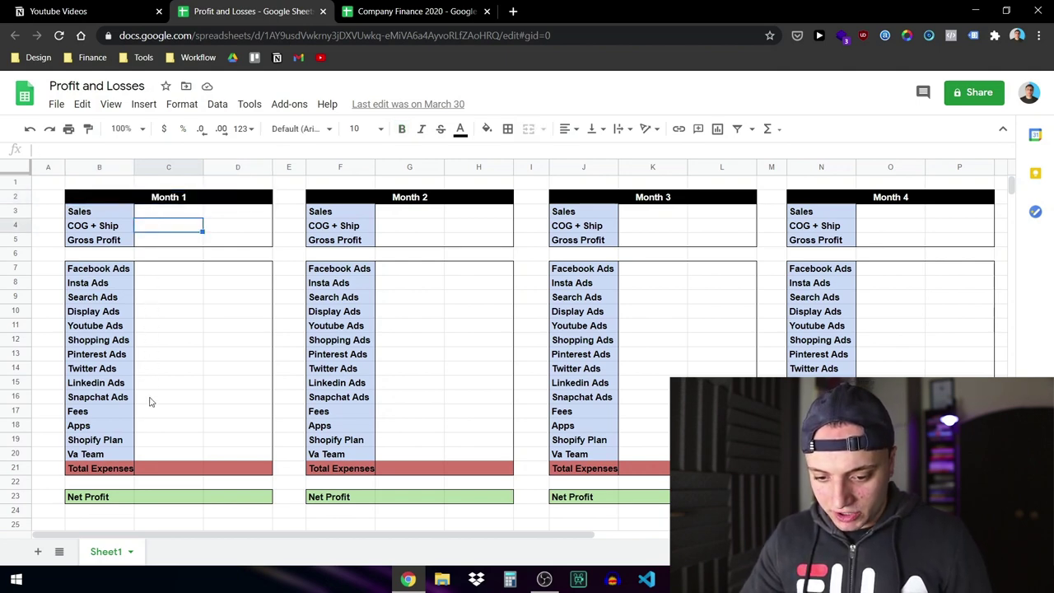
click(153, 471)
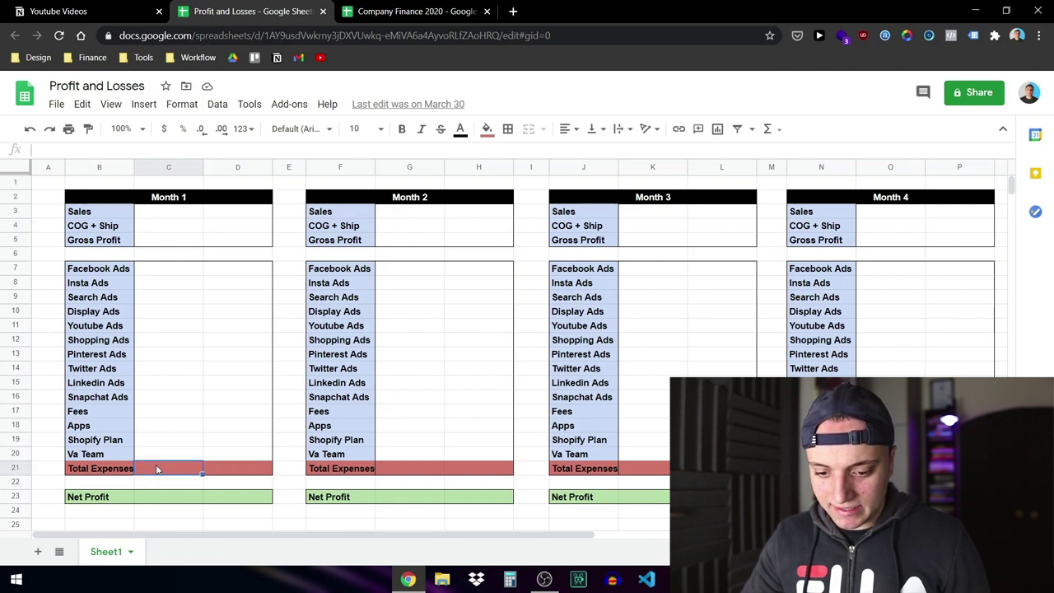
click(145, 499)
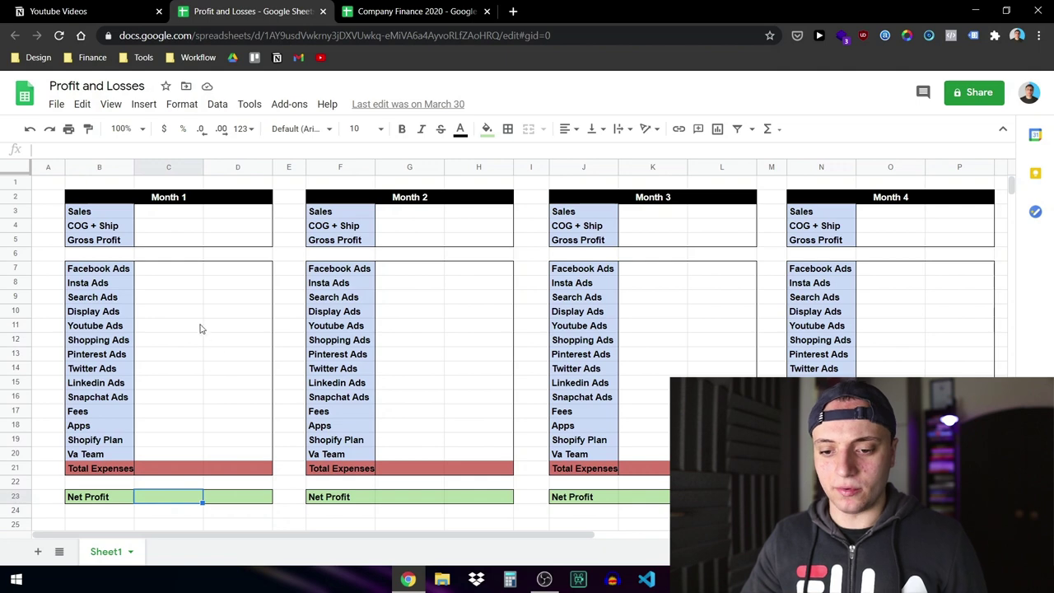
- Examine the Sales row of the Month 2 block and its empty entry cell
click(393, 216)
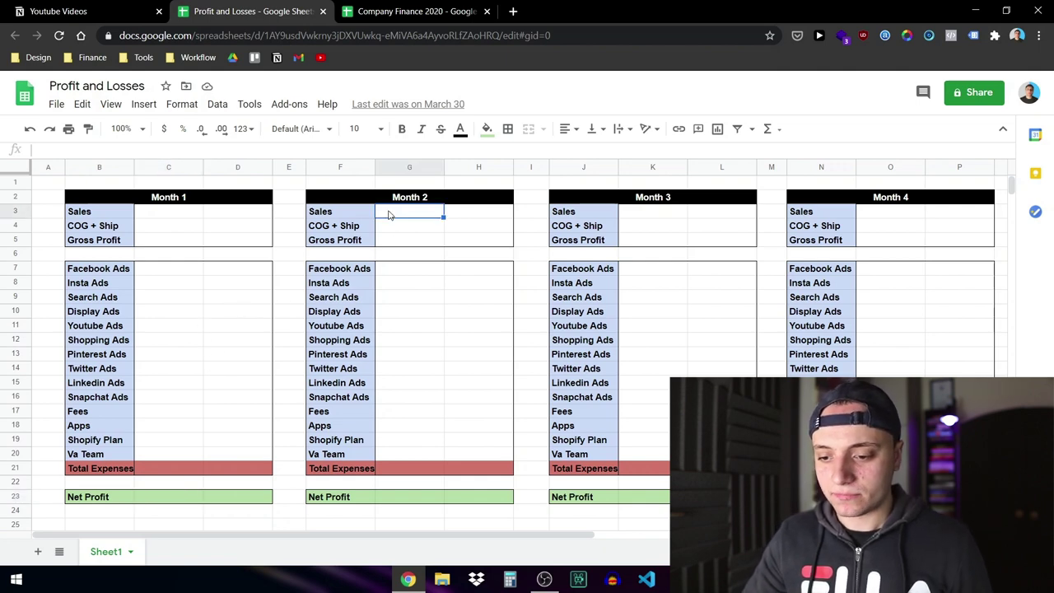
click(331, 217)
click(384, 215)
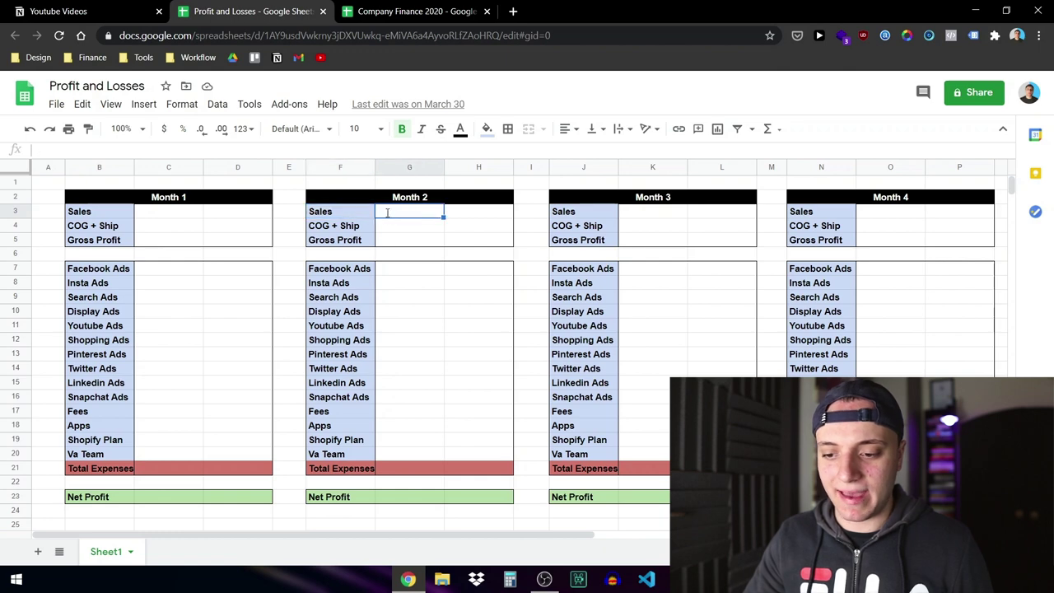
double_click(345, 211)
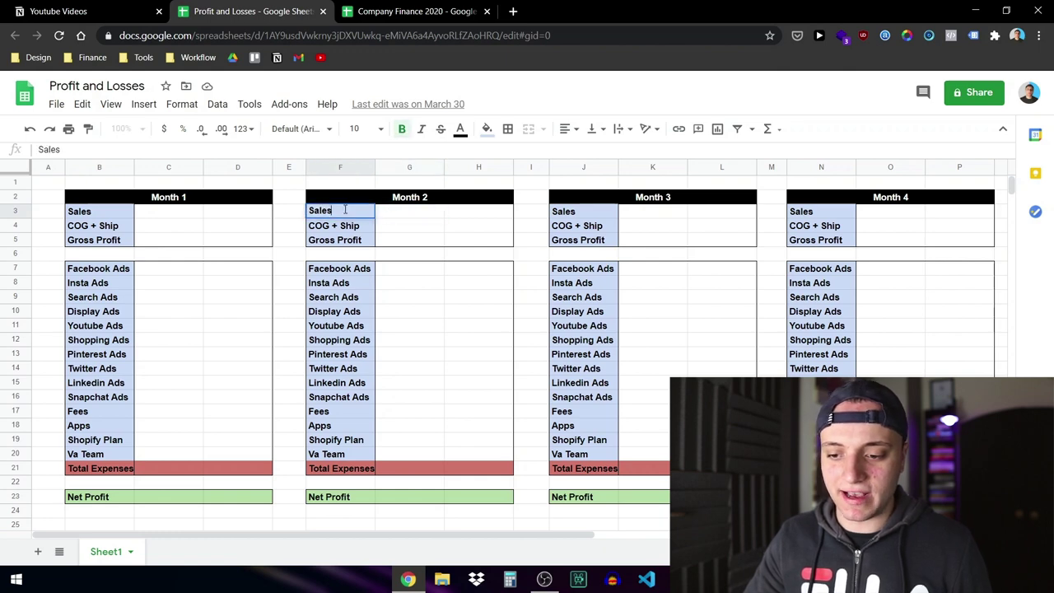
click(394, 215)
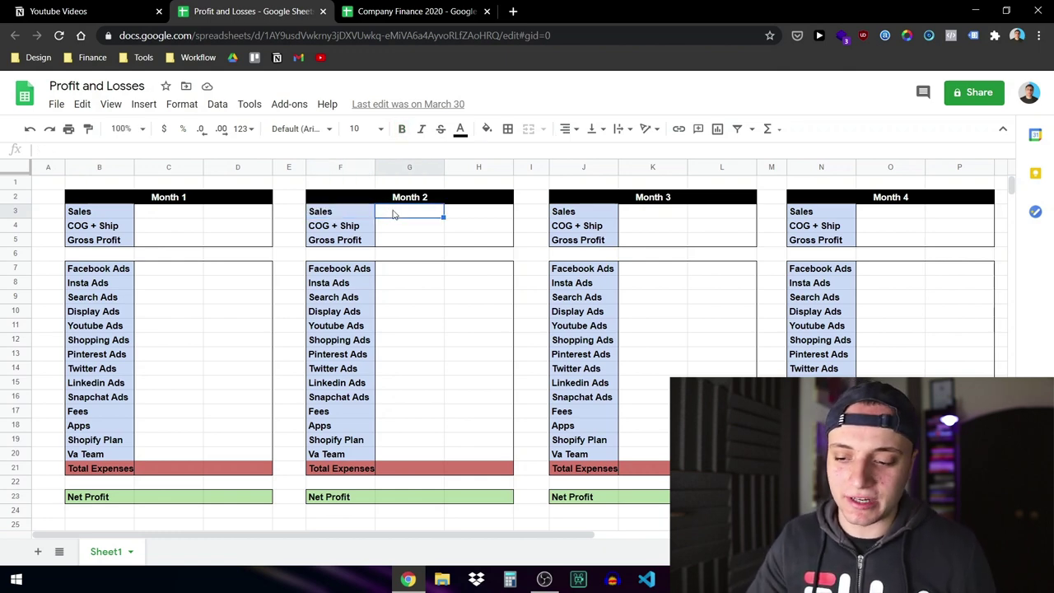
double_click(400, 213)
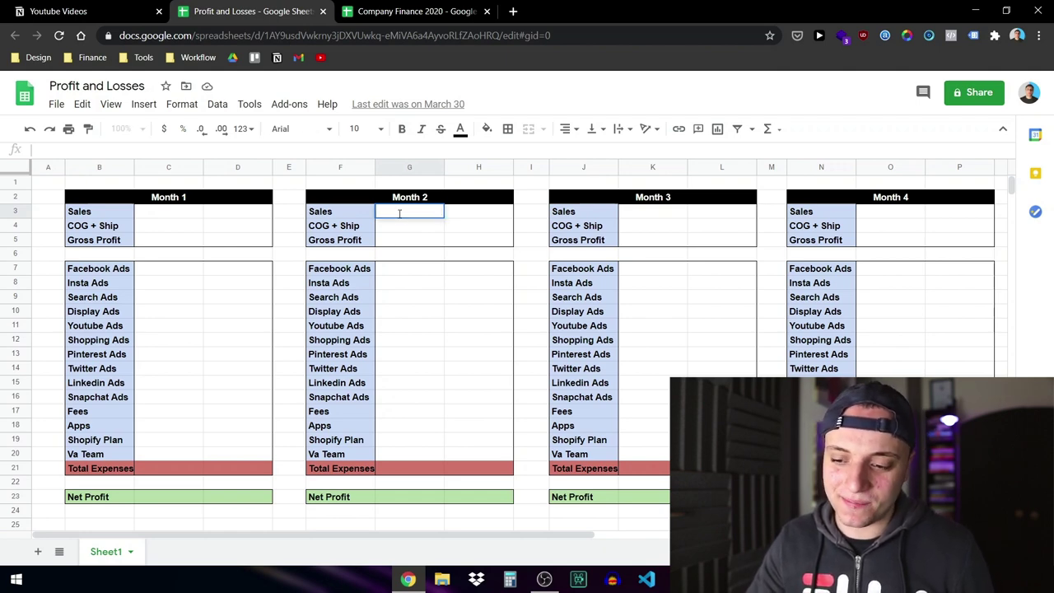
key(Return)
double_click(394, 211)
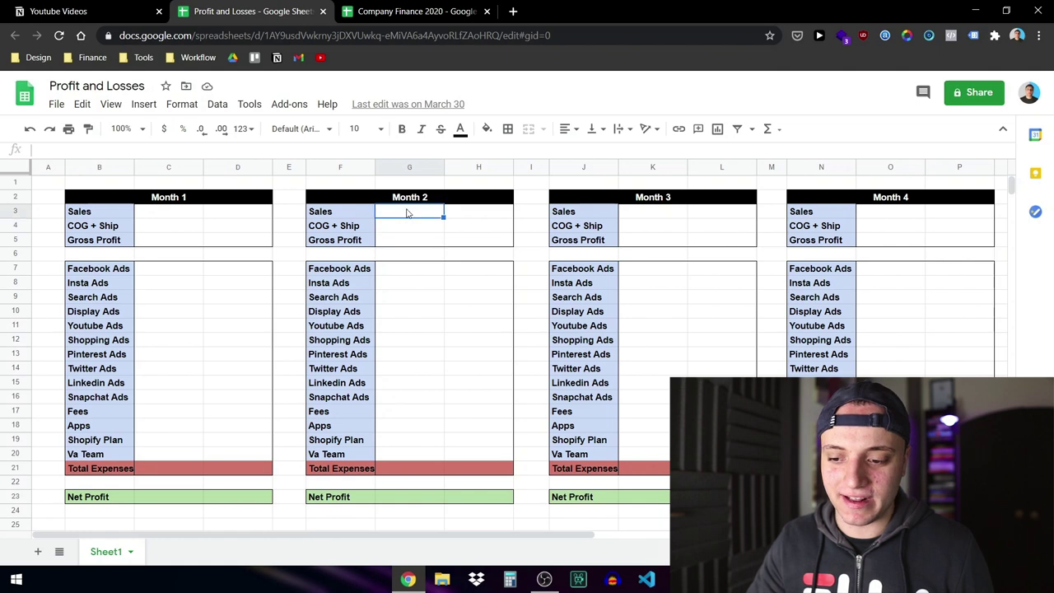
- Enter 10000 as the Sales amount in the Month 2 block
click(330, 213)
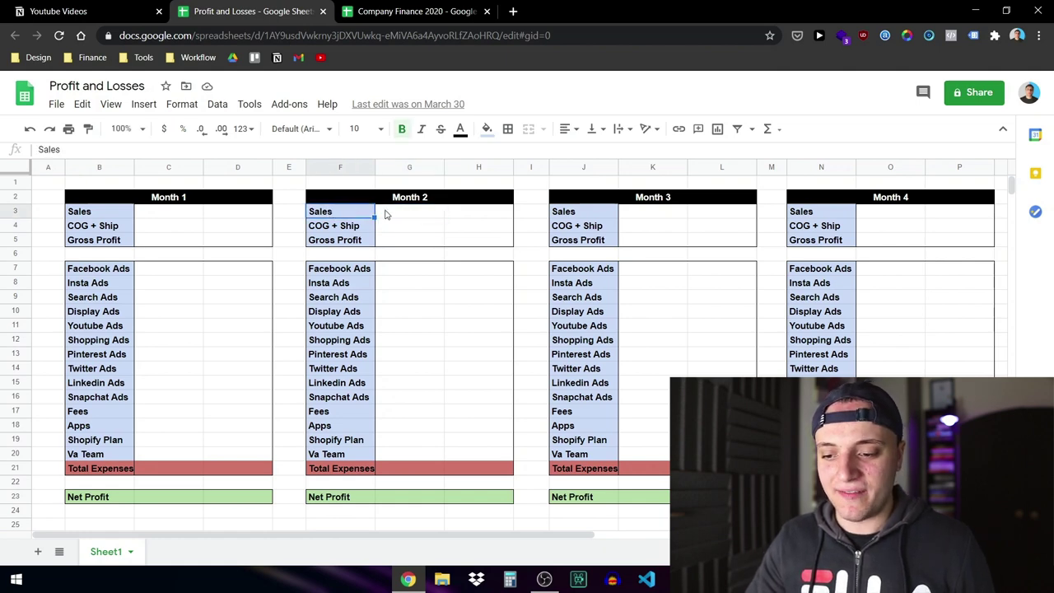
double_click(413, 212)
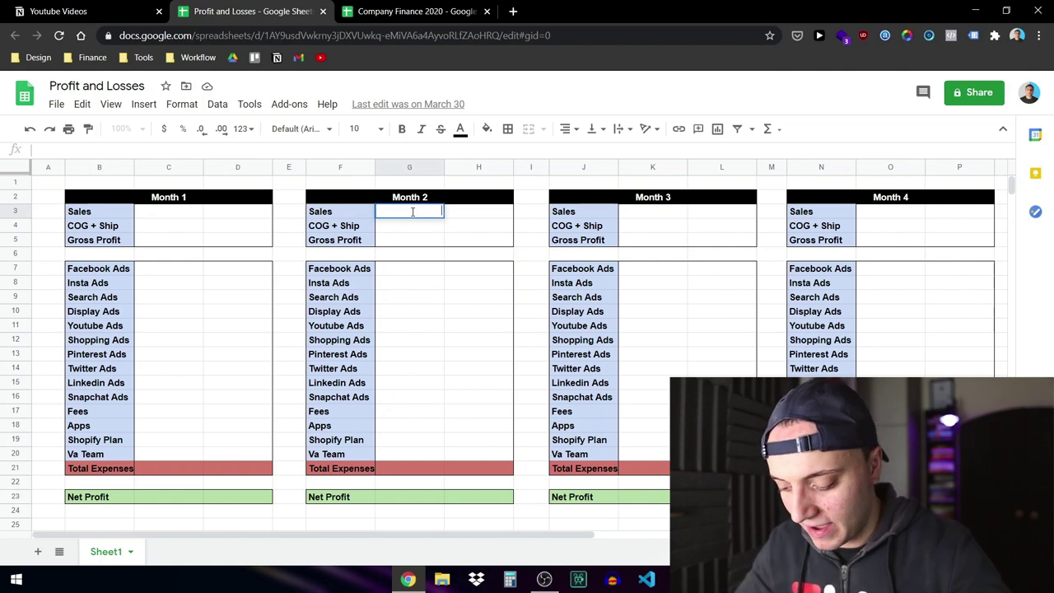
text(10000)
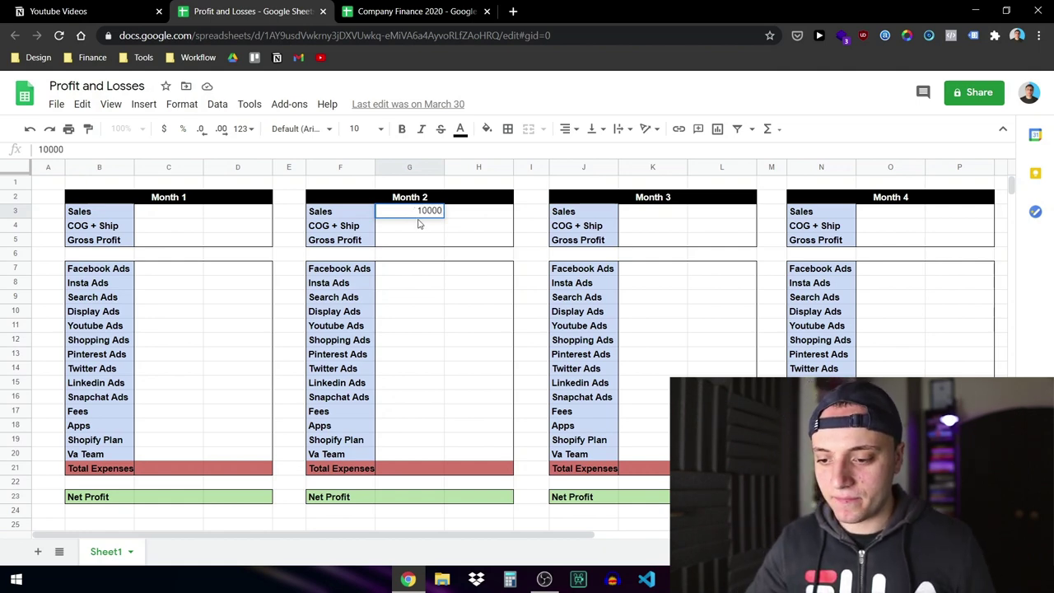
key(Return)
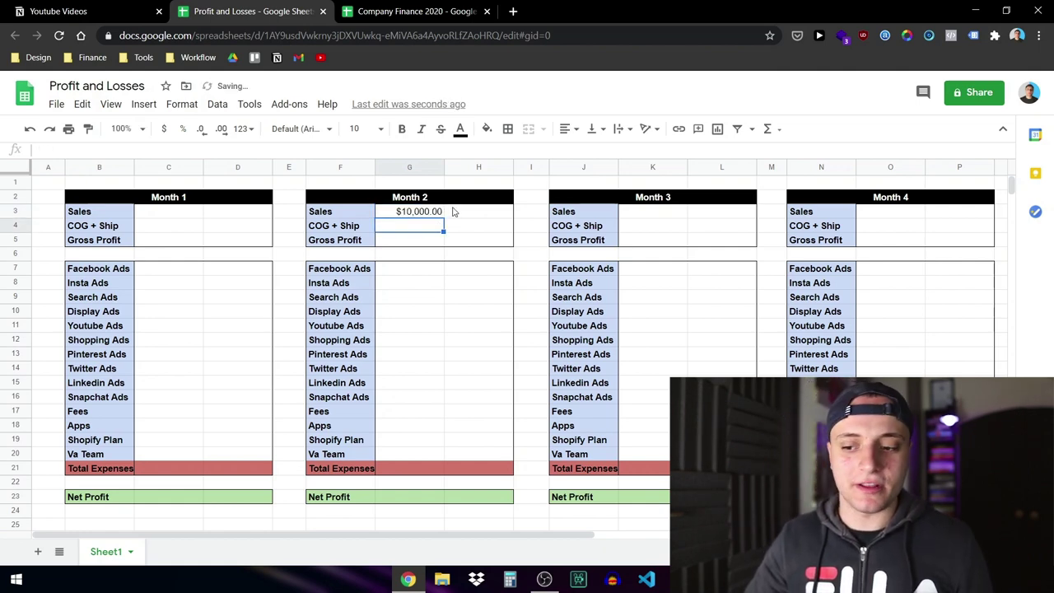
- Enter 100% beside the Month 2 Sales amount as its percentage share
click(473, 206)
click(475, 214)
text(100)
key(Return)
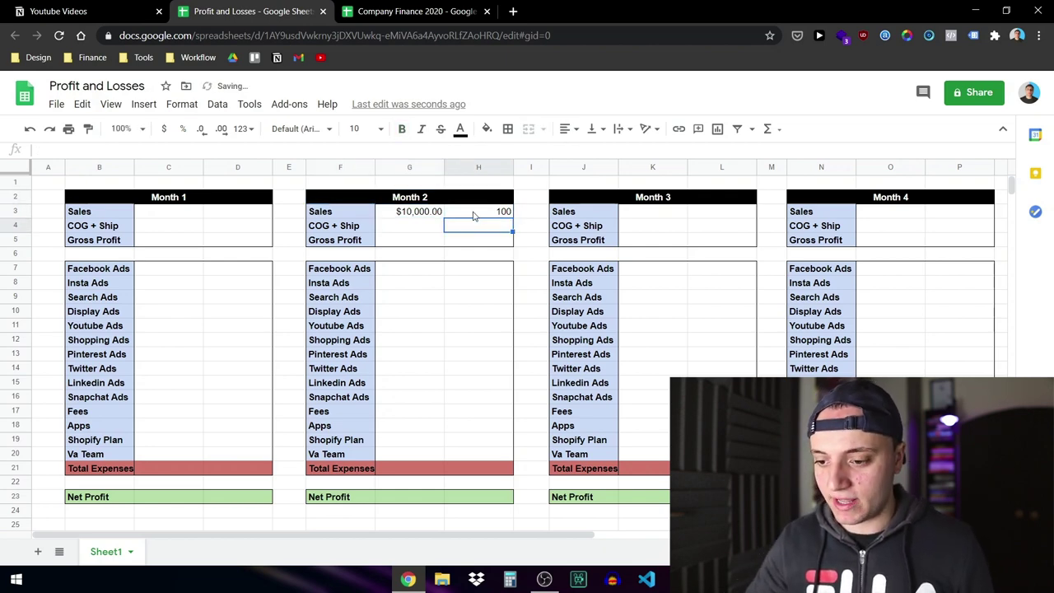
double_click(473, 213)
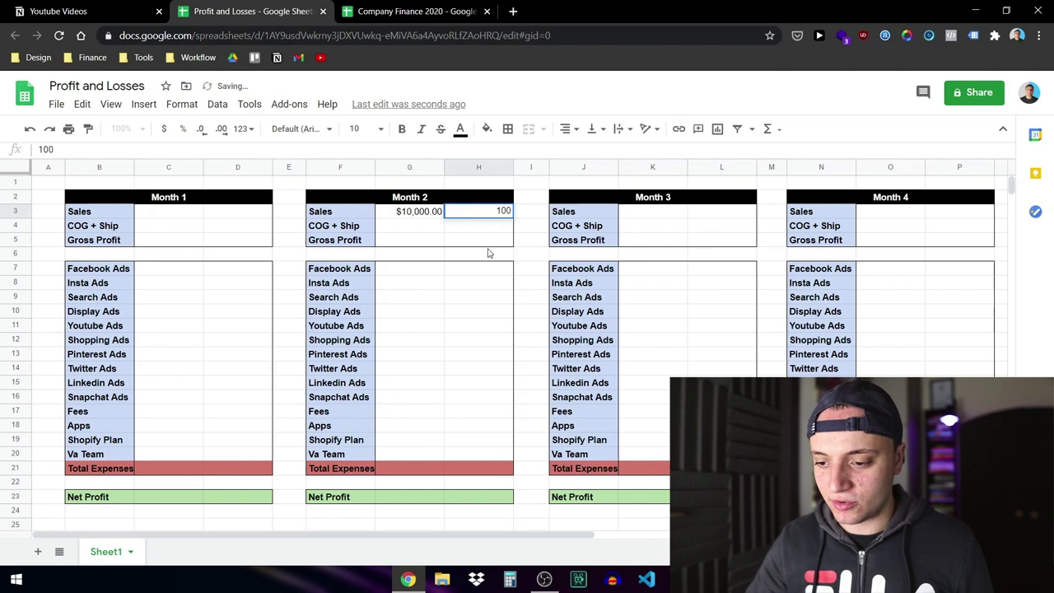
drag(497, 212, 497, 240)
double_click(506, 212)
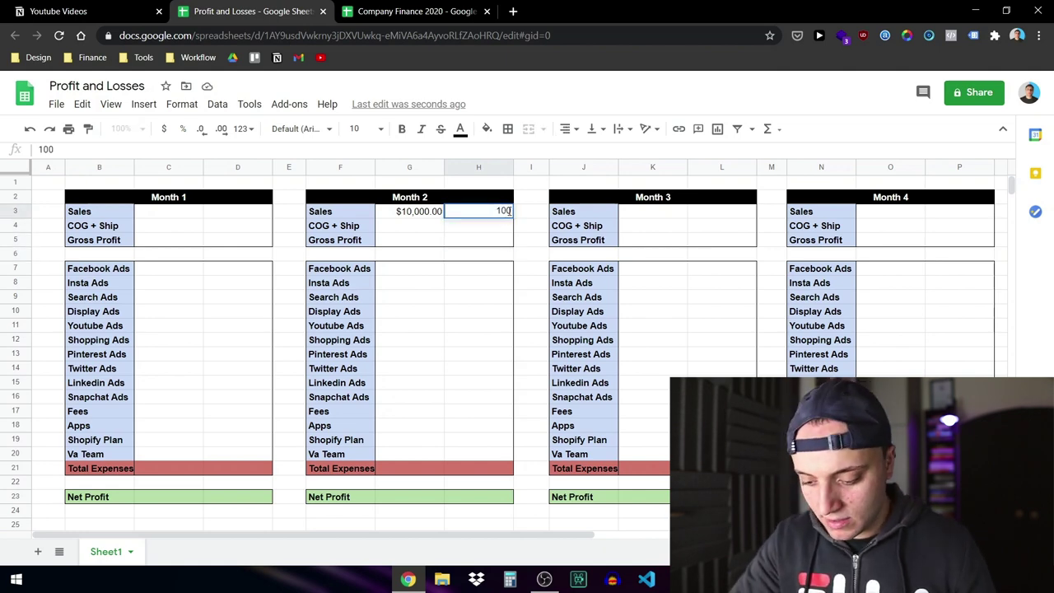
text(%)
key(Return)
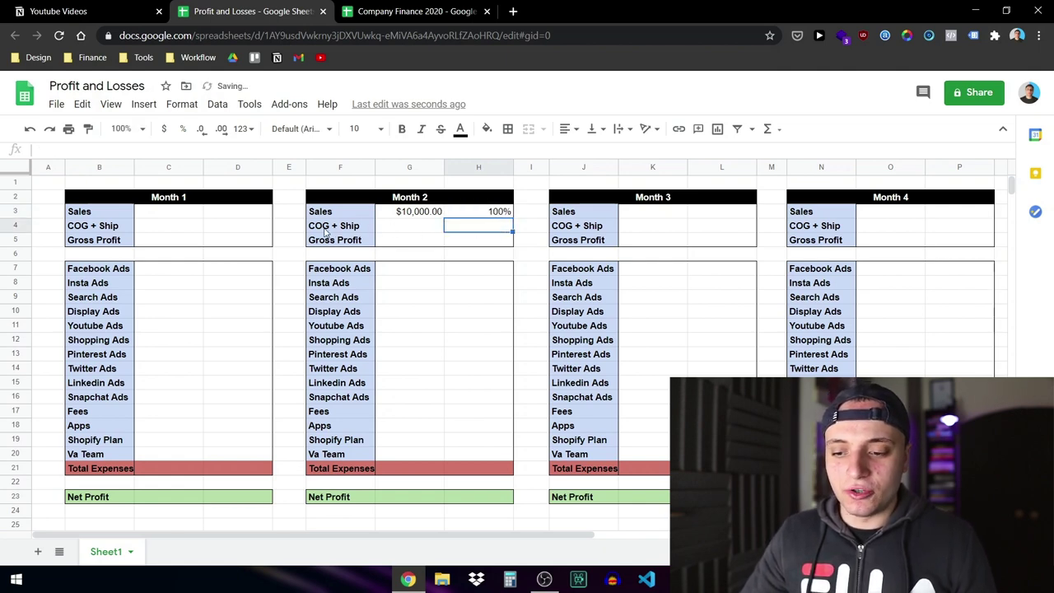
- Enter 2000 as the COG + Ship amount in the Month 2 block
click(402, 231)
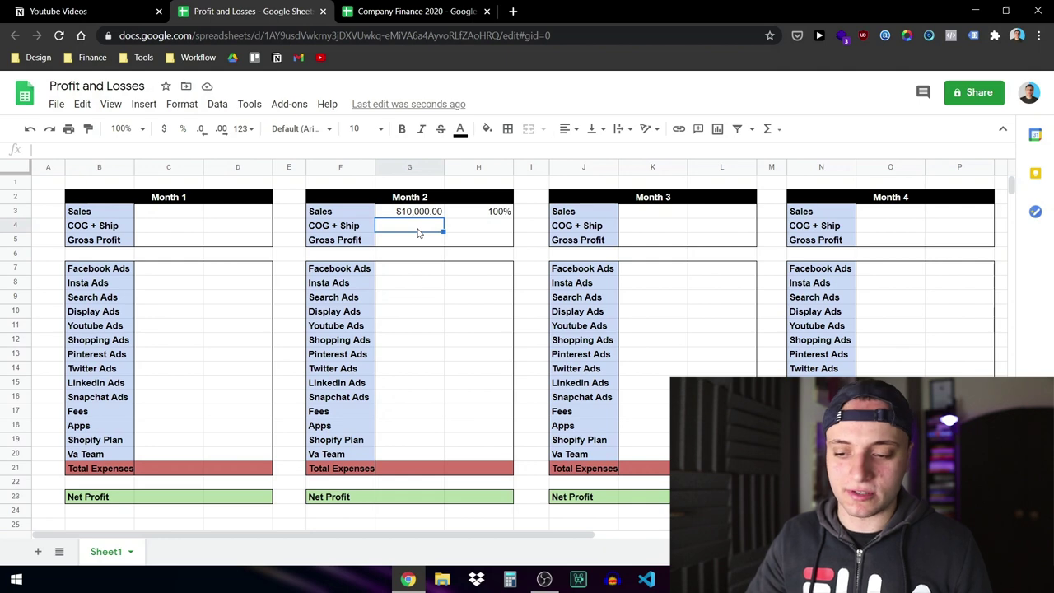
click(424, 212)
click(422, 231)
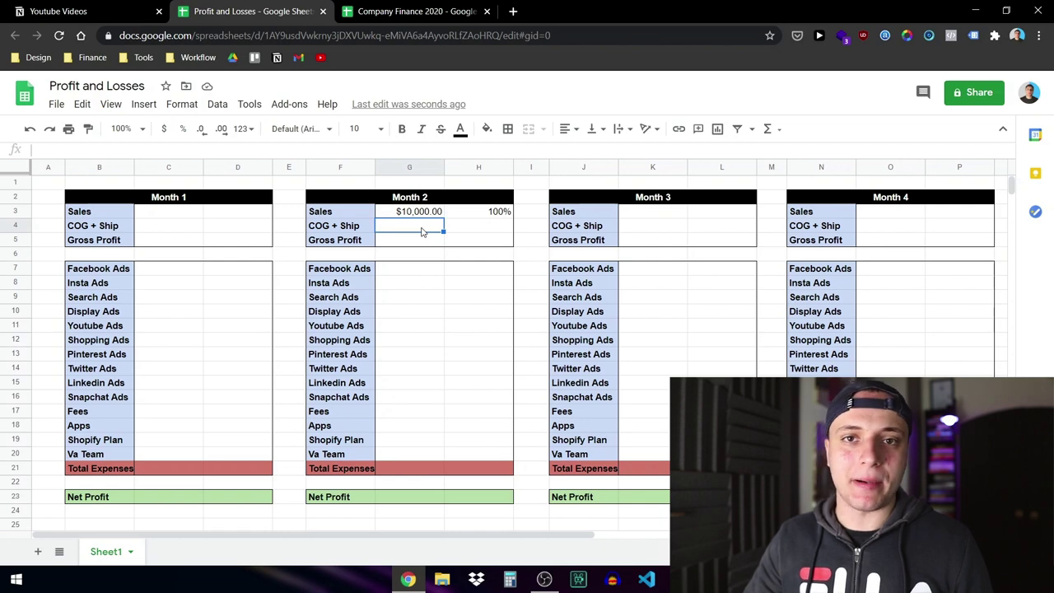
double_click(421, 232)
text(2000)
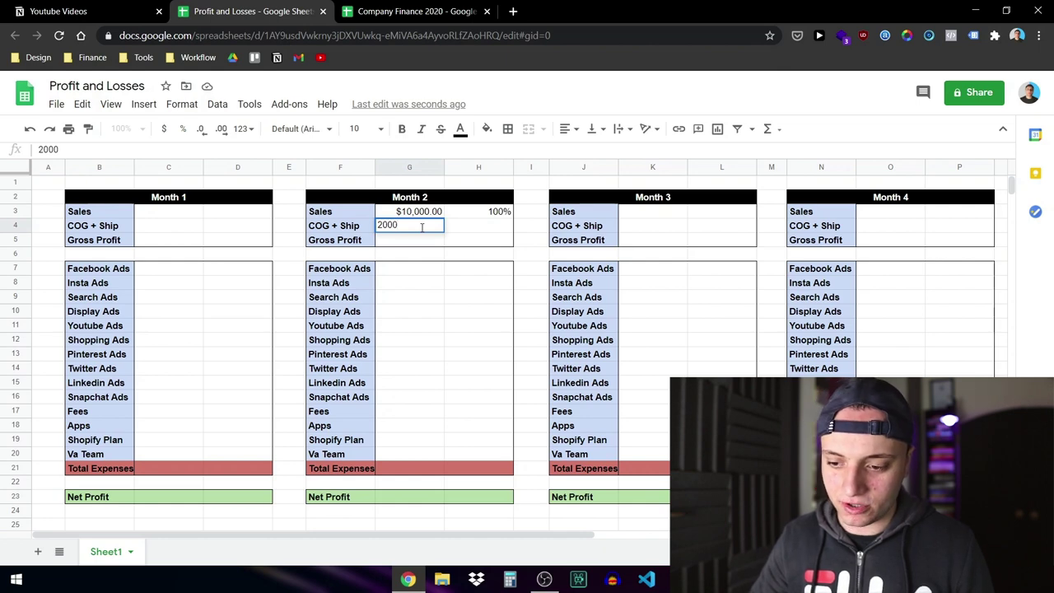
key(Return)
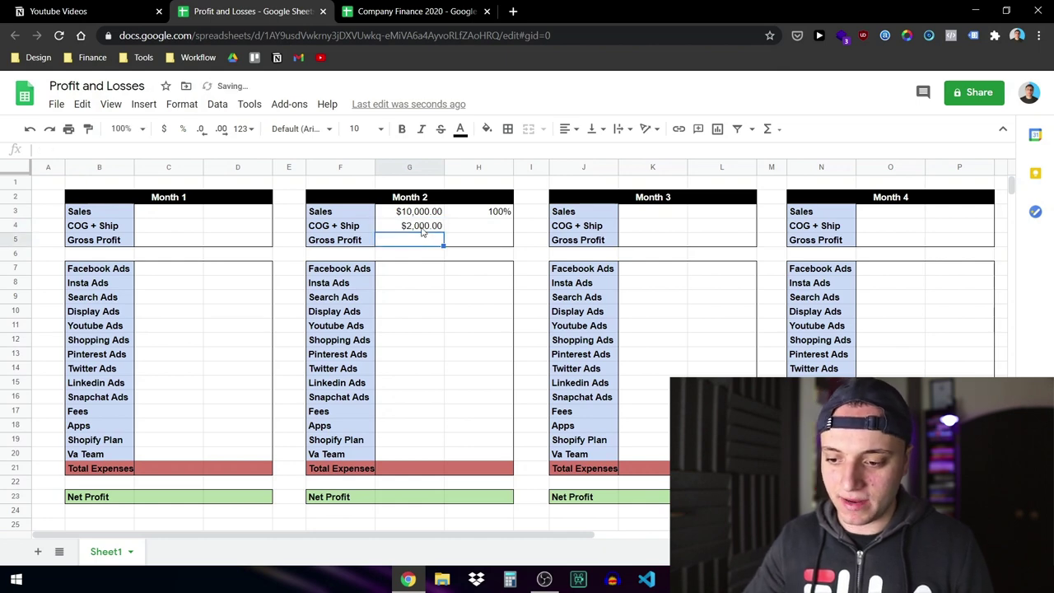
double_click(424, 229)
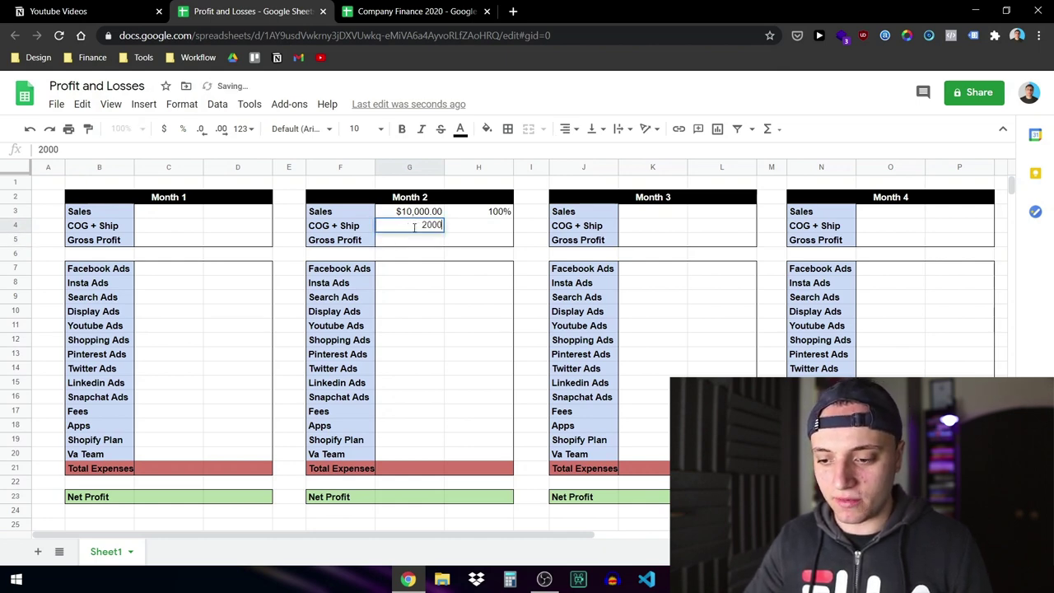
key(Escape)
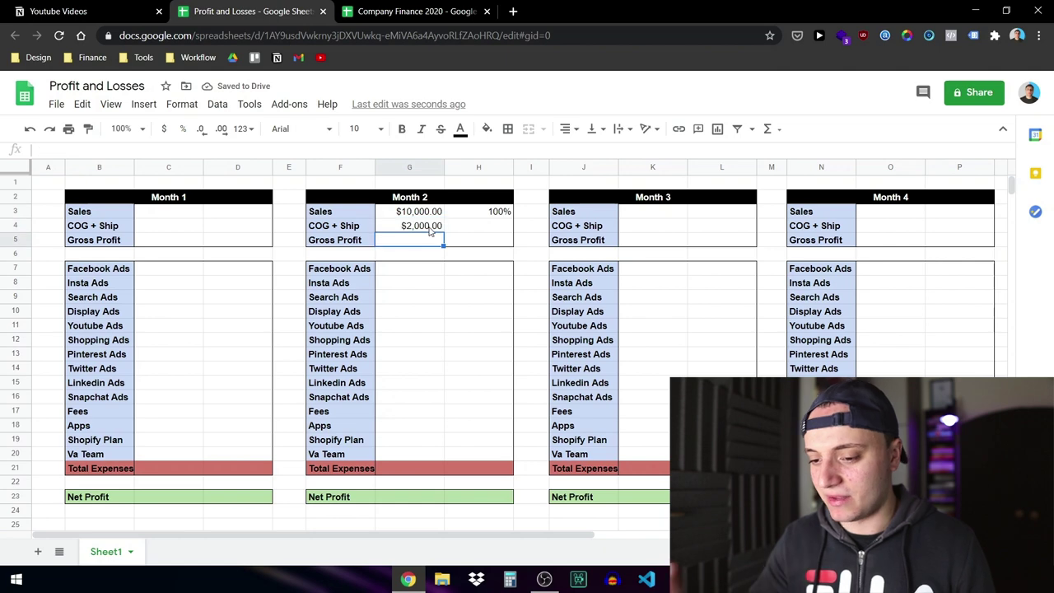
- Enter 20% beside the Month 2 COG + Ship amount as its share of sales
click(482, 234)
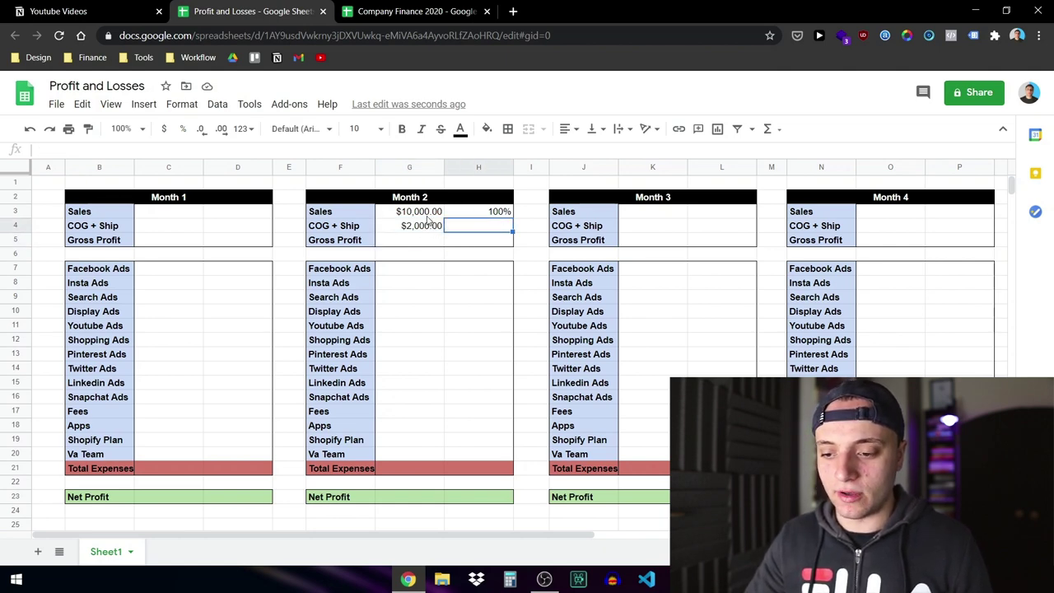
double_click(502, 225)
text(20%)
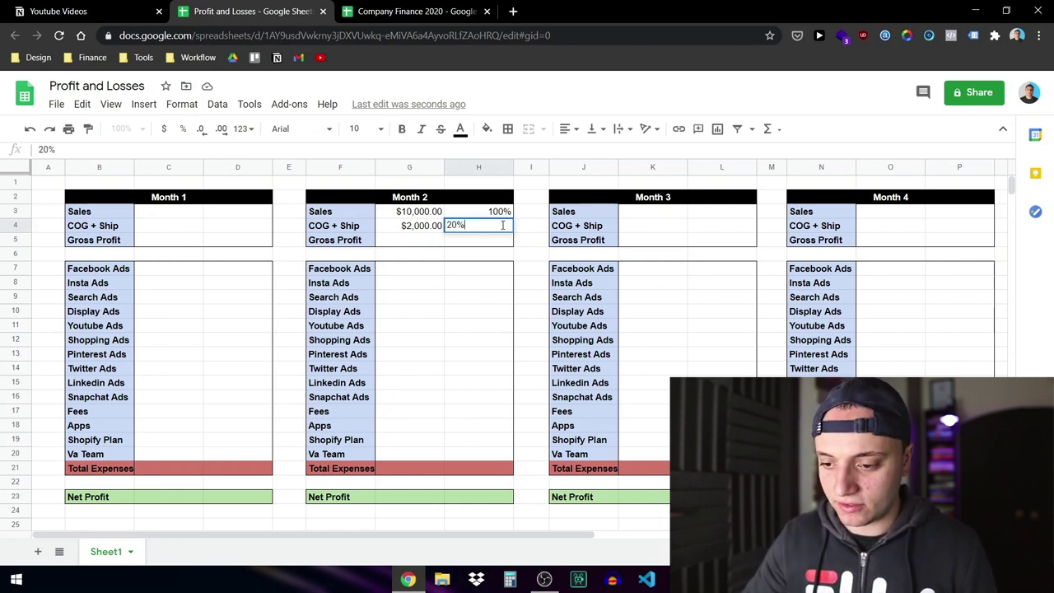
- Fill in the Month 2 Gross Profit row with the amount 8000 and the percentage 80%
click(419, 244)
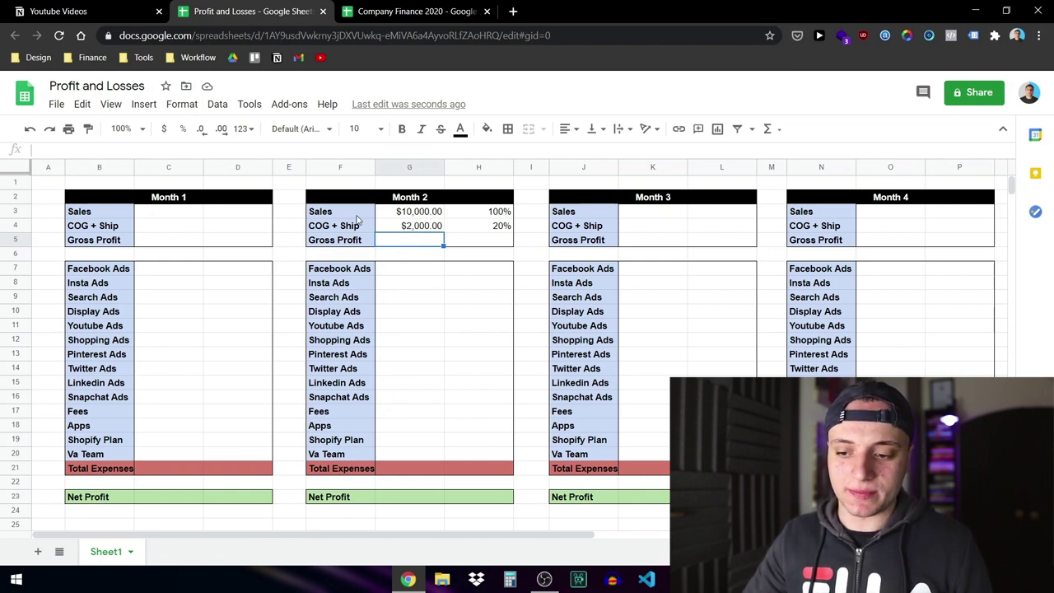
double_click(421, 241)
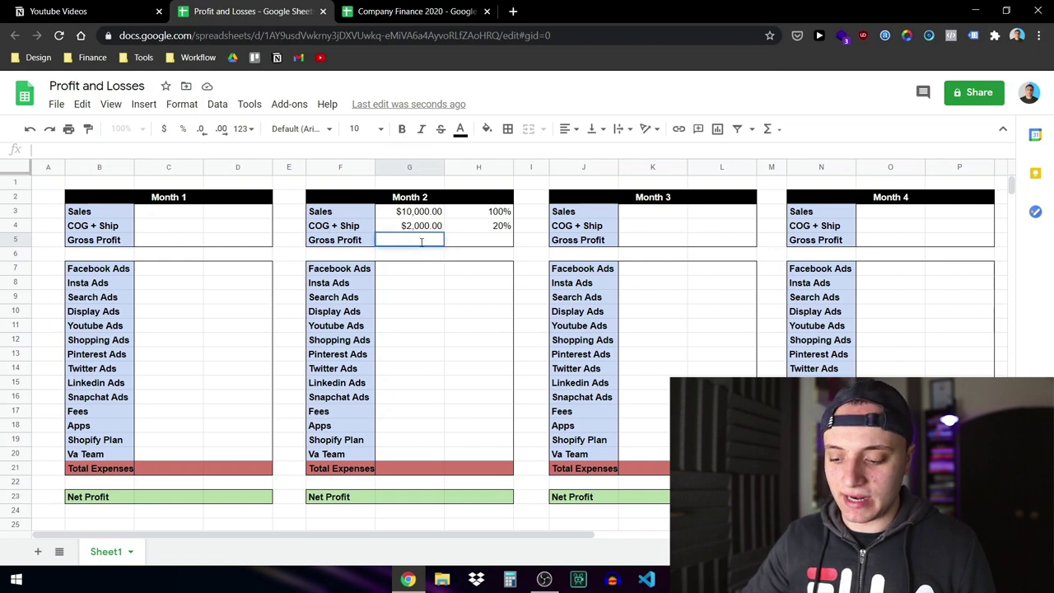
text(8000)
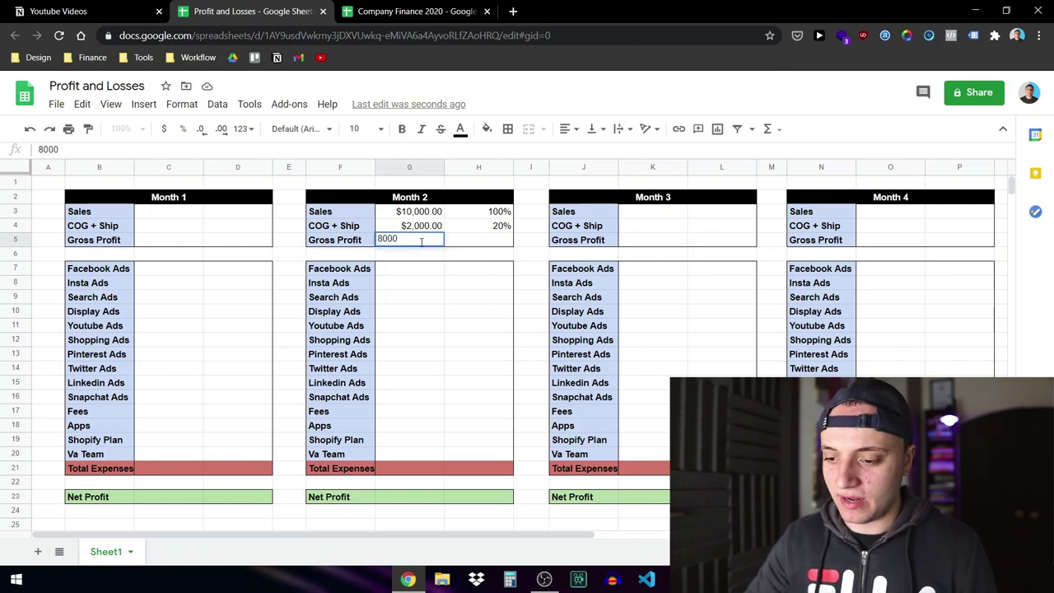
click(497, 241)
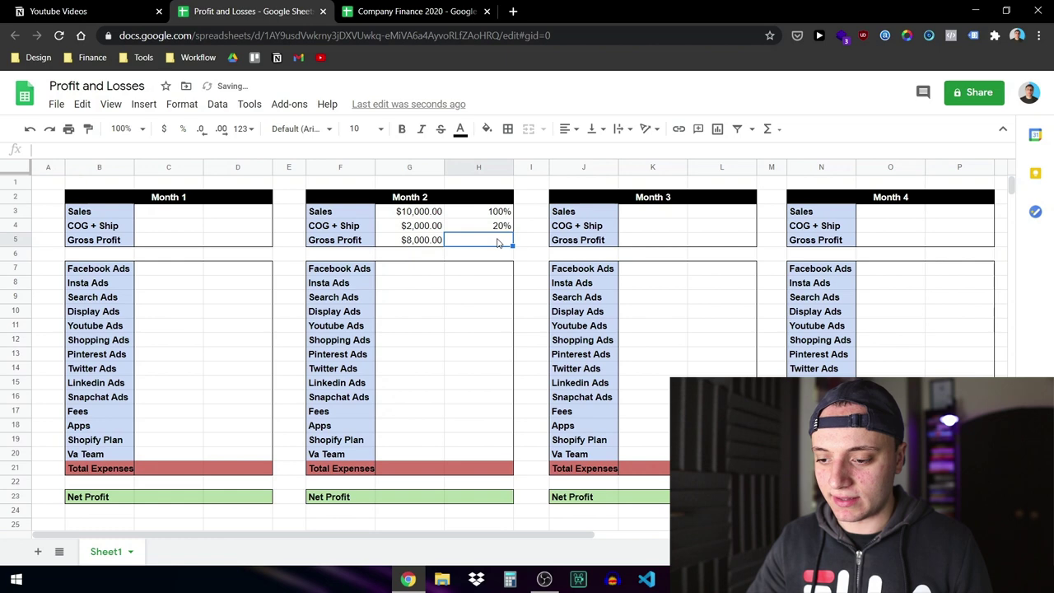
double_click(497, 241)
text(80)
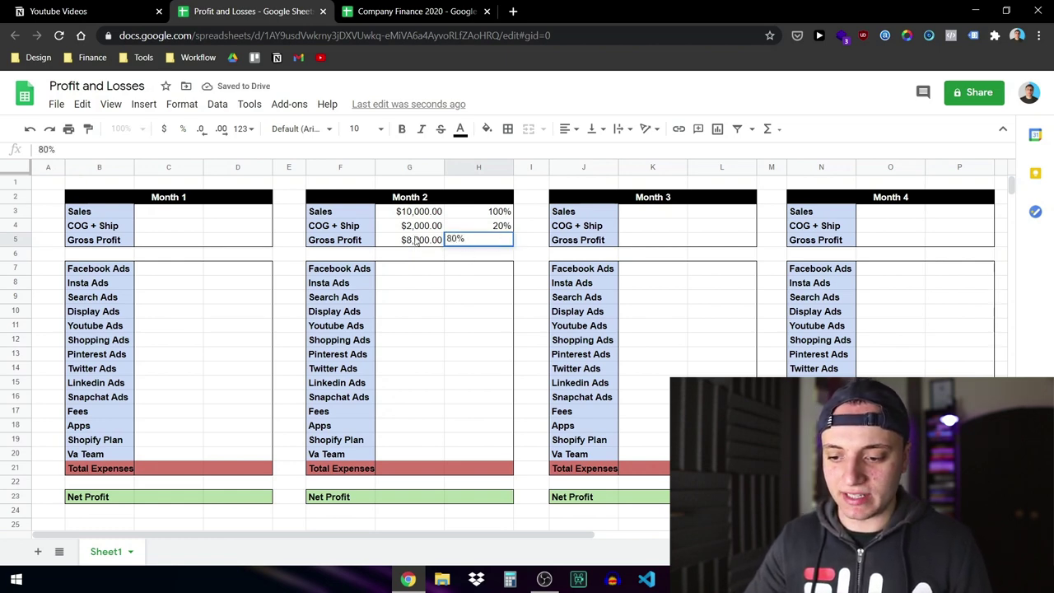
click(420, 272)
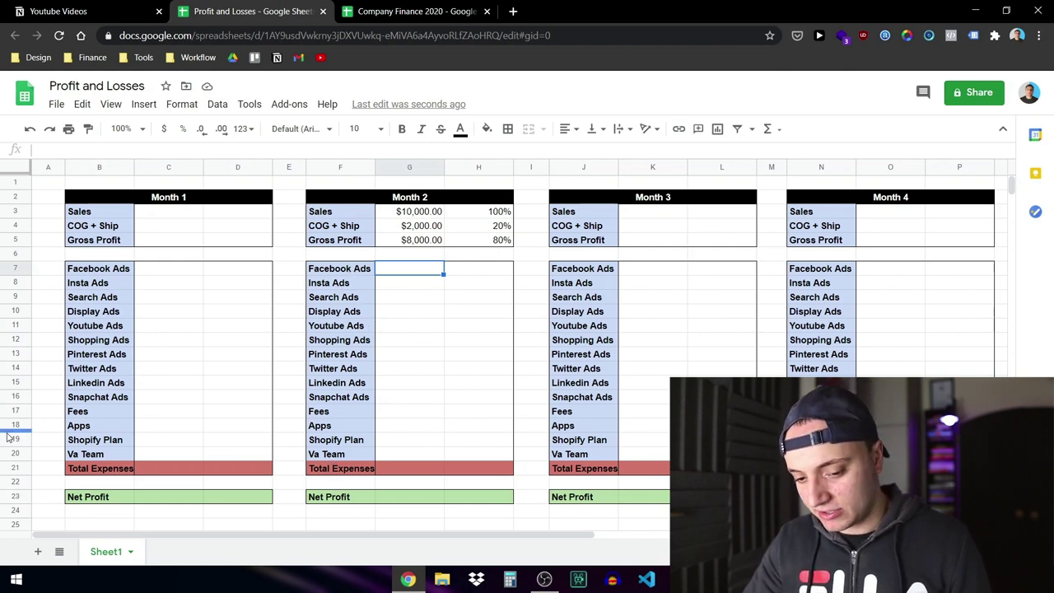
- Insert a row below Va Team and label it Taxes in the Month 2 block
right_click(22, 454)
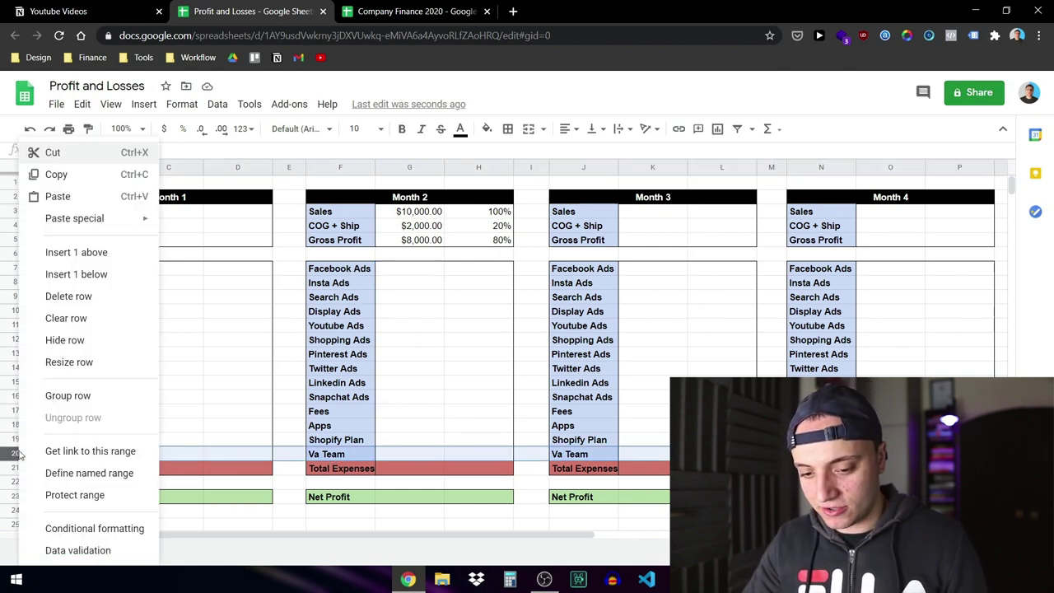
click(103, 275)
click(317, 468)
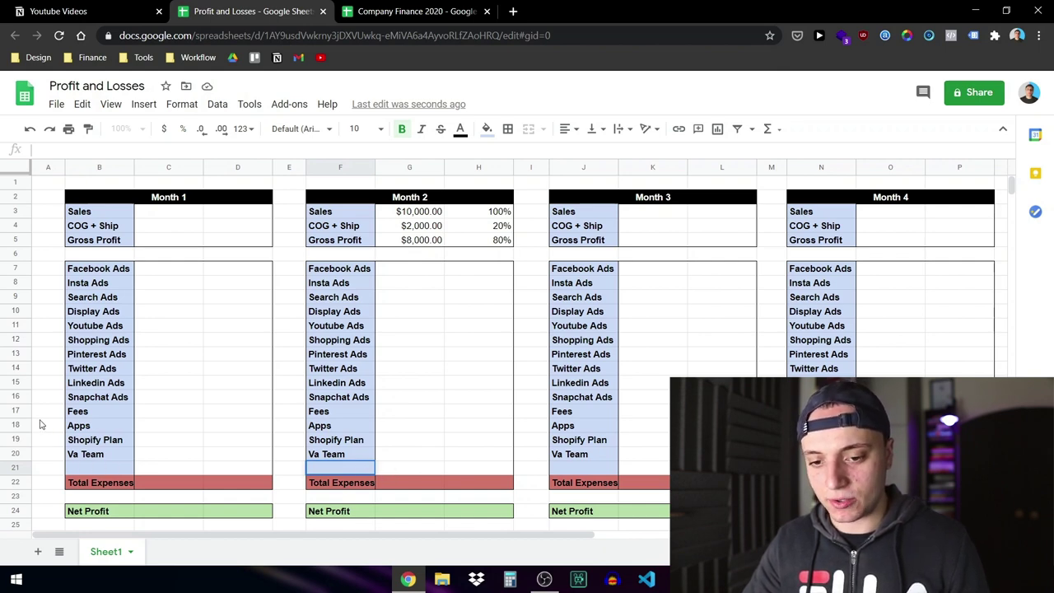
click(318, 468)
text(Taxes)
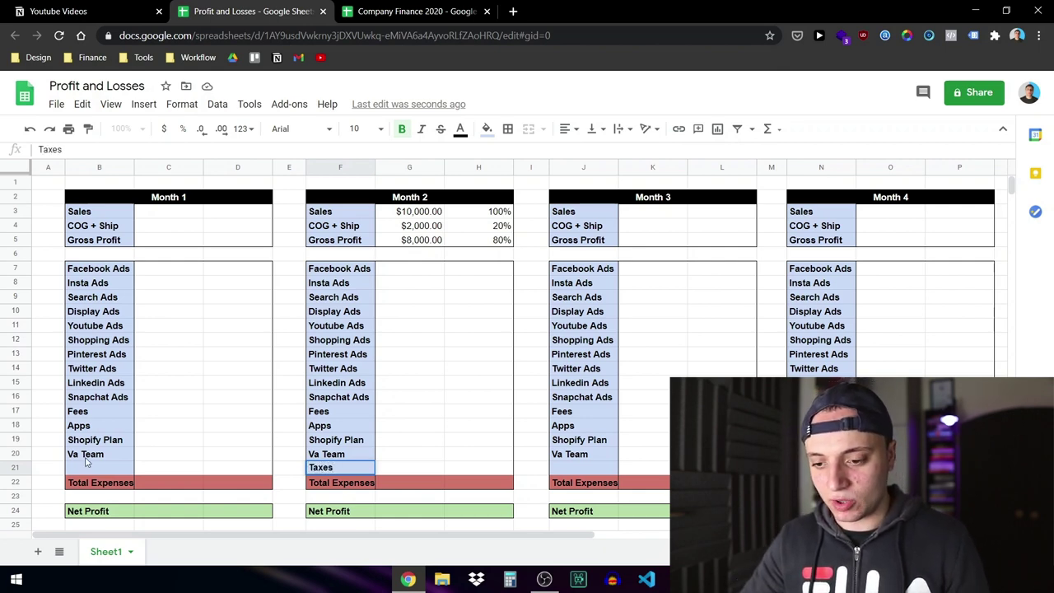
click(404, 268)
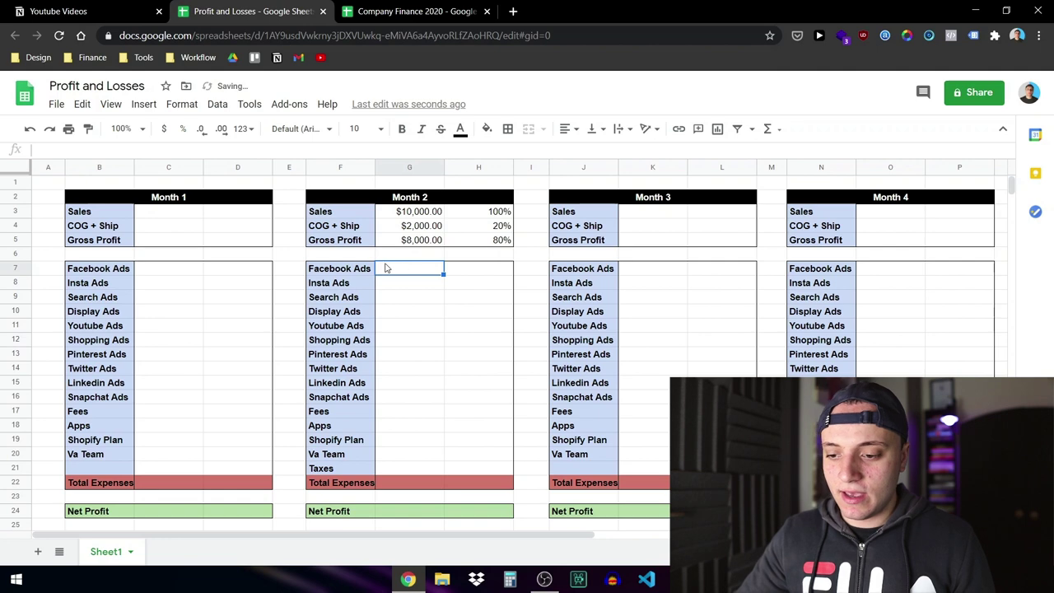
- Examine Month 2's gross profit and its advertising expense categories, from Facebook Ads through Snapchat Ads
click(404, 242)
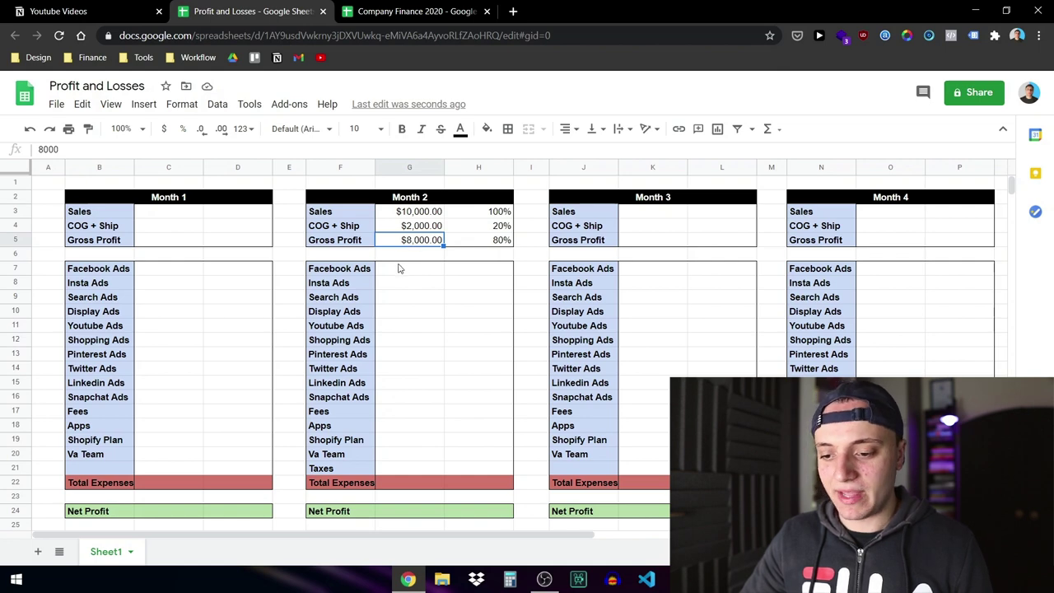
click(400, 271)
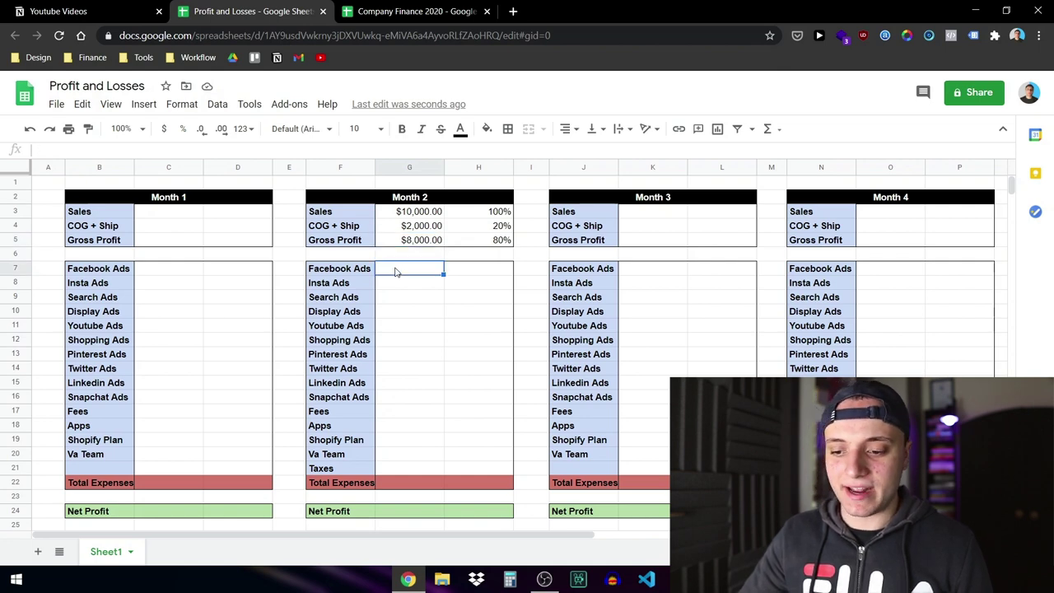
click(336, 287)
click(336, 273)
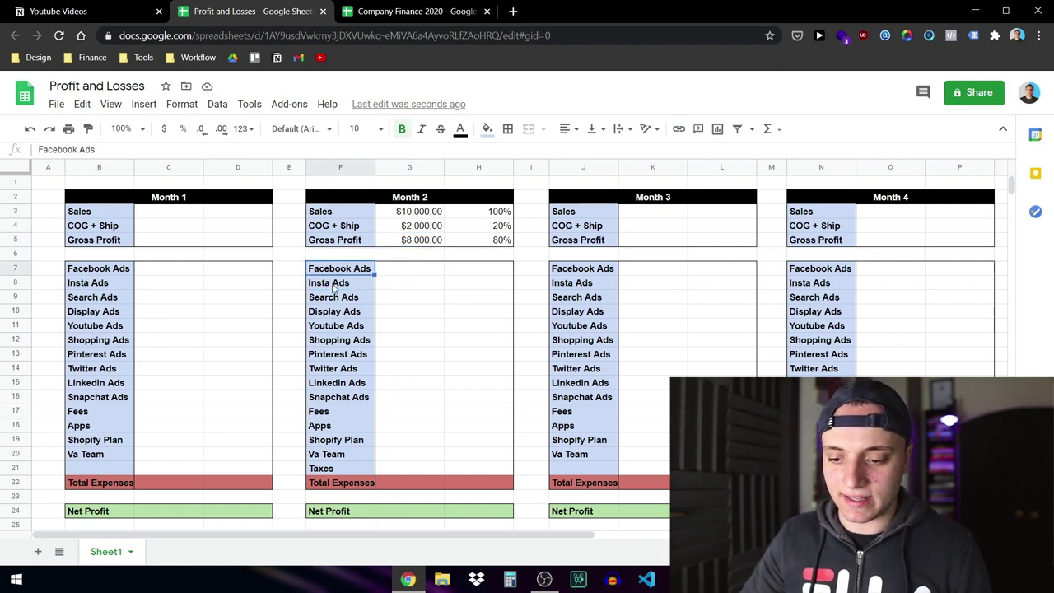
click(333, 288)
click(335, 300)
click(341, 317)
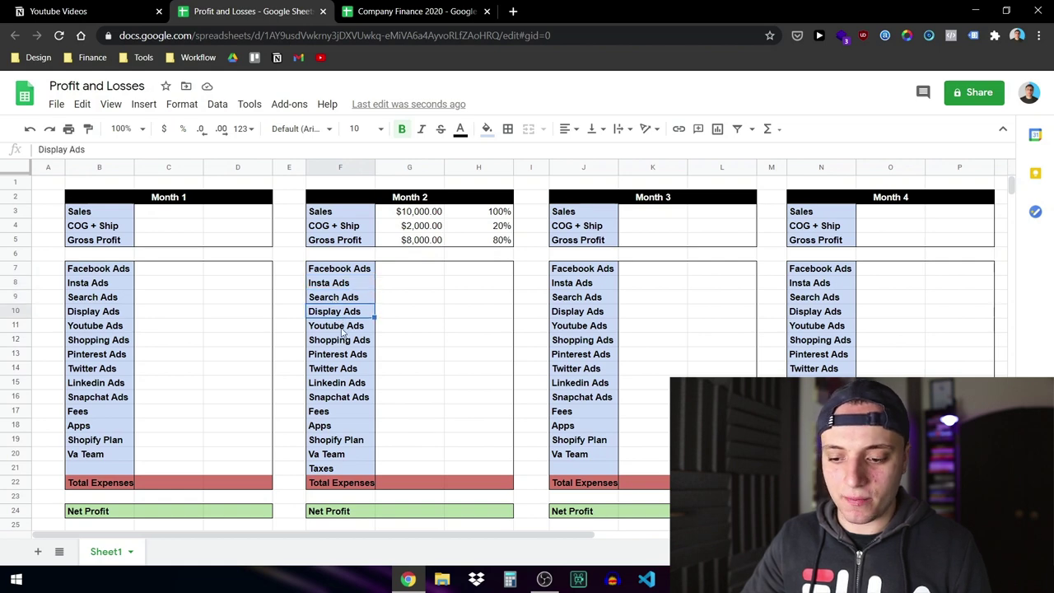
click(339, 399)
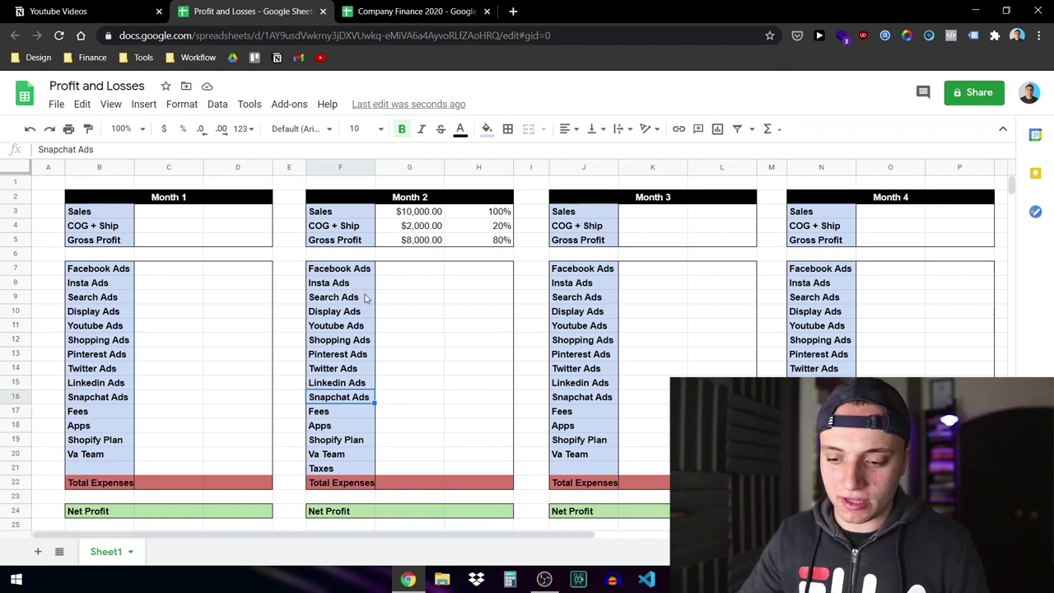
drag(359, 295, 353, 370)
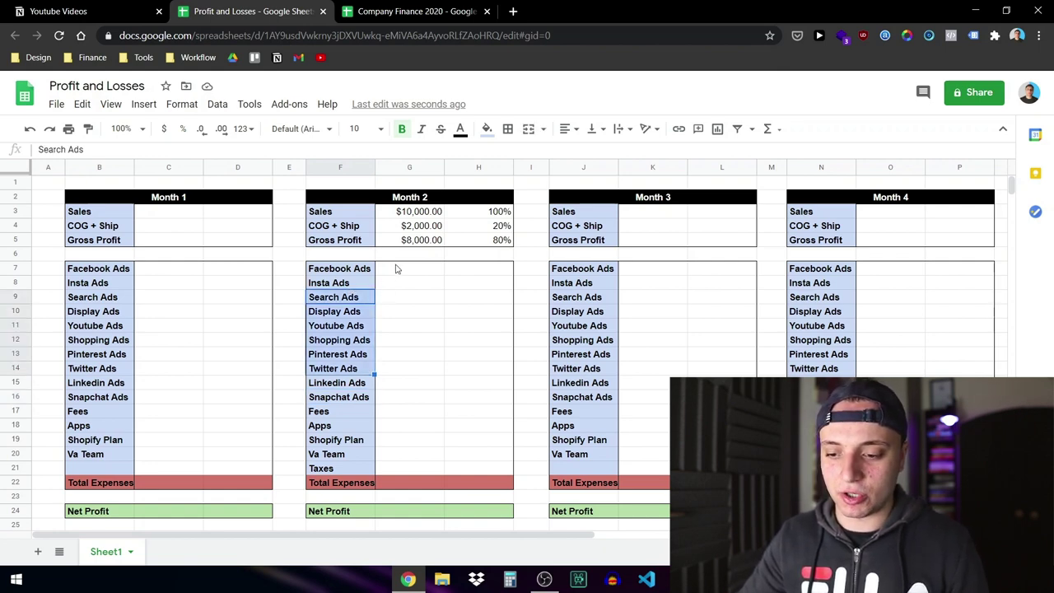
- Enter 2500 as the Month 2 Facebook Ads expense amount
click(397, 271)
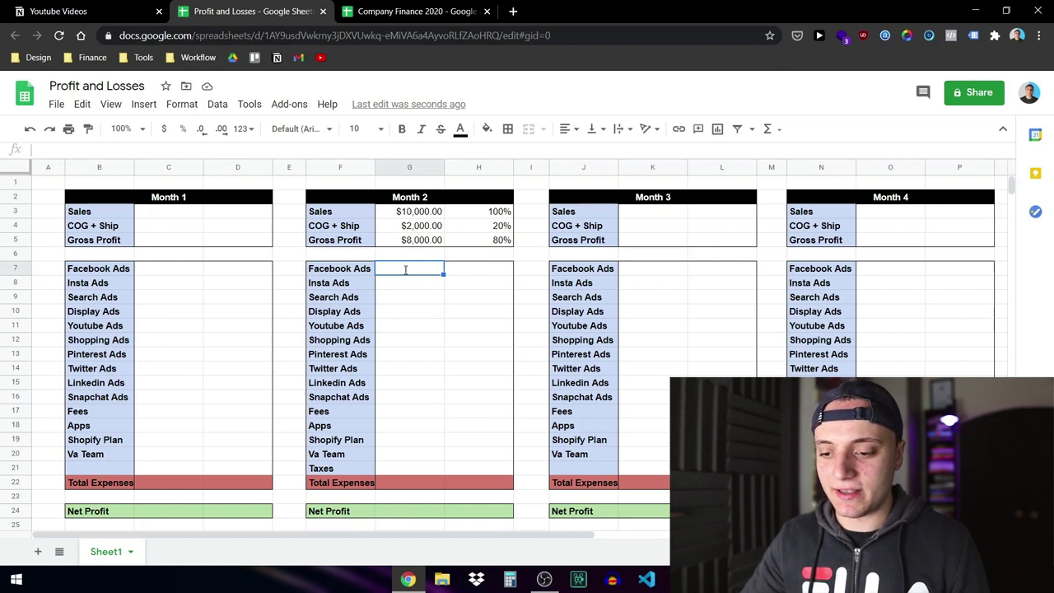
double_click(406, 270)
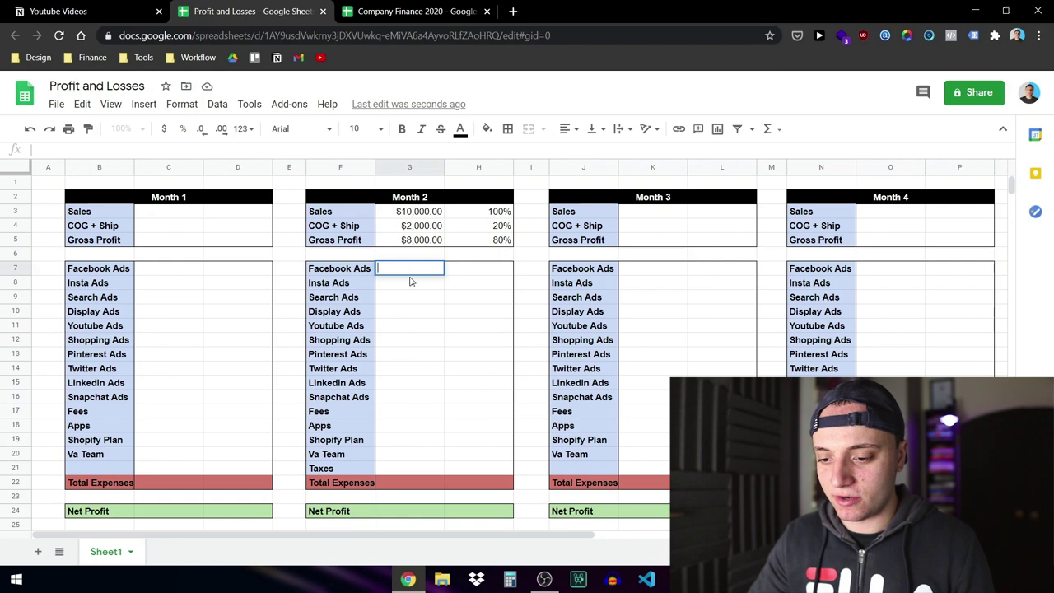
text(500)
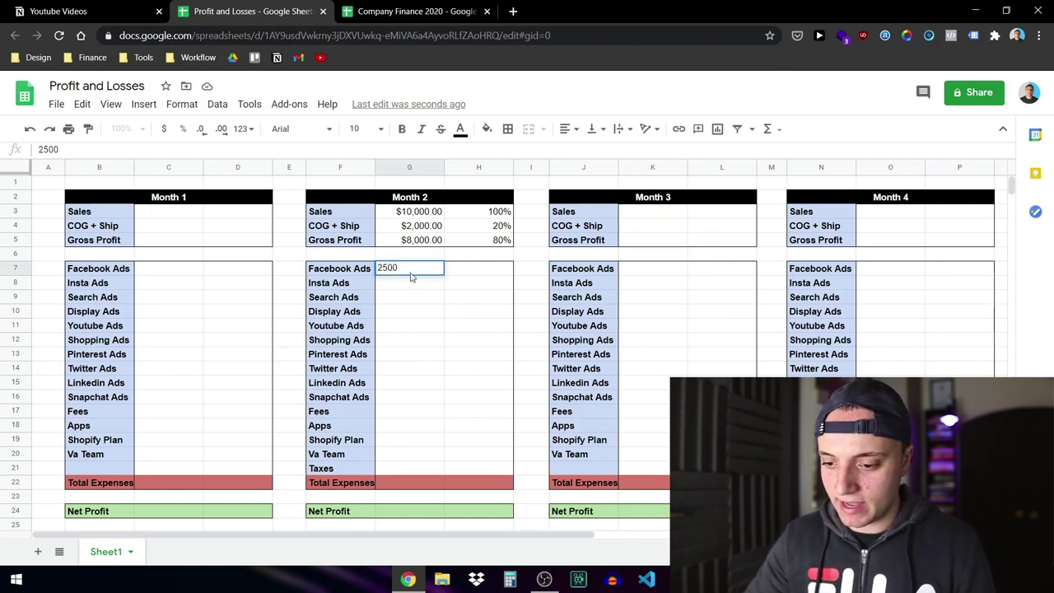
click(481, 275)
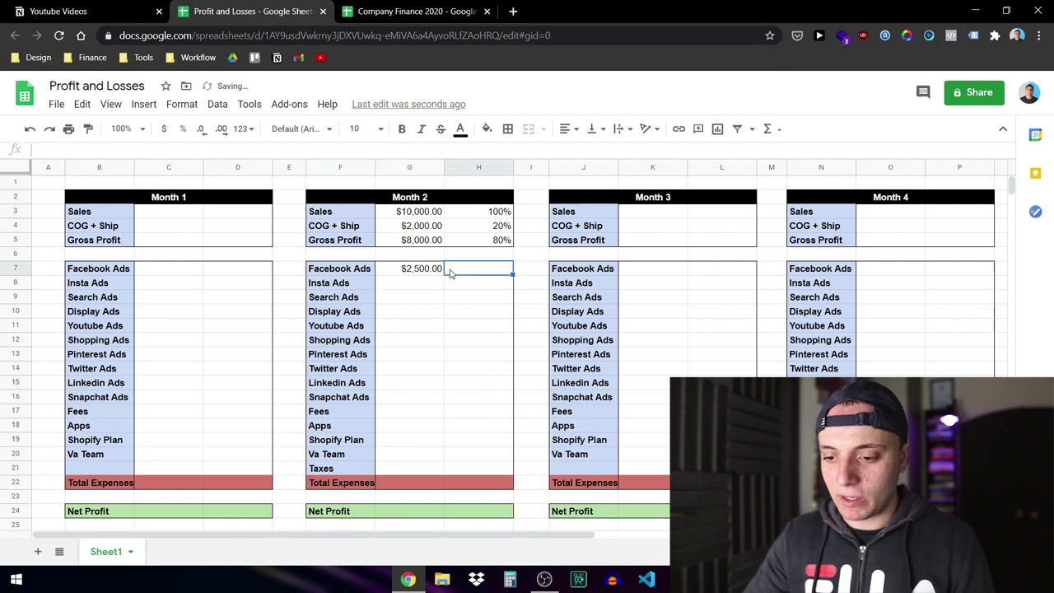
double_click(497, 267)
text(5)
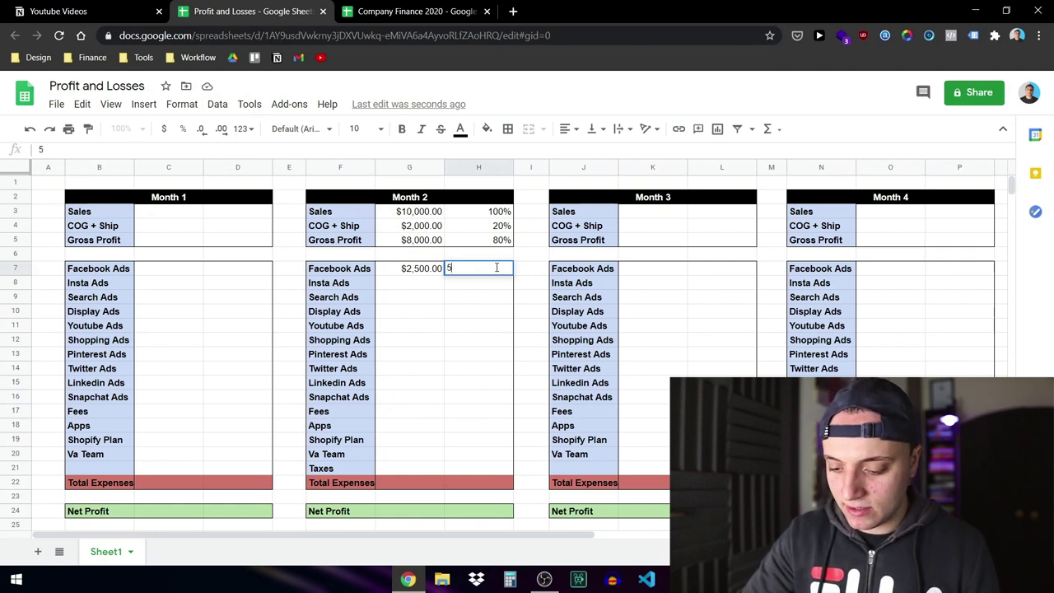
text(500)
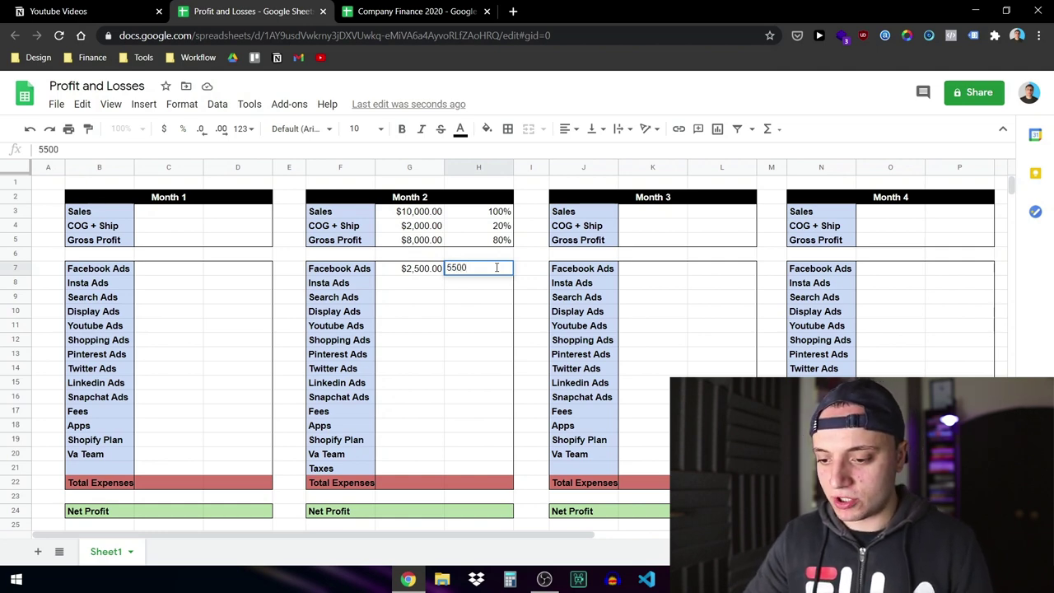
key(Return)
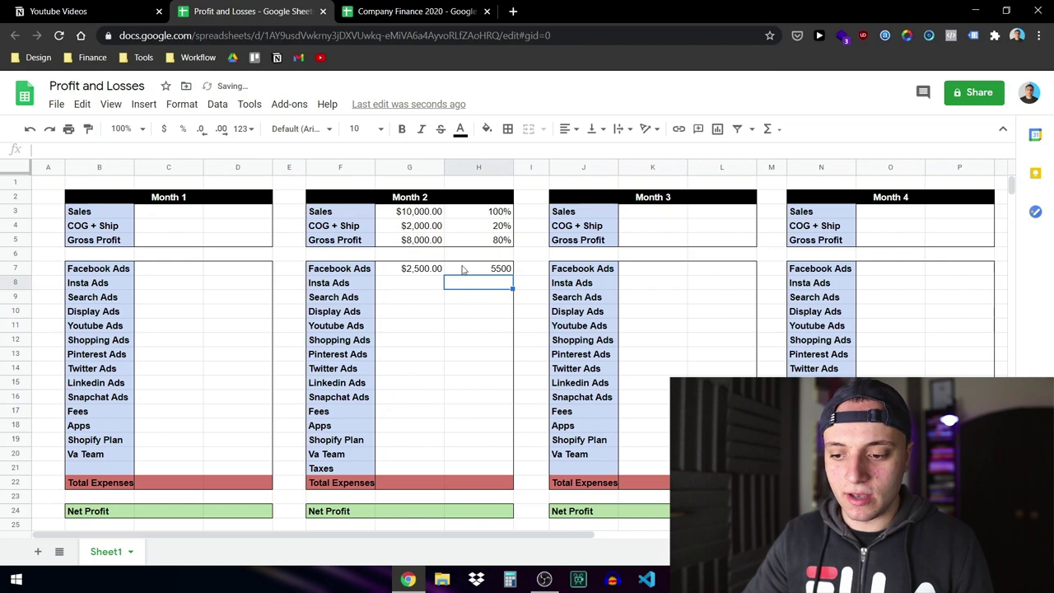
click(486, 271)
double_click(489, 270)
double_click(489, 268)
key(BackSpace)
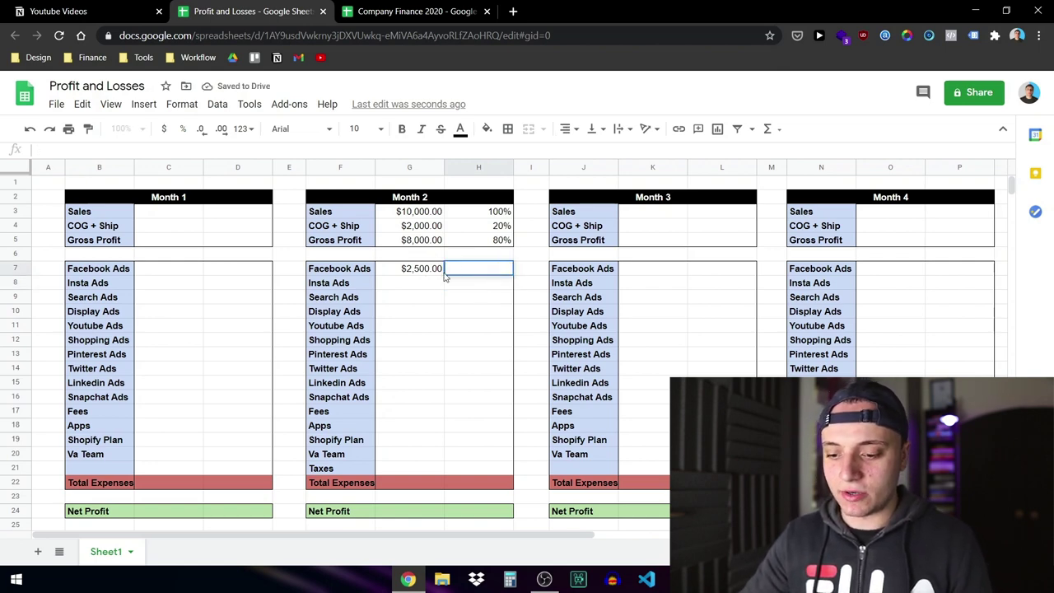
- Enter 30% beside the Month 2 Facebook Ads amount as its percentage
click(418, 276)
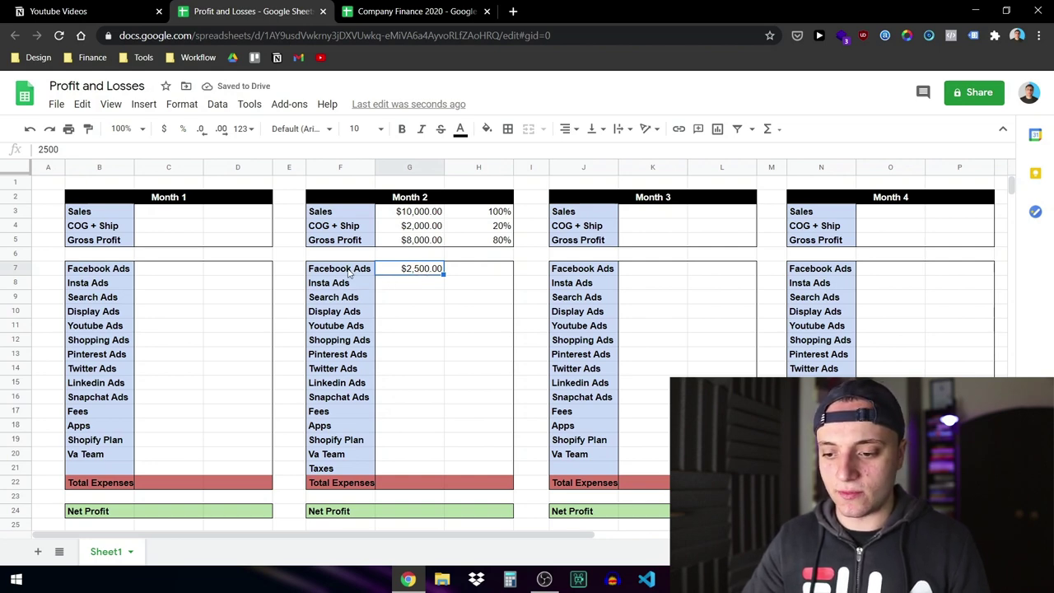
click(464, 274)
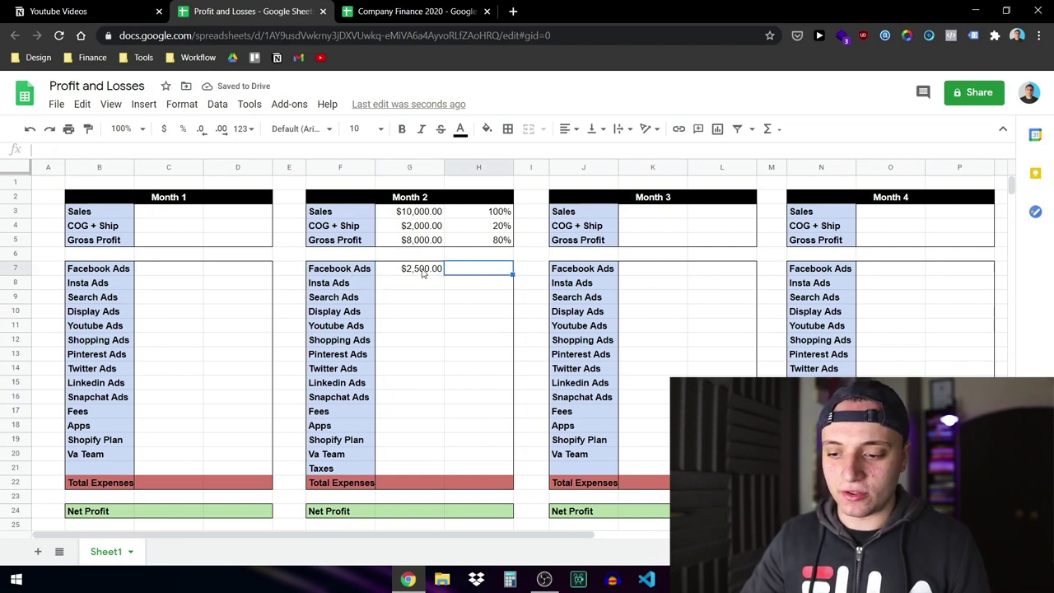
double_click(487, 267)
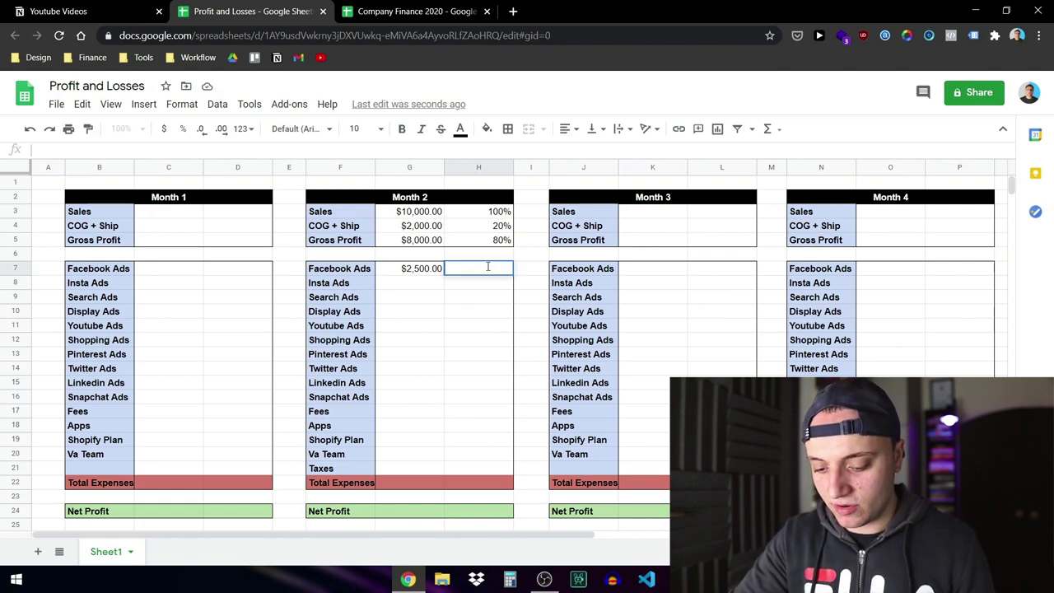
text(30%)
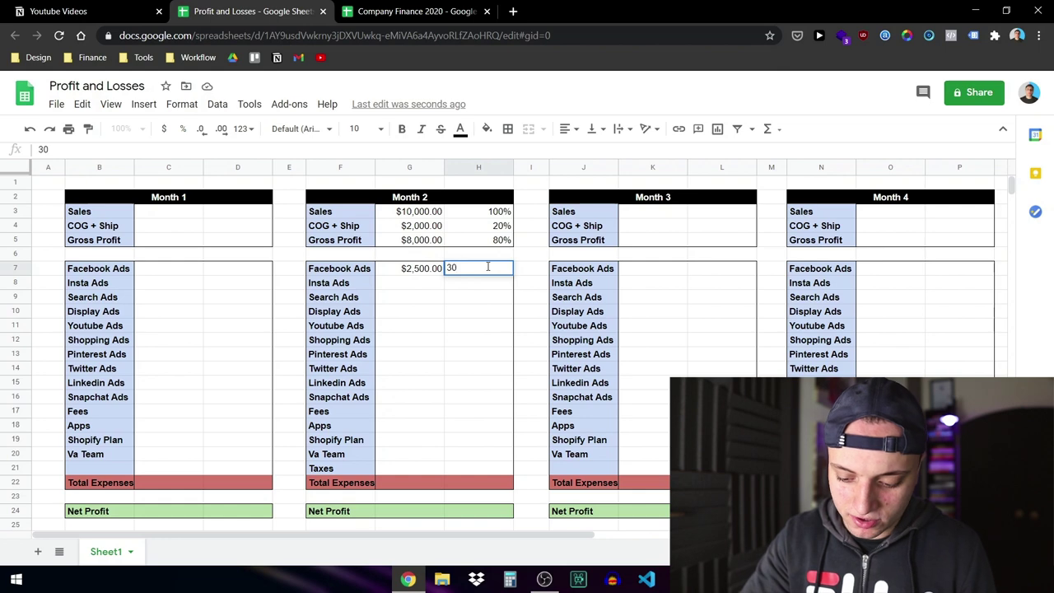
click(428, 287)
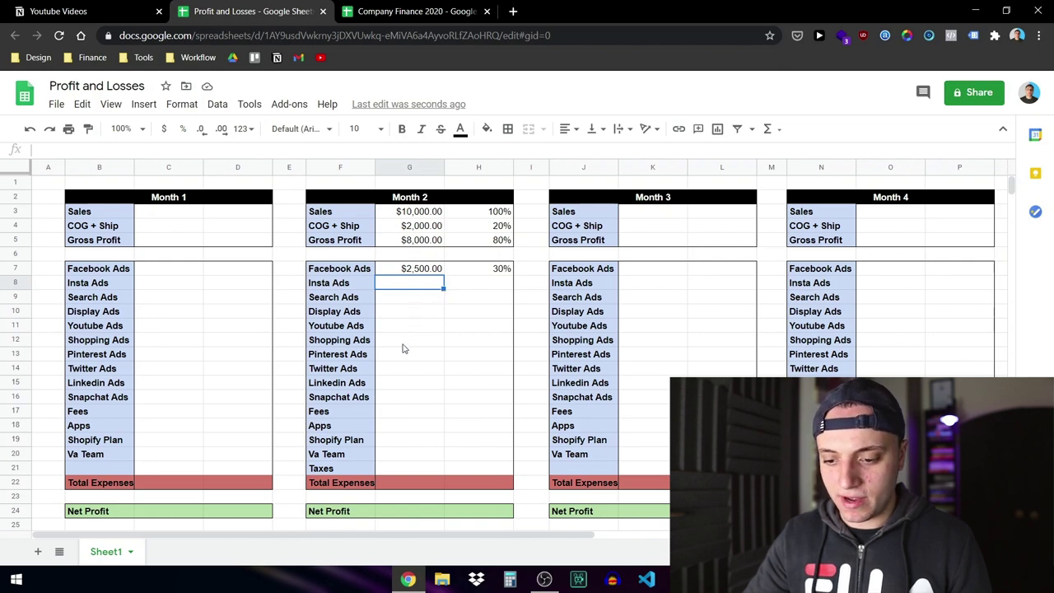
- Fill in the Month 2 Fees row with the amount 300 and the percentage 3%
click(407, 413)
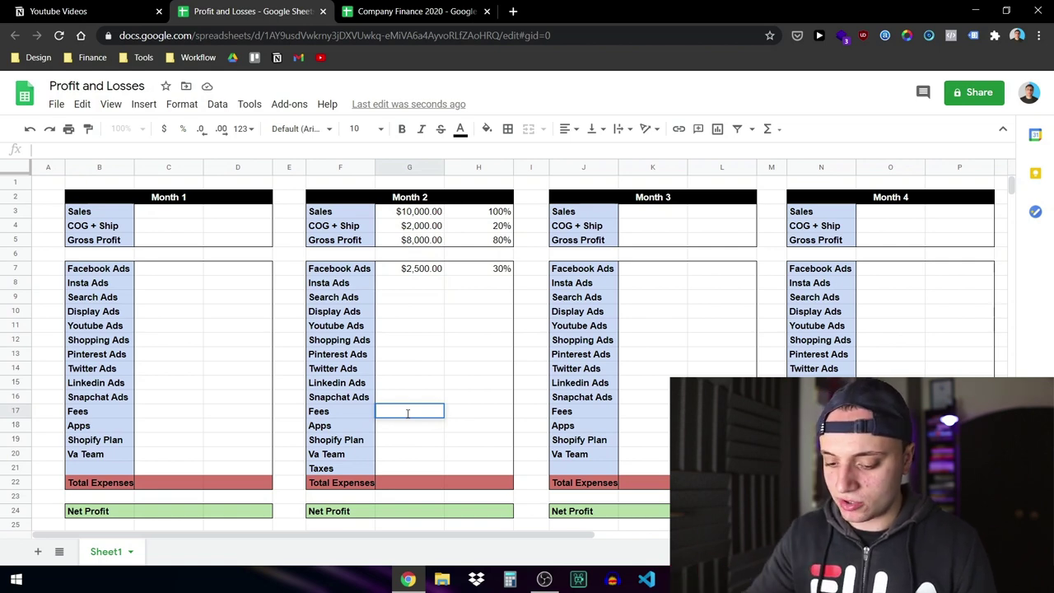
text(500)
key(BackSpace)
key(BackSpace)
key(BackSpace)
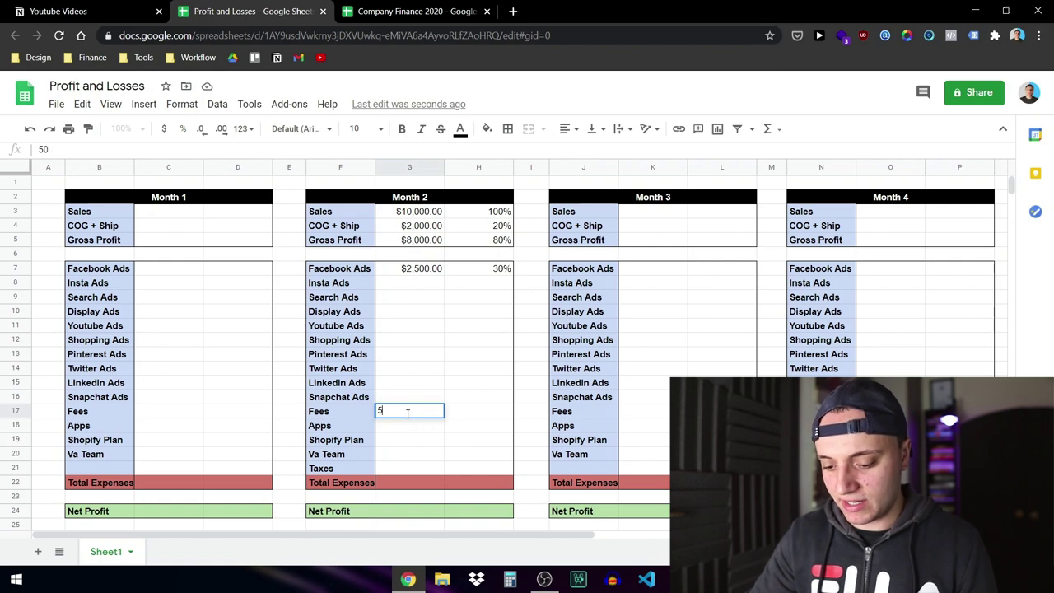
text(5)
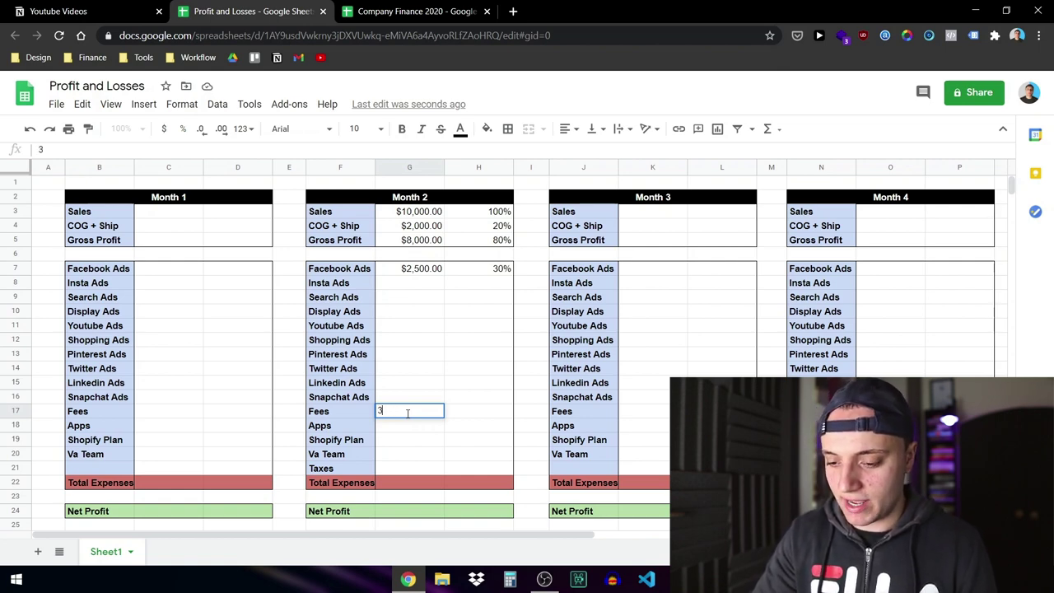
text(00)
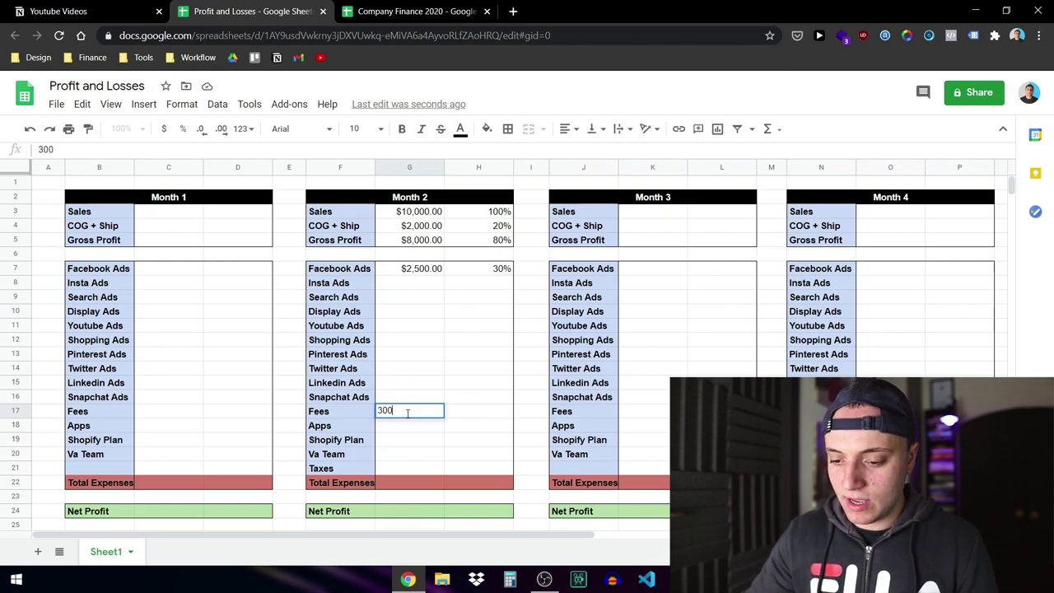
click(463, 416)
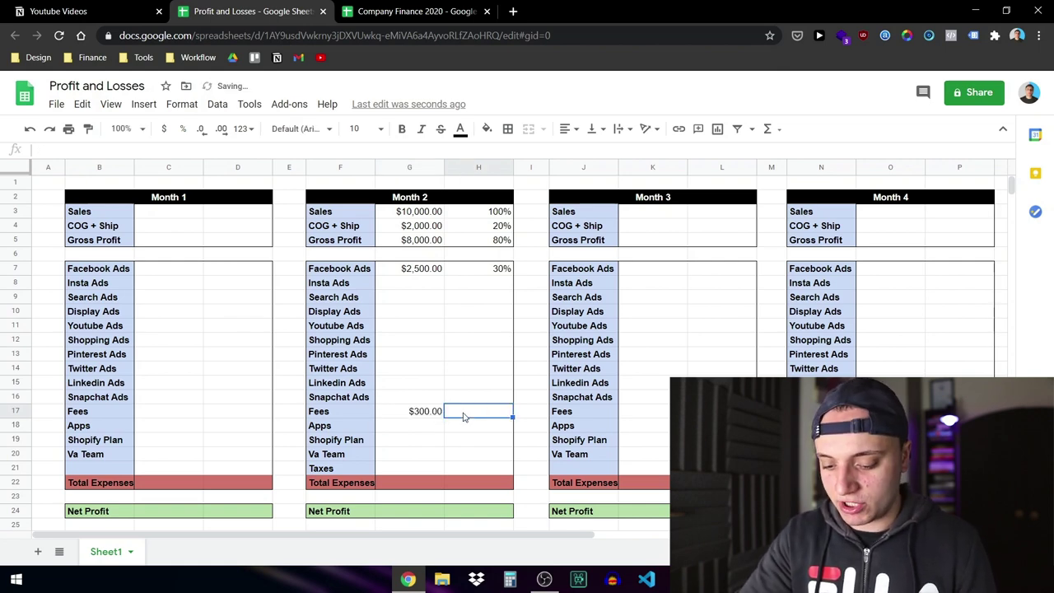
text(3%)
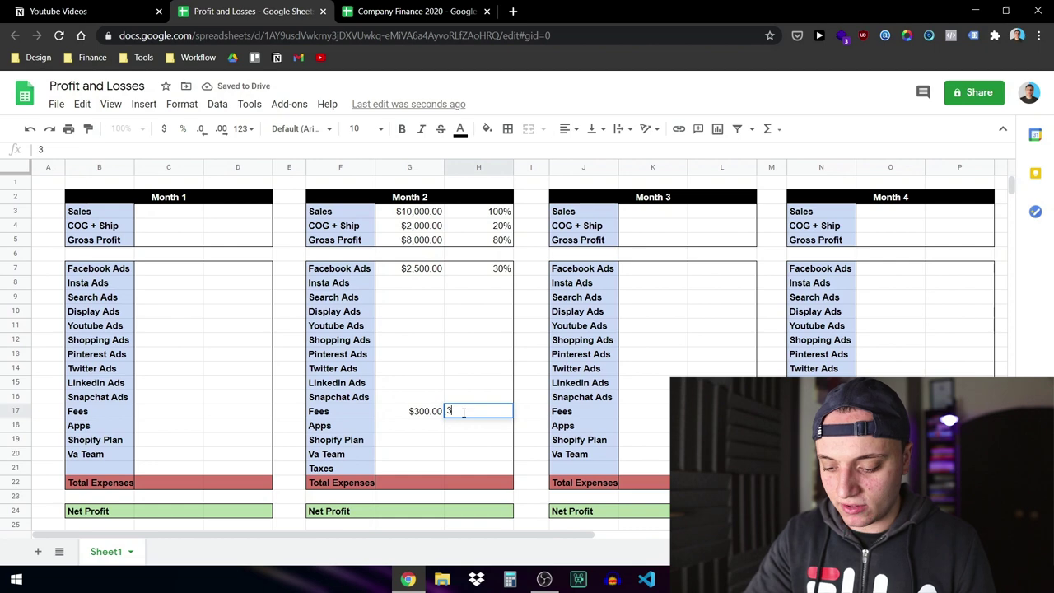
click(416, 427)
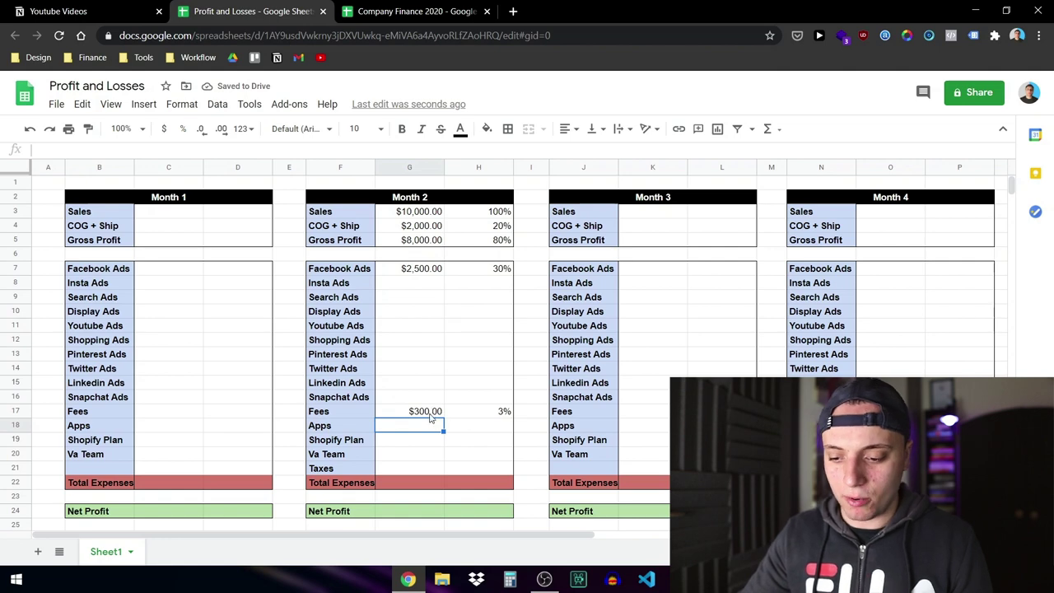
- Fill in the Month 2 Apps row with the amount 200 and the percentage 3%
double_click(416, 428)
text(200)
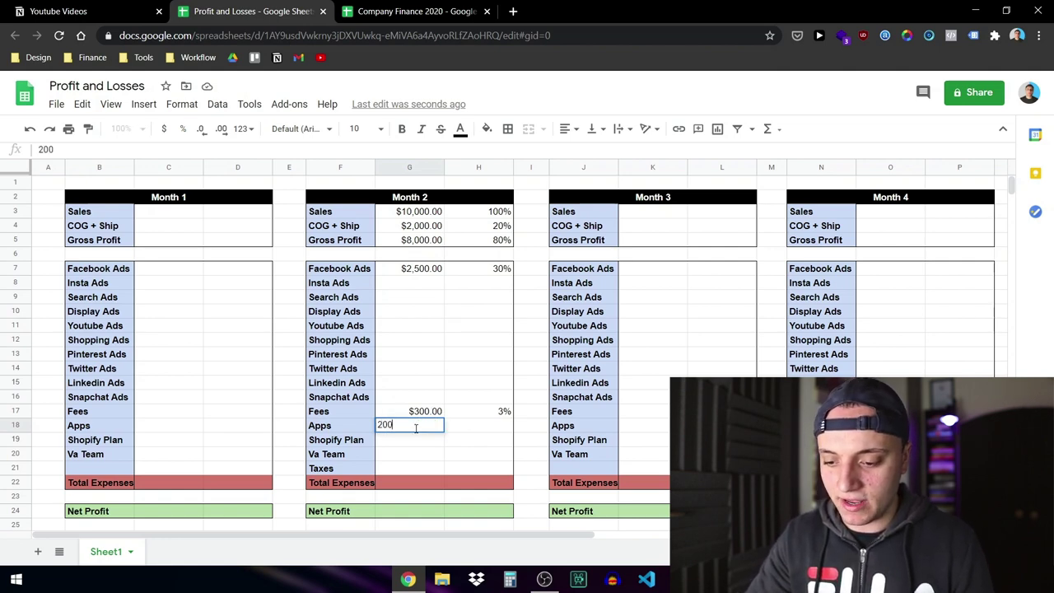
click(467, 427)
double_click(482, 425)
text(2£%)
key(BackSpace)
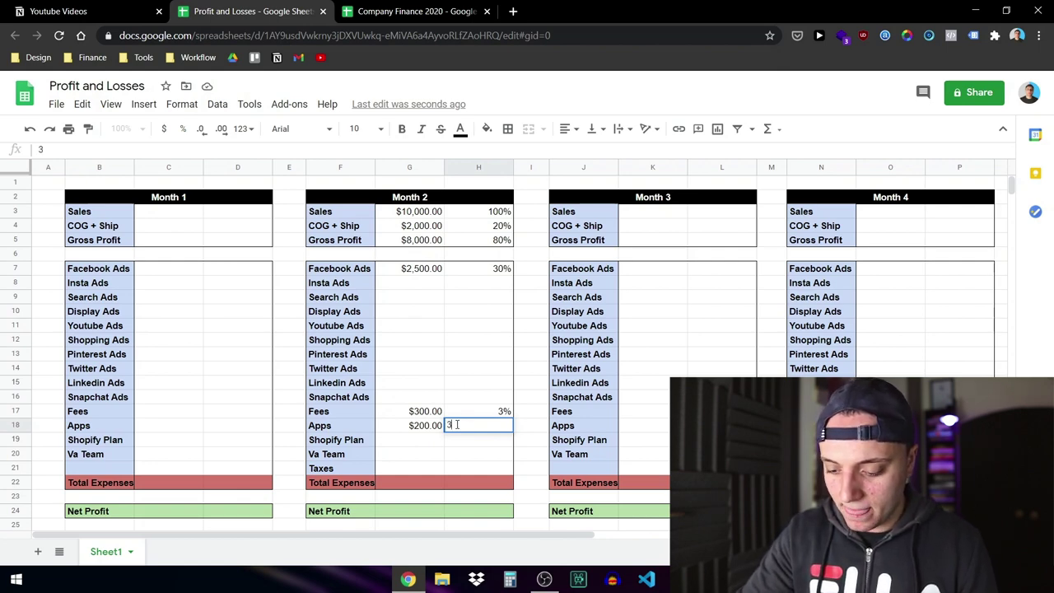
text(%)
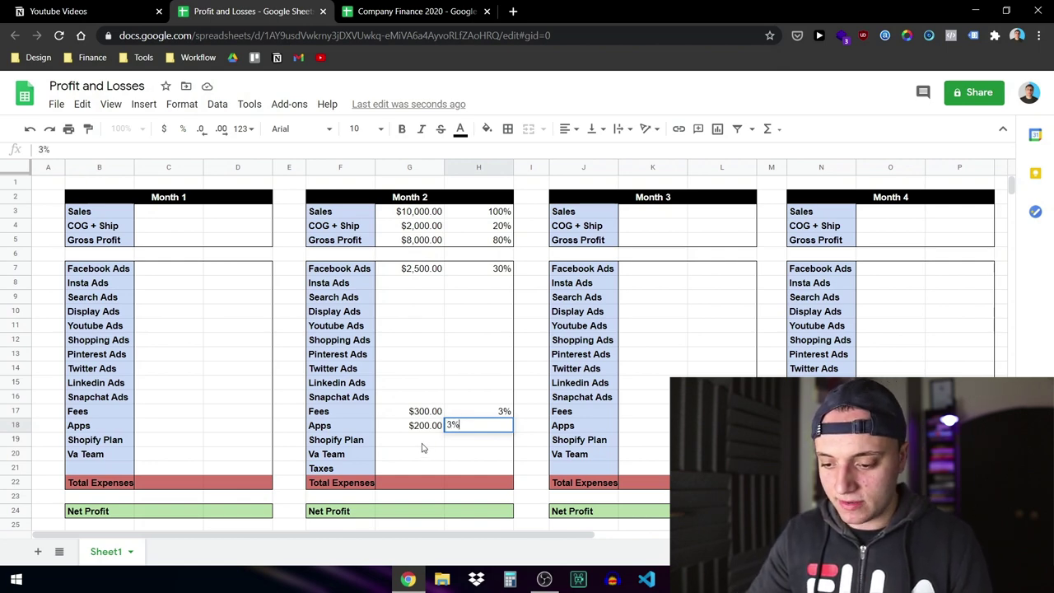
click(424, 445)
- Fill in the Month 2 Shopify Plan row with the amount 30 and the percentage 0,3%
double_click(417, 441)
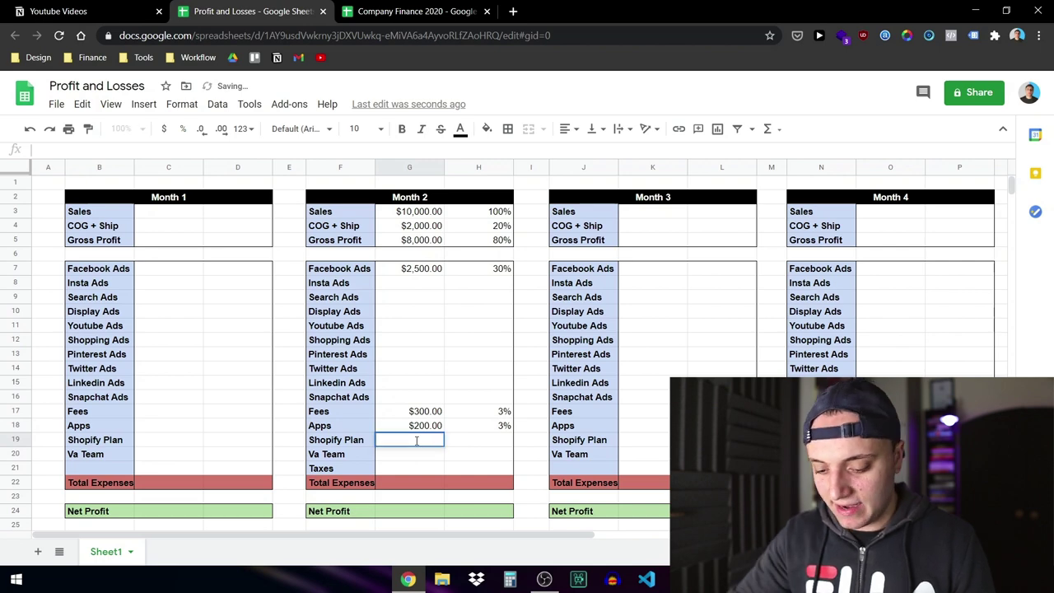
text(30)
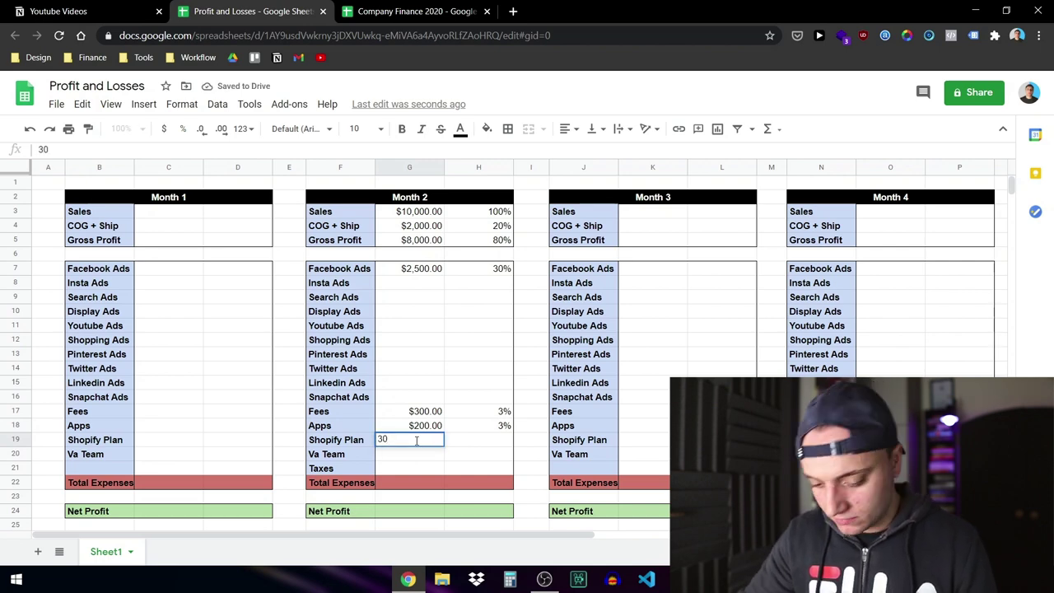
click(499, 443)
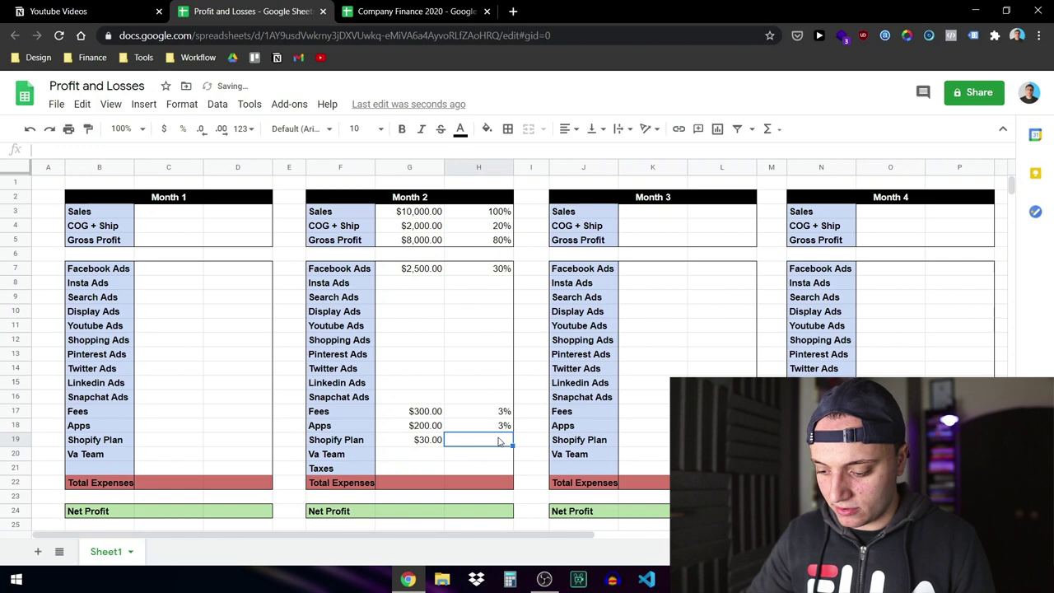
text(0,3)
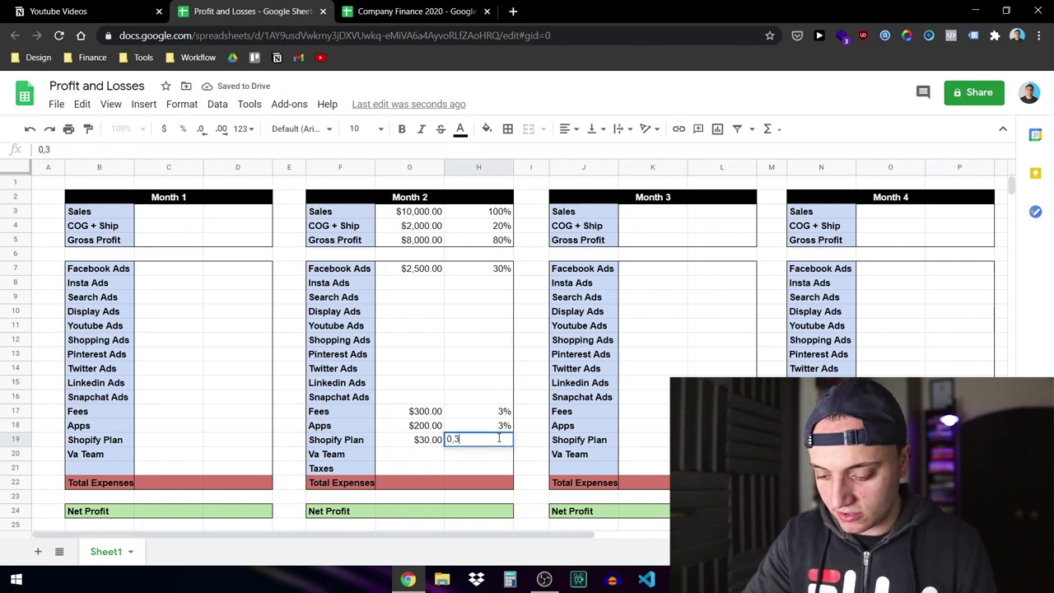
text(%)
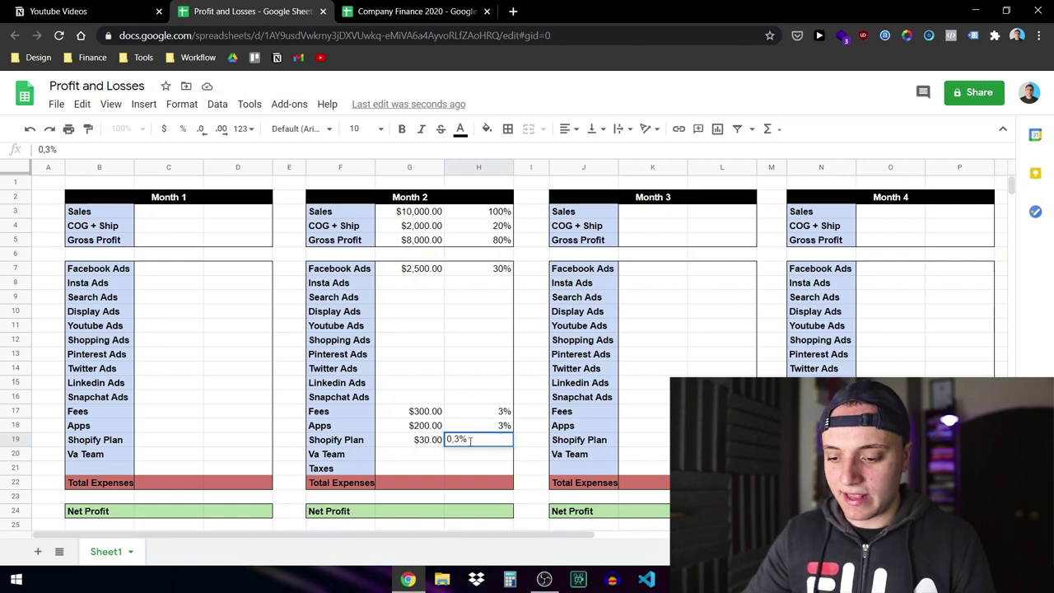
click(437, 458)
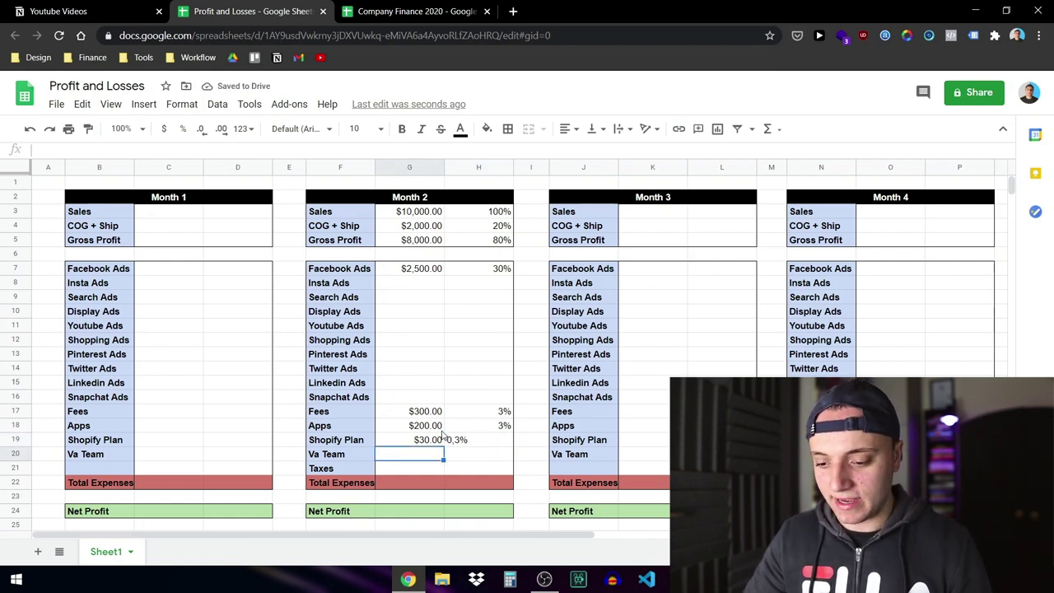
- Fill in the Month 2 Va Team row with the amount 1000 and the percentage 20%
click(346, 458)
double_click(415, 454)
text(1000)
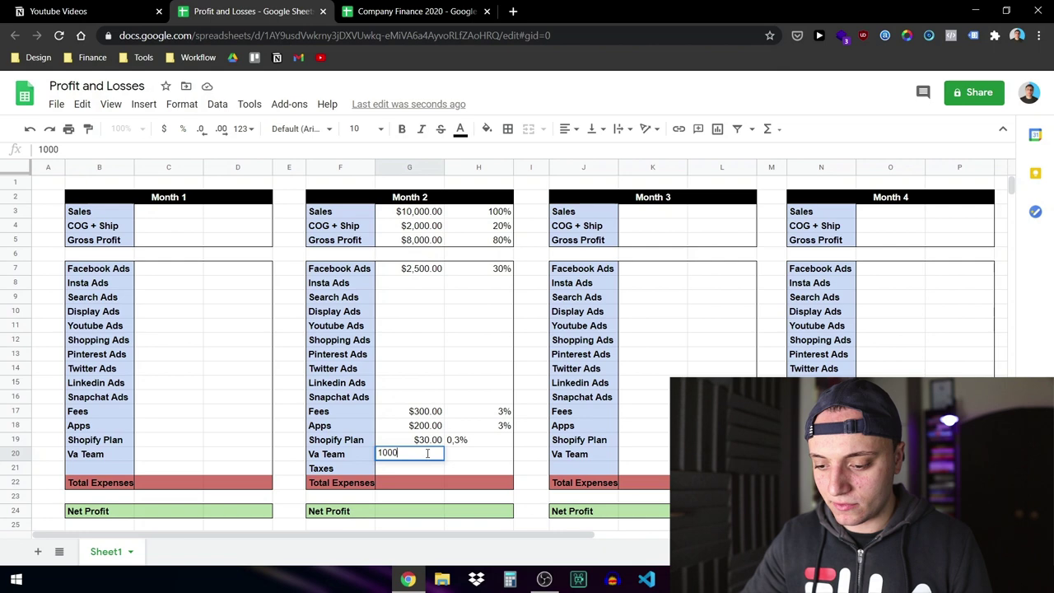
click(474, 459)
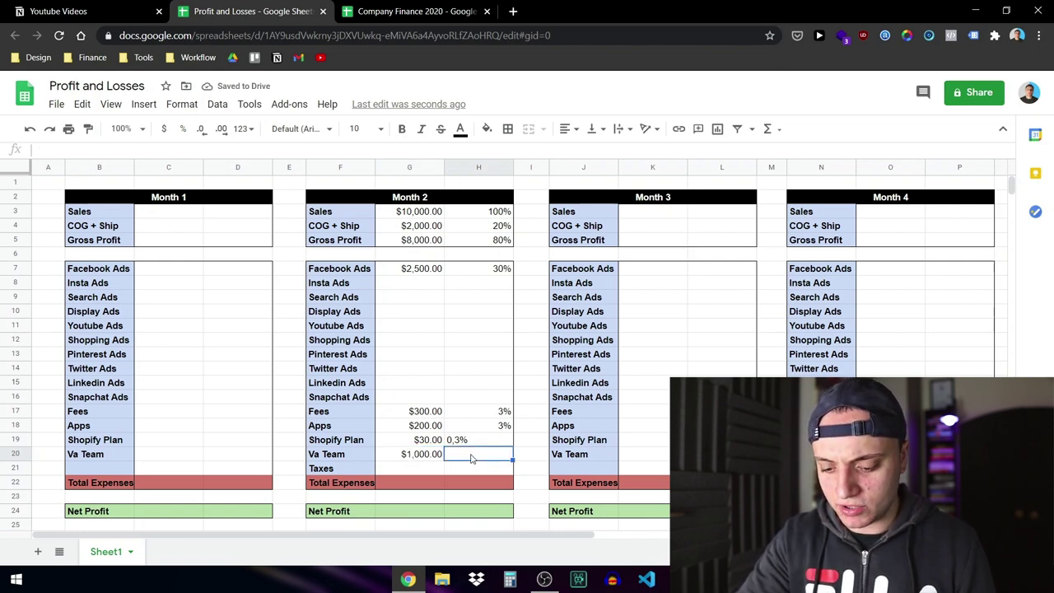
text(2)
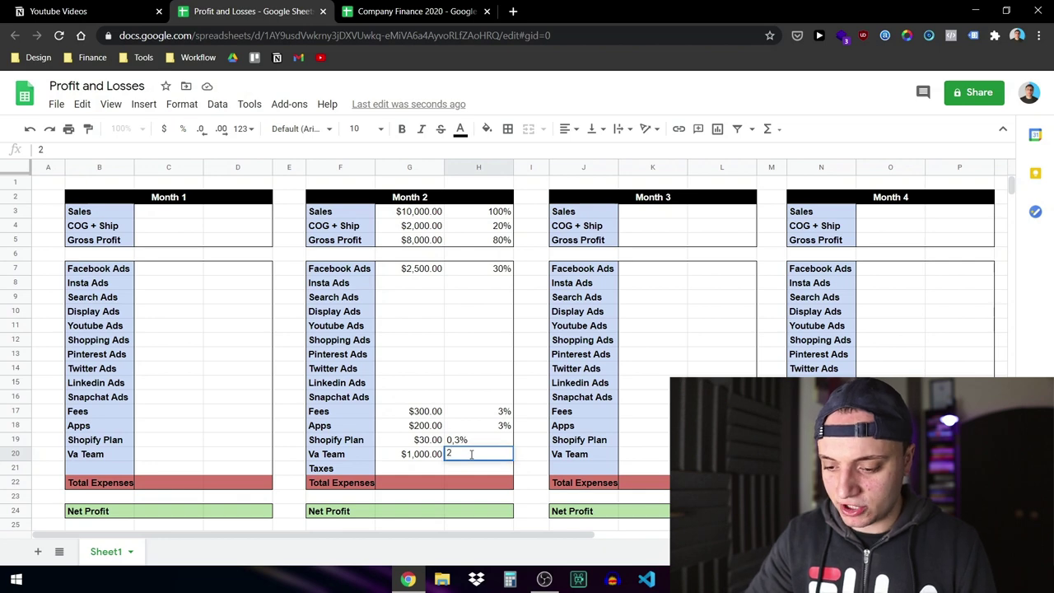
text(0%)
click(410, 474)
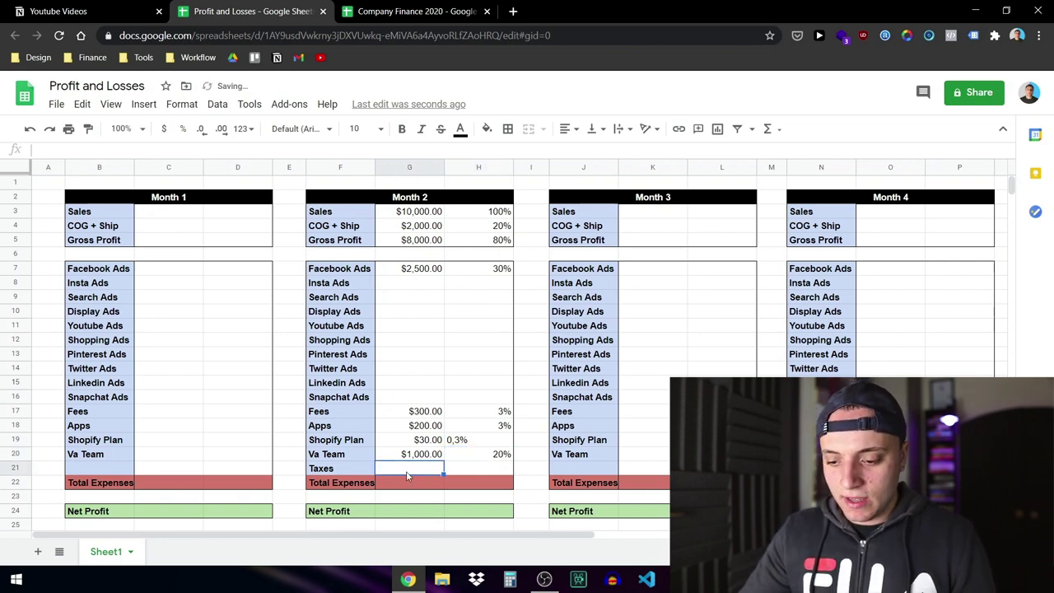
- Fill in the Month 2 Taxes row with the amount 2000 and the percentage 30%
click(432, 462)
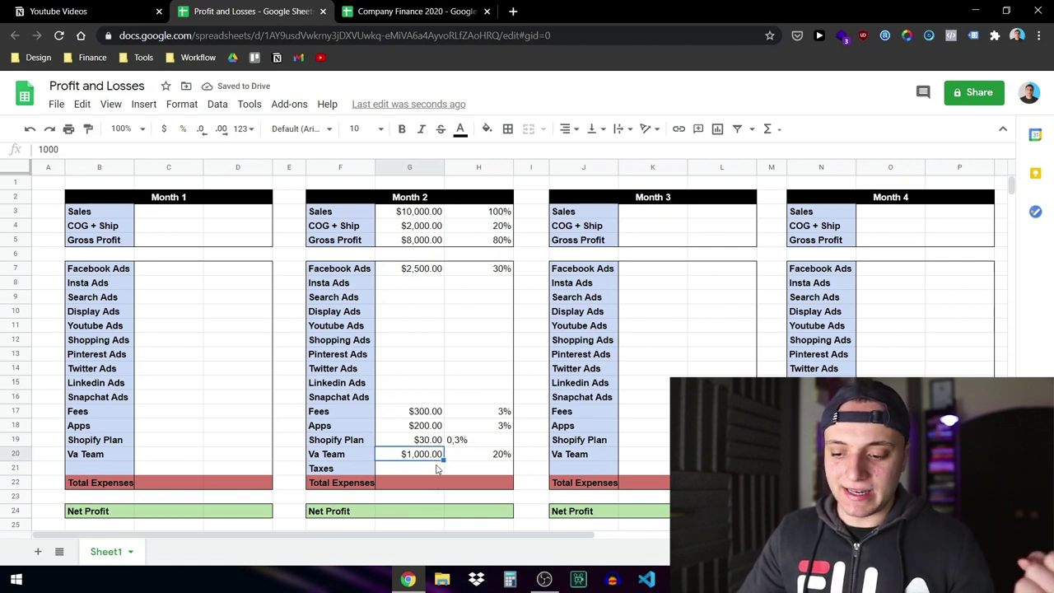
click(428, 469)
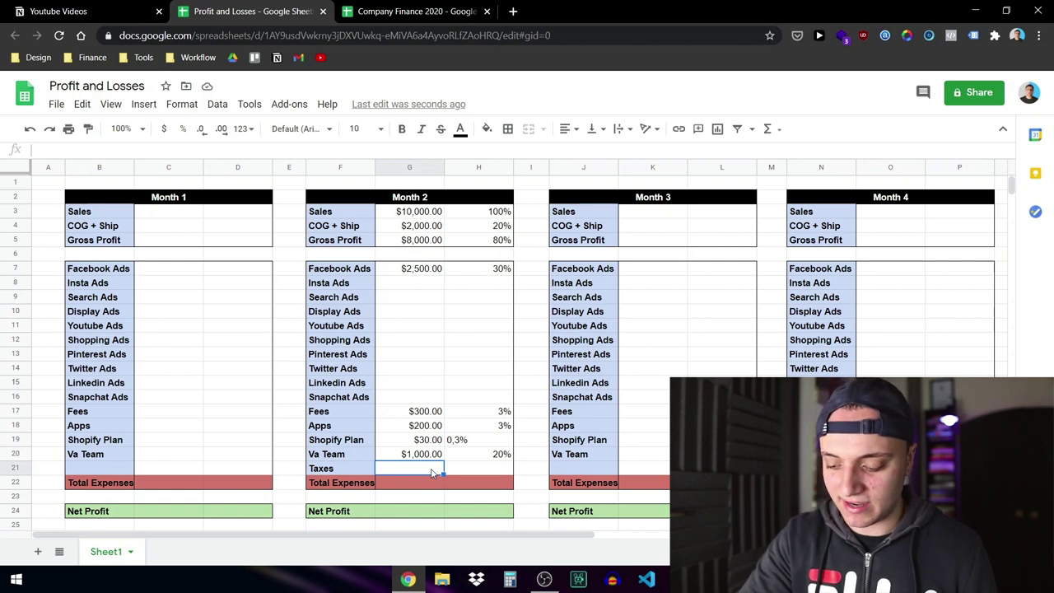
text(2000)
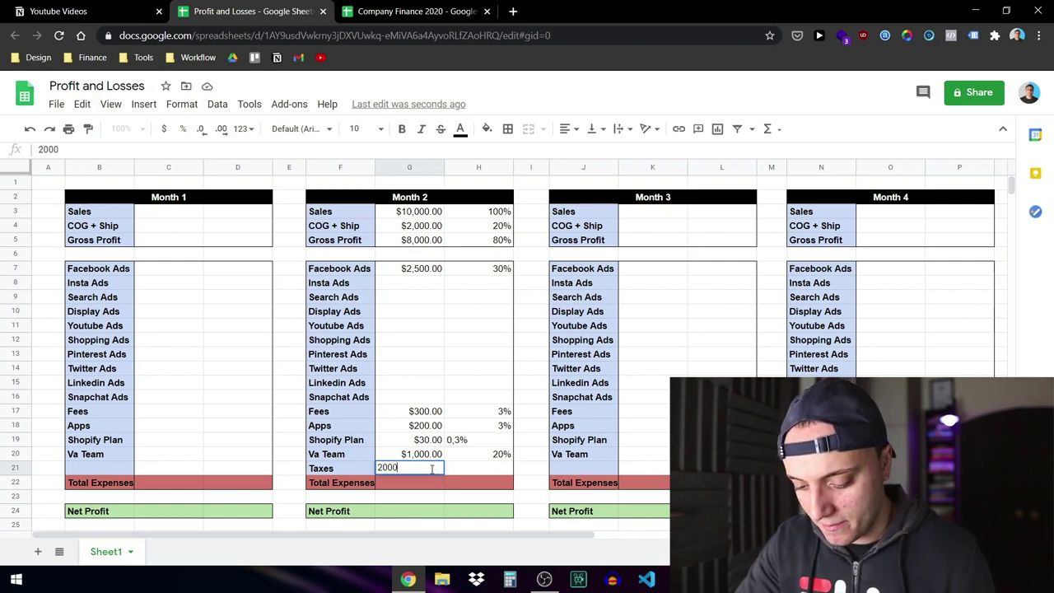
text(%)
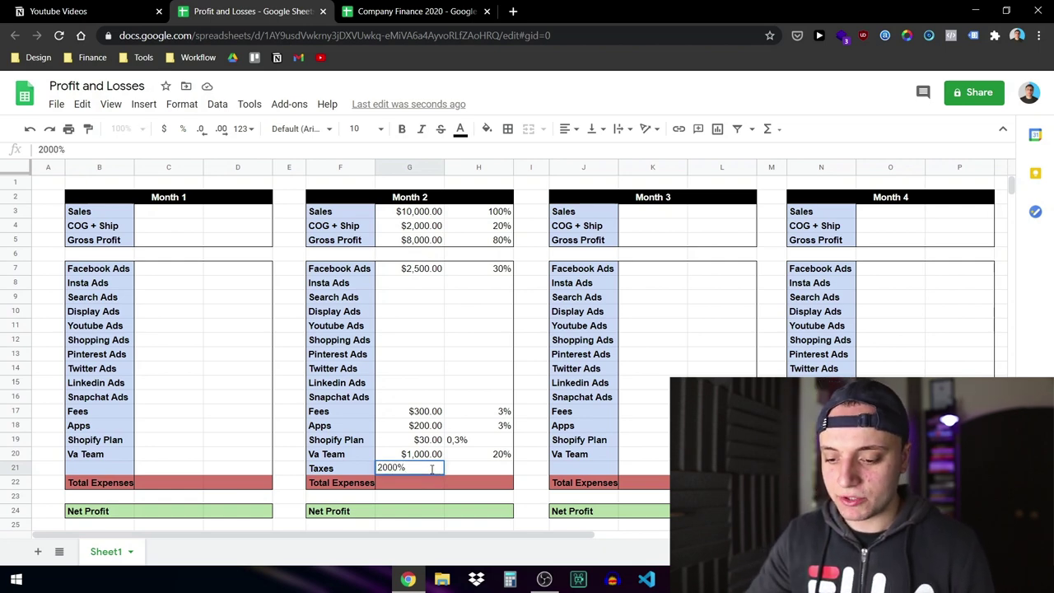
key(Return)
click(438, 472)
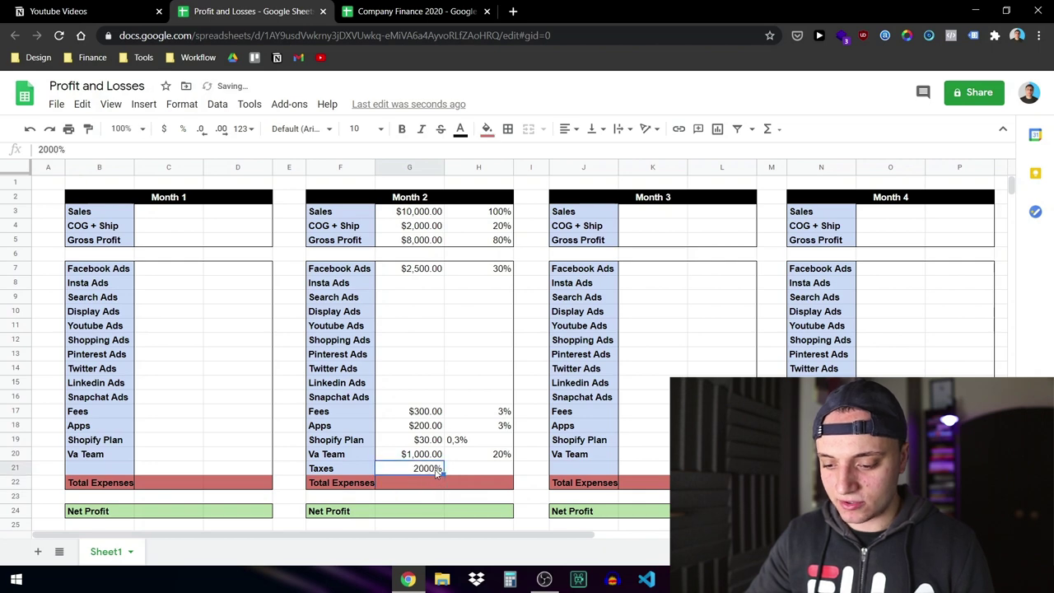
double_click(441, 467)
key(BackSpace)
click(501, 467)
text(30)
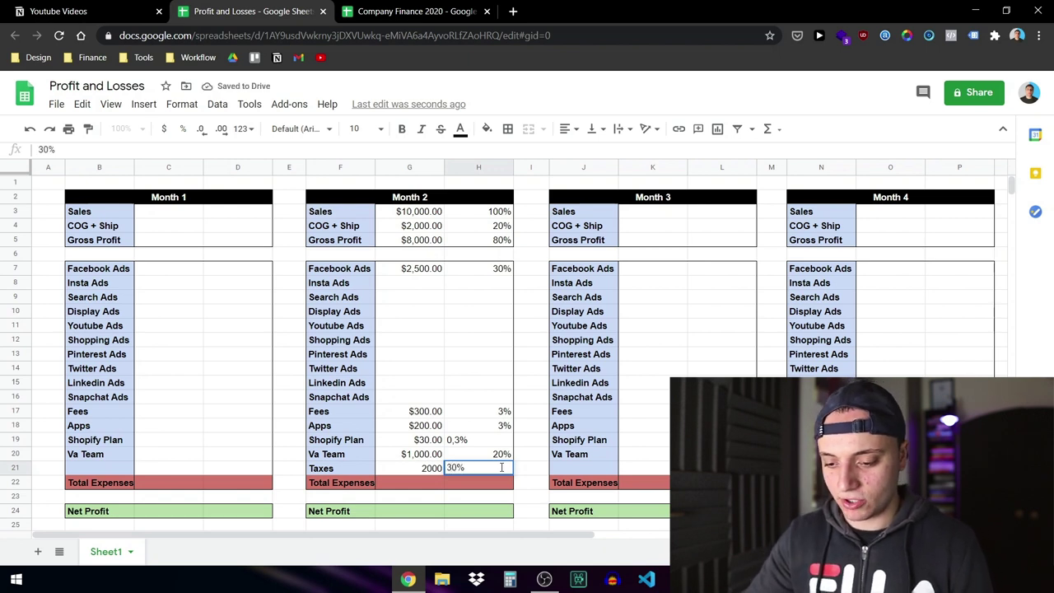
click(420, 482)
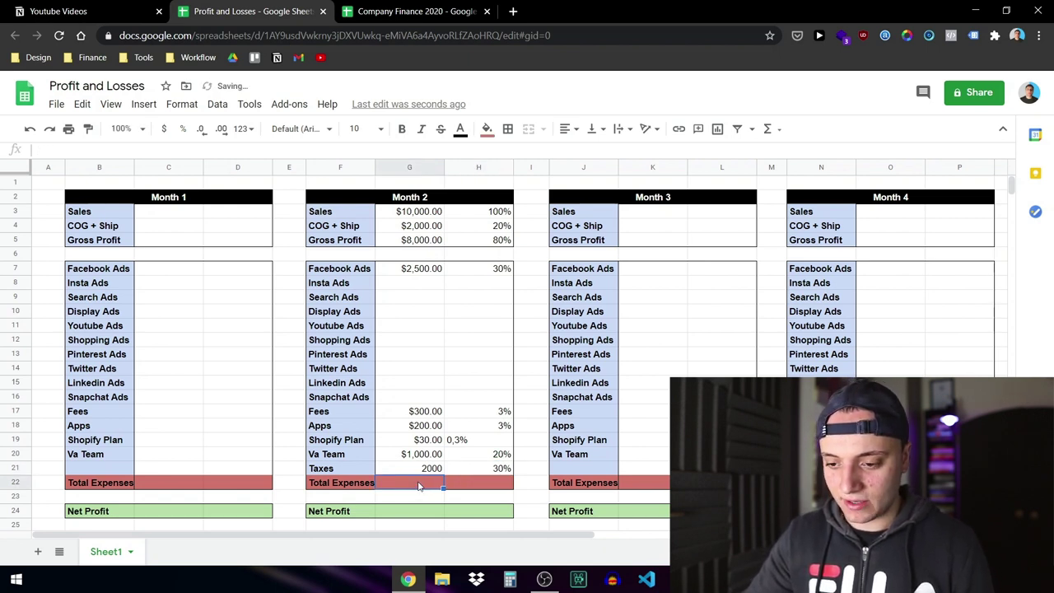
- Change the Month 2 Taxes amount to 1000
click(399, 510)
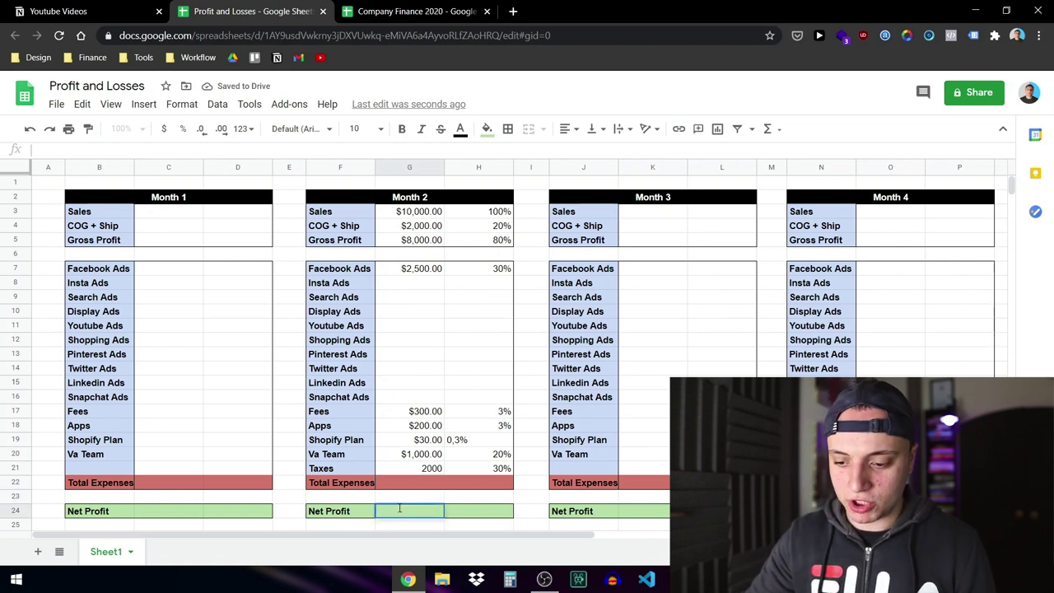
click(426, 468)
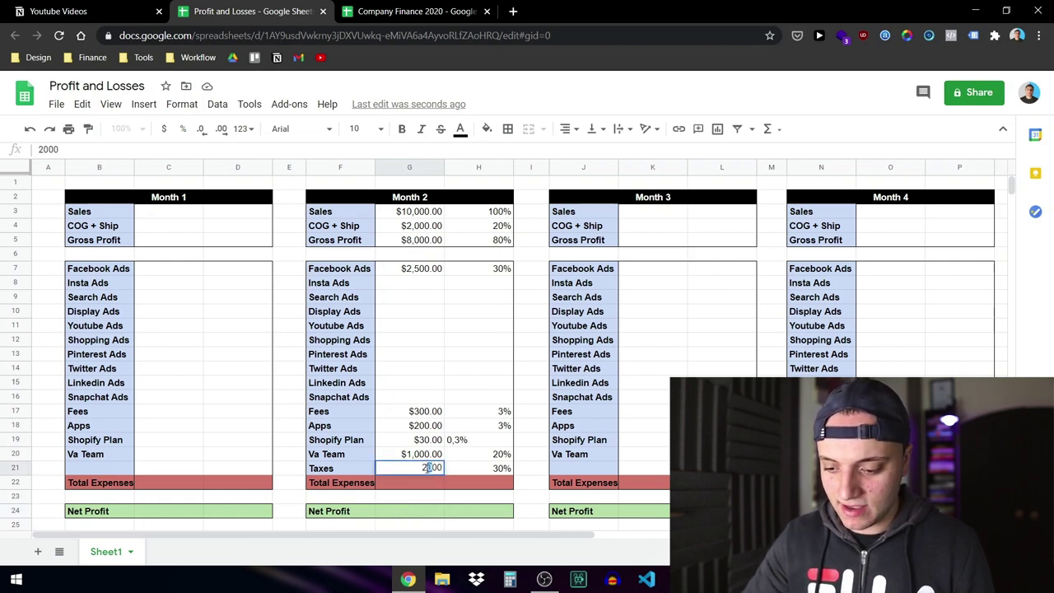
double_click(426, 467)
text(100)
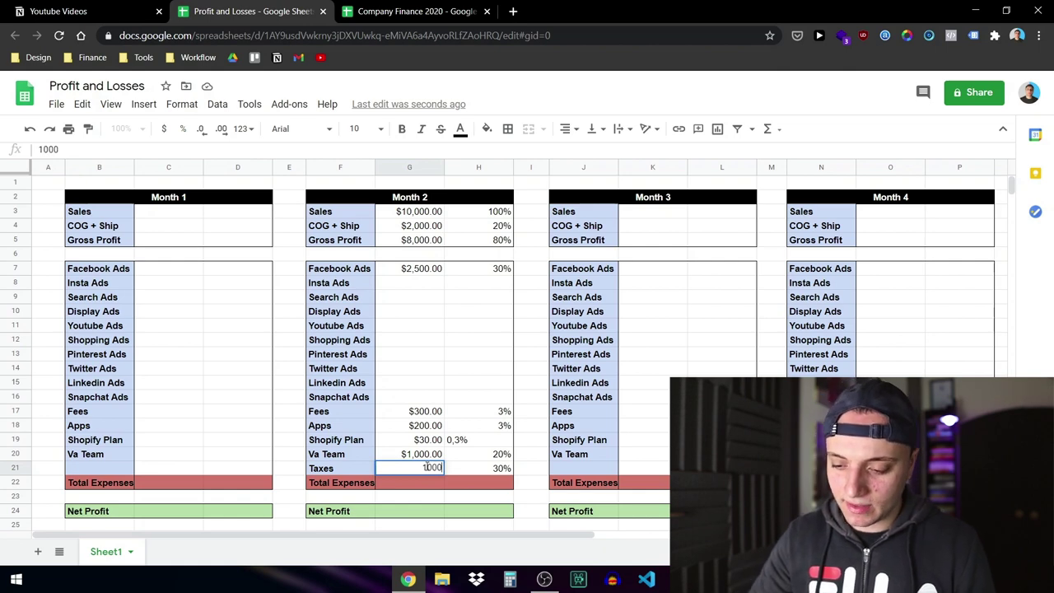
text(0)
key(Return)
- Fill in the Month 2 Net Profit row with the amount 3000 and the percentage 30%
click(417, 512)
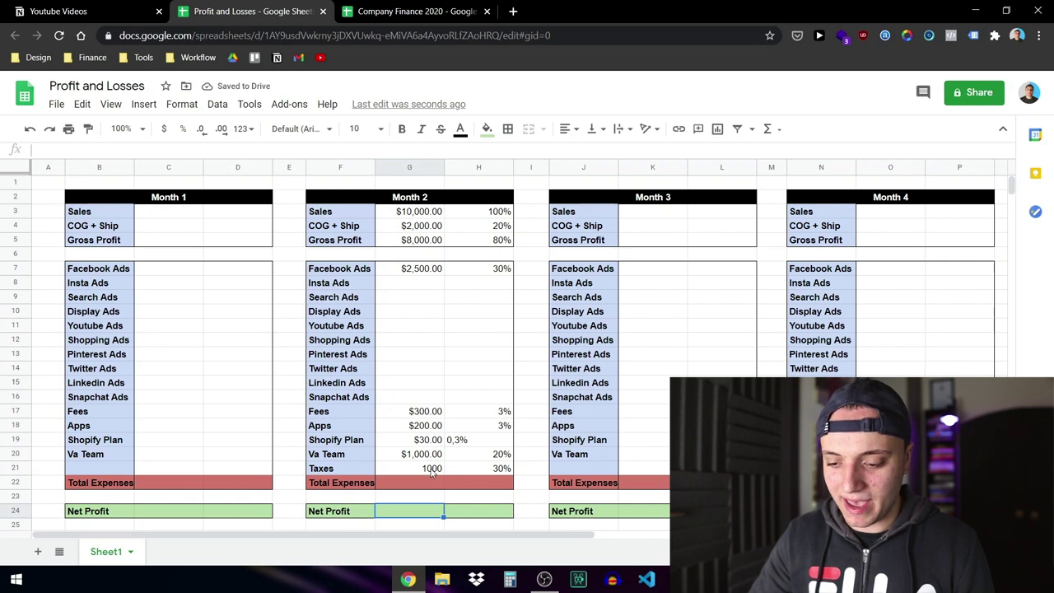
double_click(416, 513)
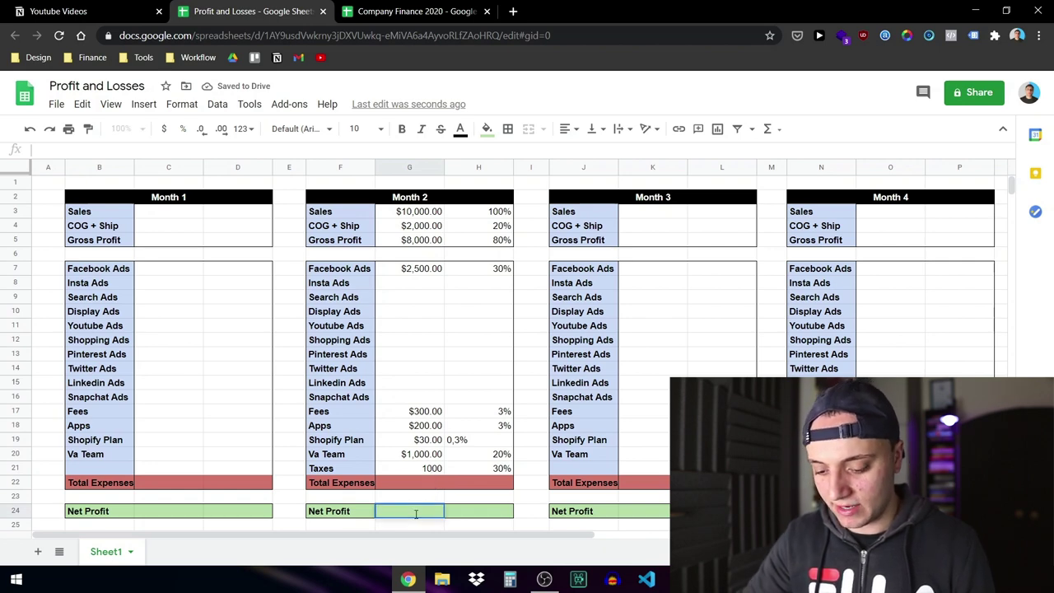
text(3000)
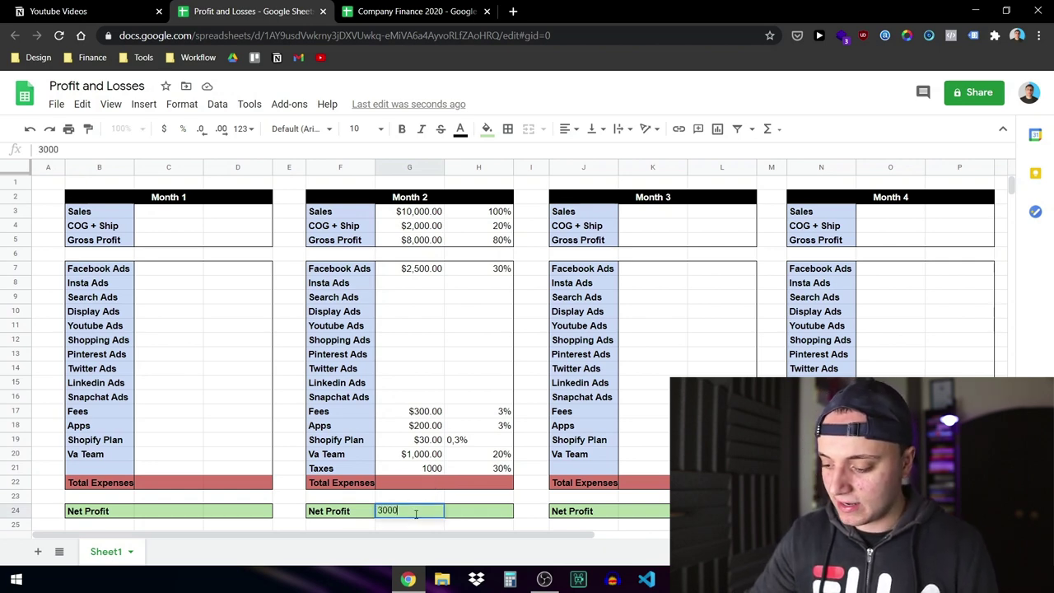
click(419, 214)
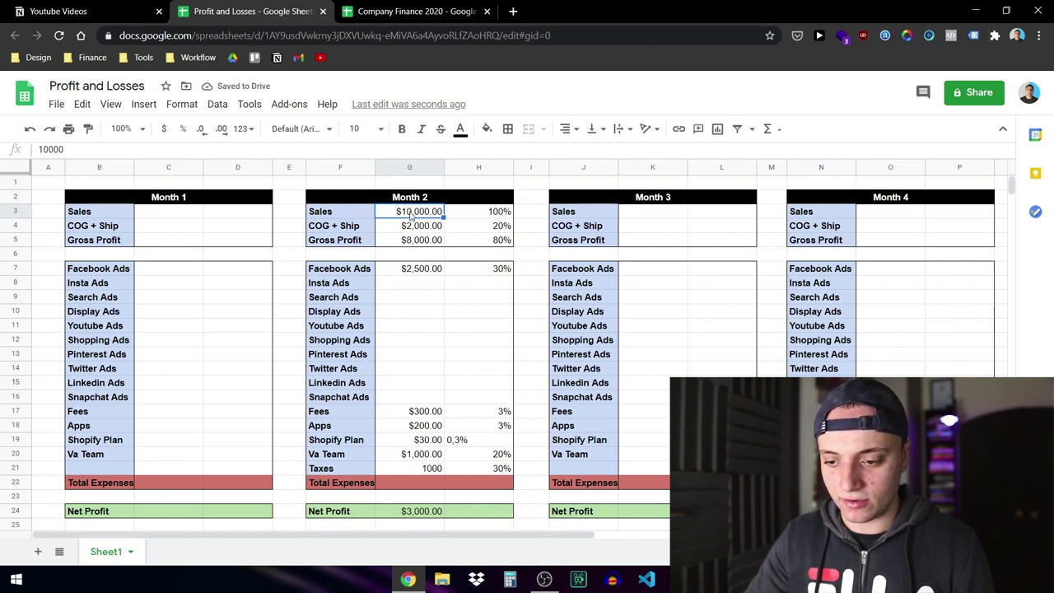
click(412, 229)
click(416, 217)
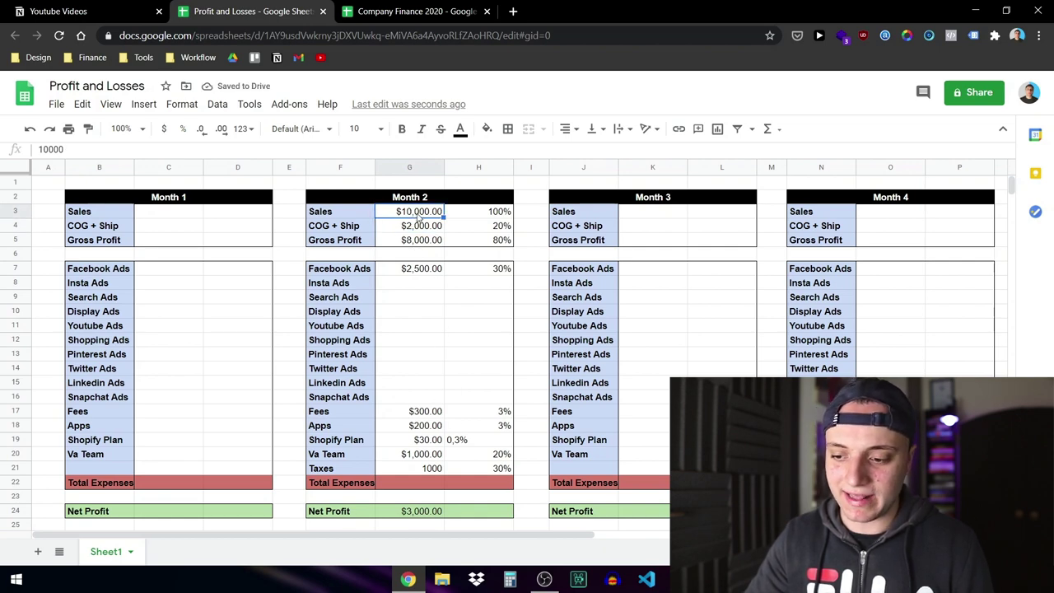
click(471, 512)
text(30%)
click(482, 444)
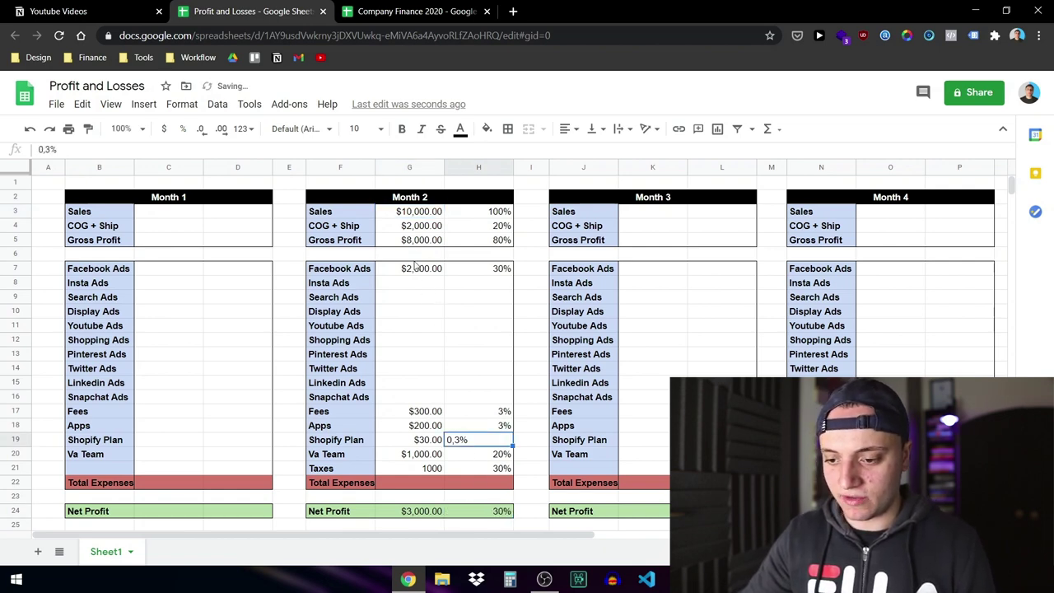
- Review the Month 2 sales, total expenses and net profit cells alongside the empty Month 1 block
click(415, 211)
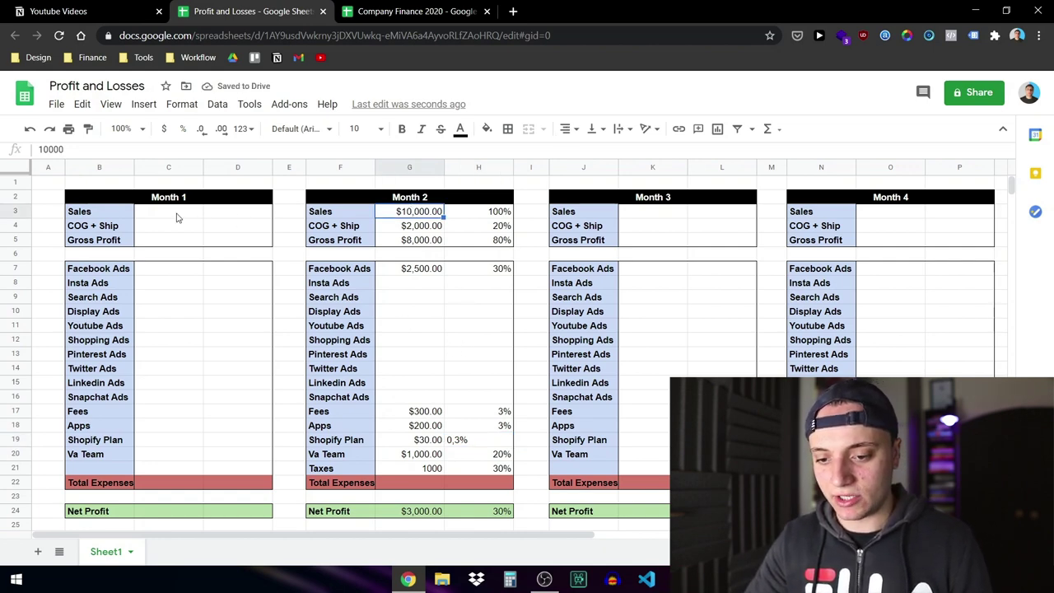
drag(157, 217, 226, 423)
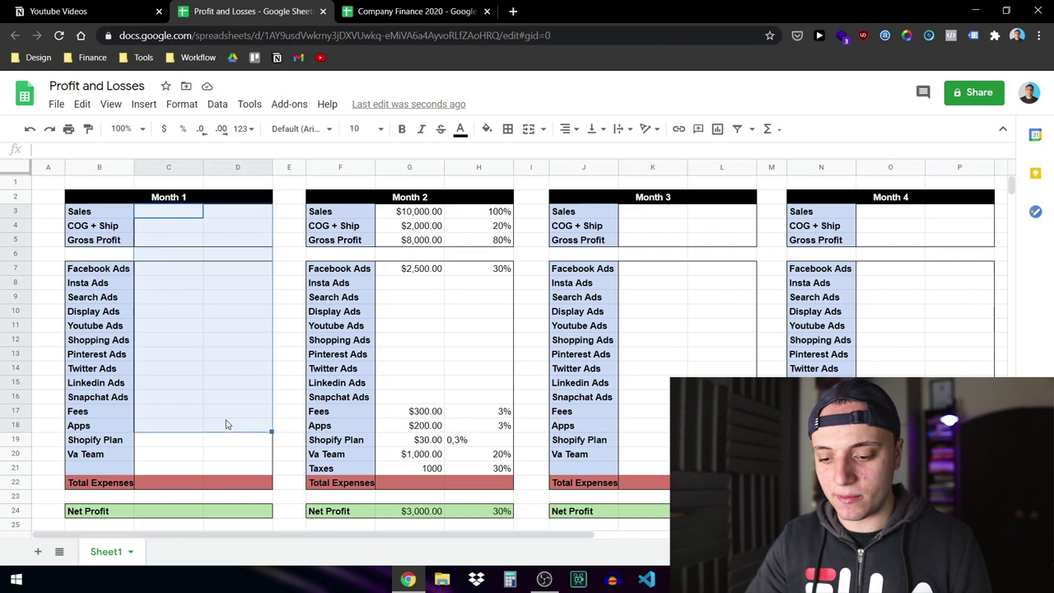
click(262, 485)
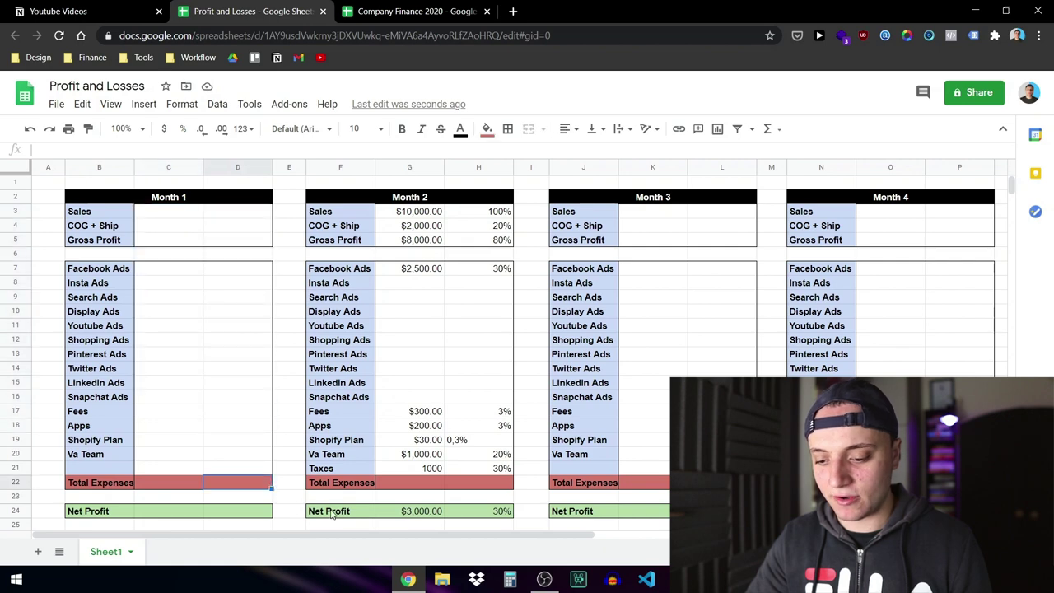
click(490, 512)
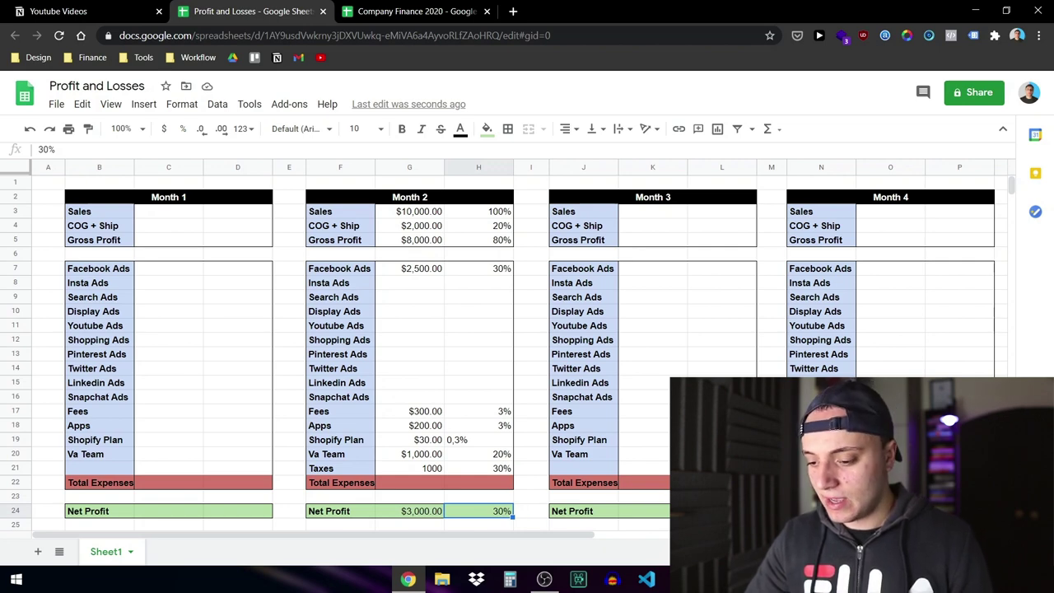
click(418, 486)
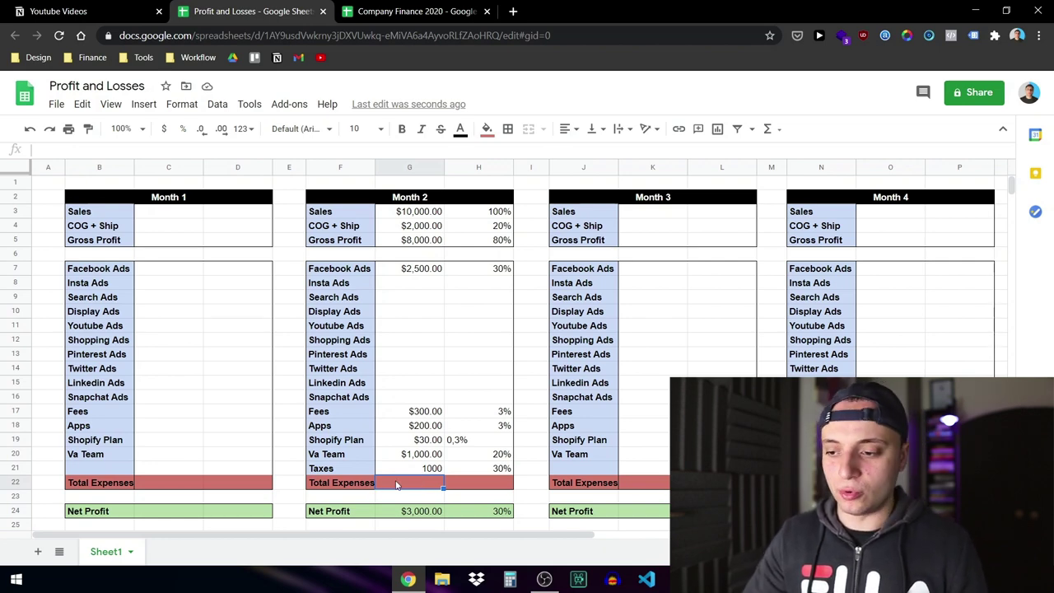
click(405, 211)
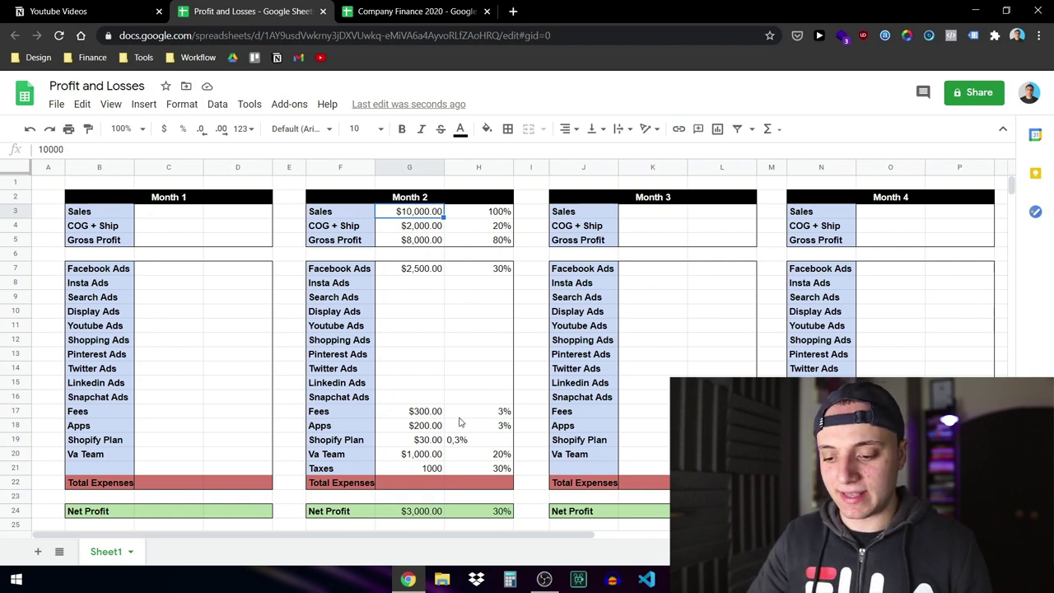
click(328, 511)
click(416, 496)
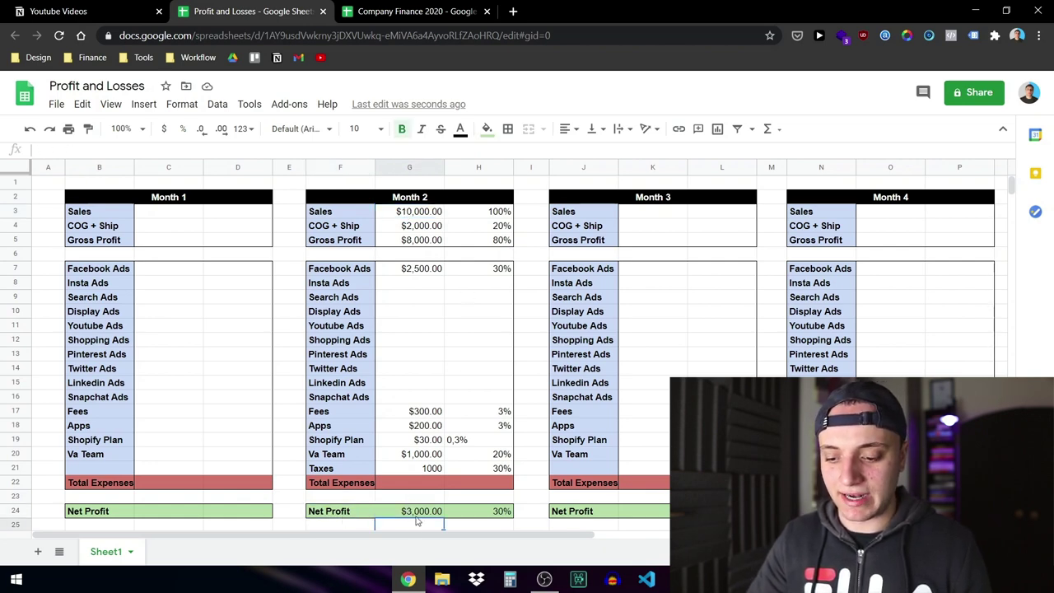
click(420, 484)
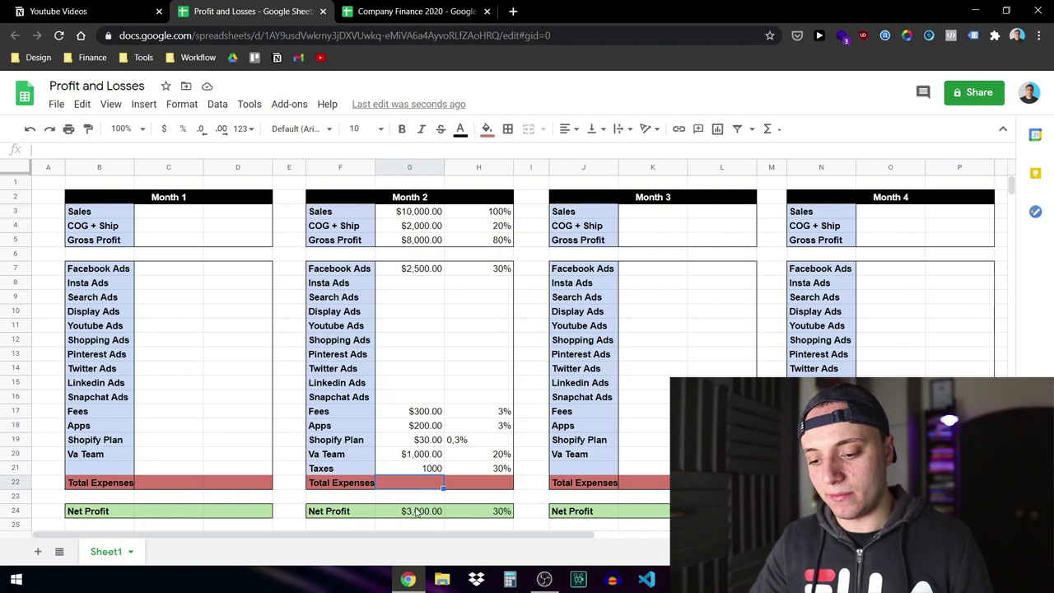
click(416, 511)
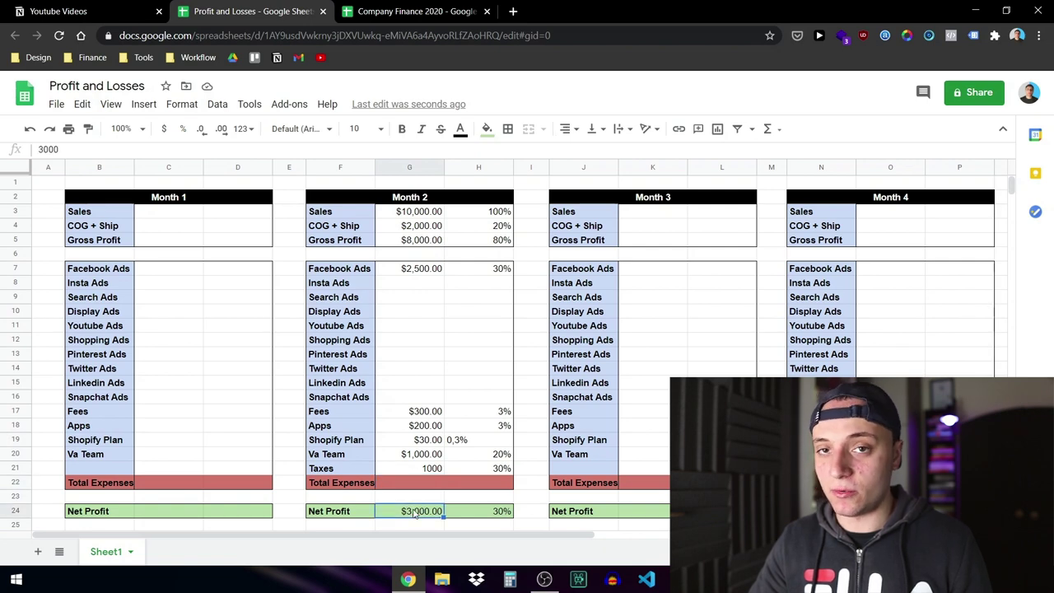
click(475, 513)
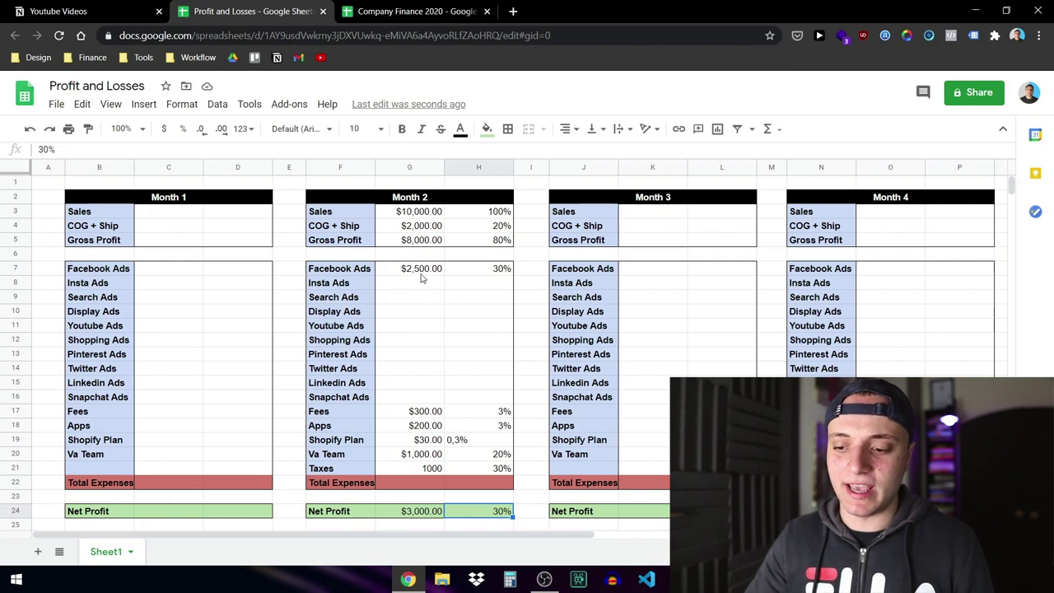
- Examine the Month 2 expense amounts, especially Facebook Ads, in relation to sales and gross profit
drag(425, 272, 425, 425)
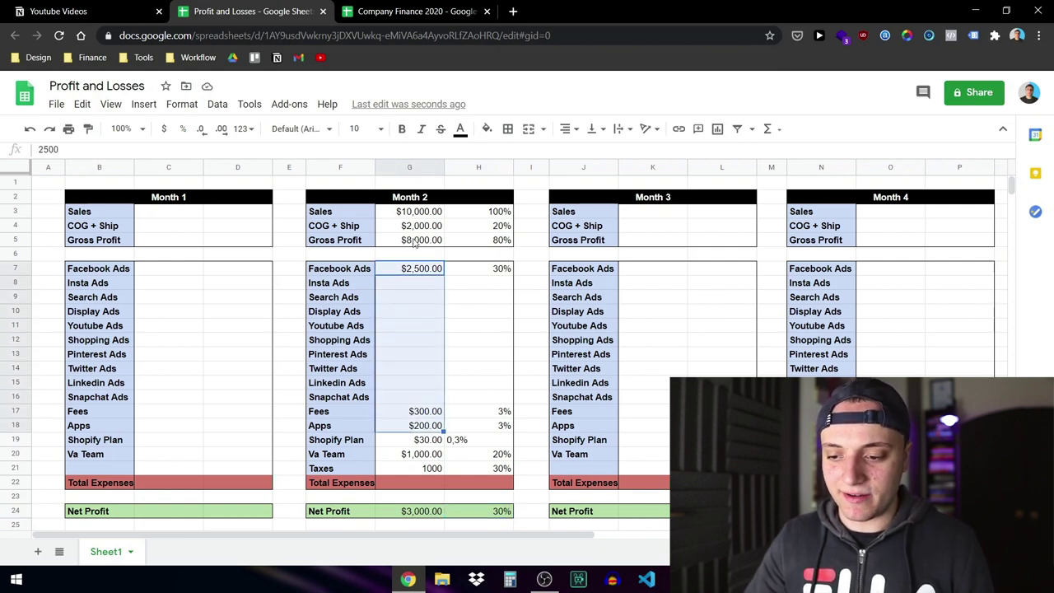
click(420, 215)
click(418, 259)
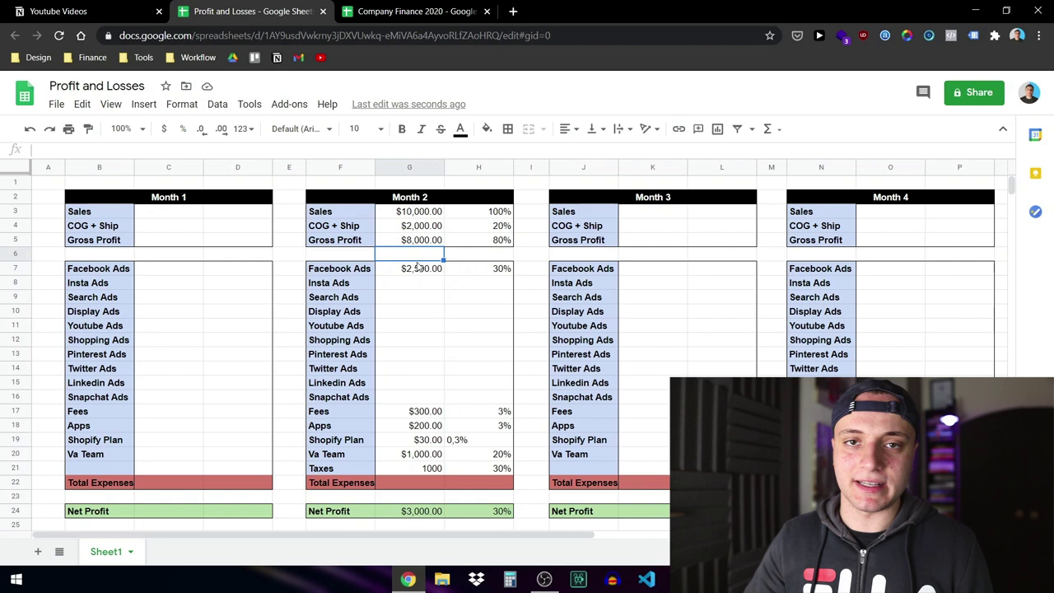
click(420, 272)
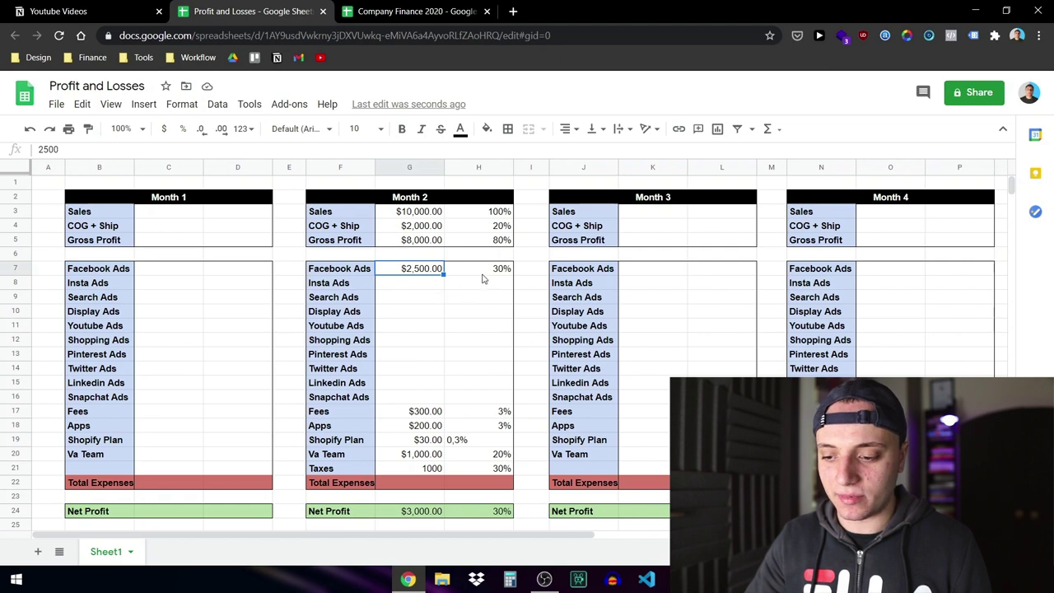
click(350, 243)
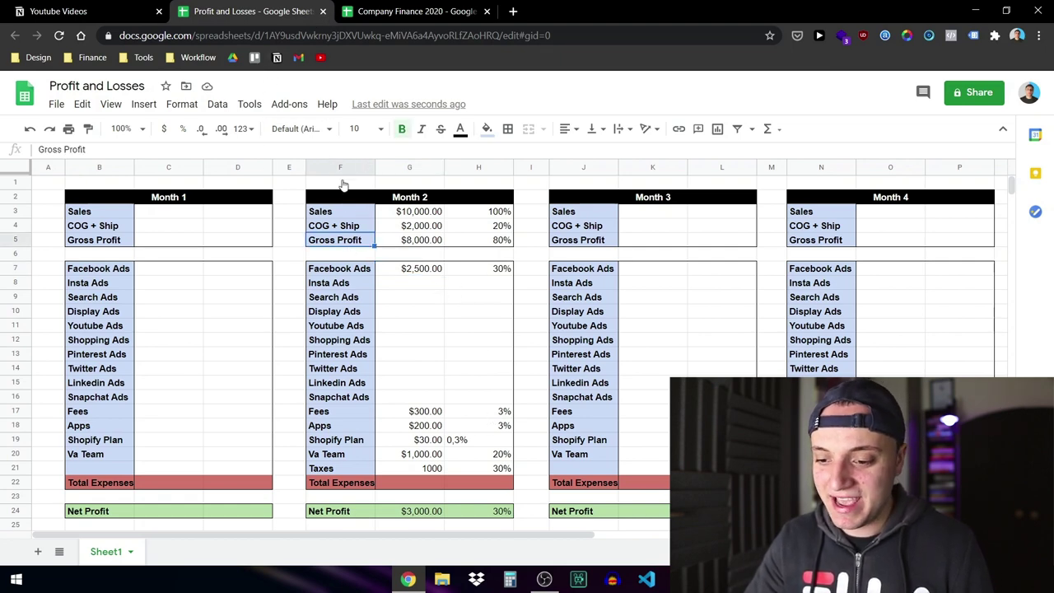
drag(359, 274, 416, 273)
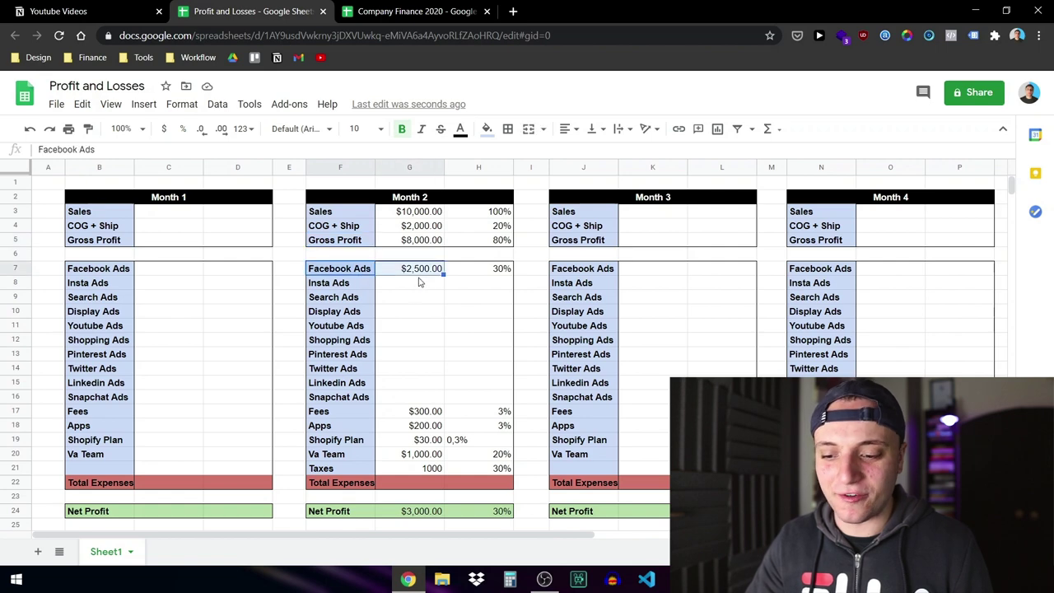
click(350, 288)
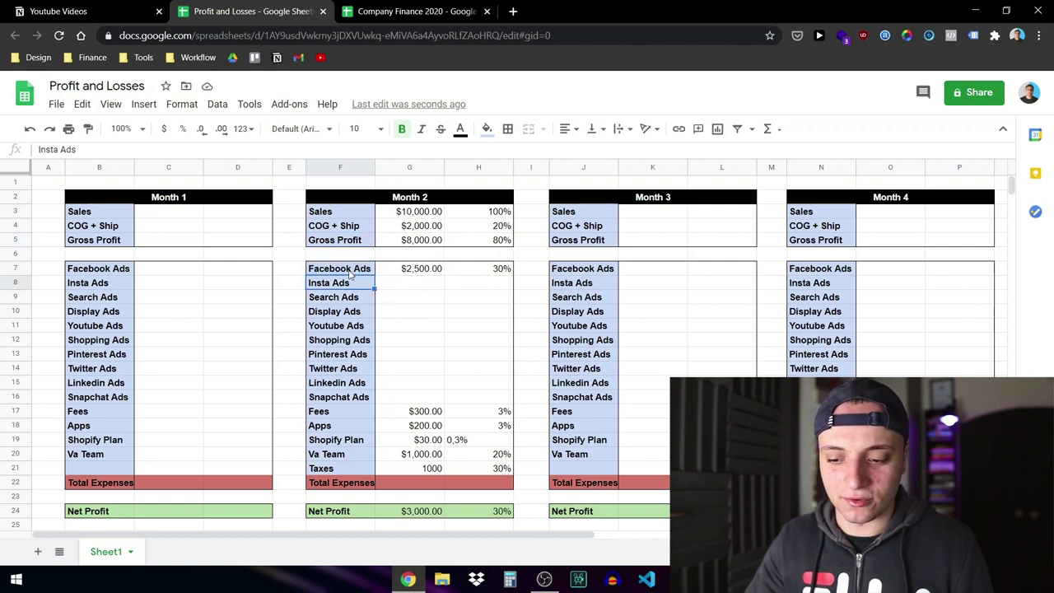
- Close the Profit and Losses spreadsheet and look through the Income, Expenses and Cashflows sheets of Company Finance 2020
click(324, 11)
click(236, 241)
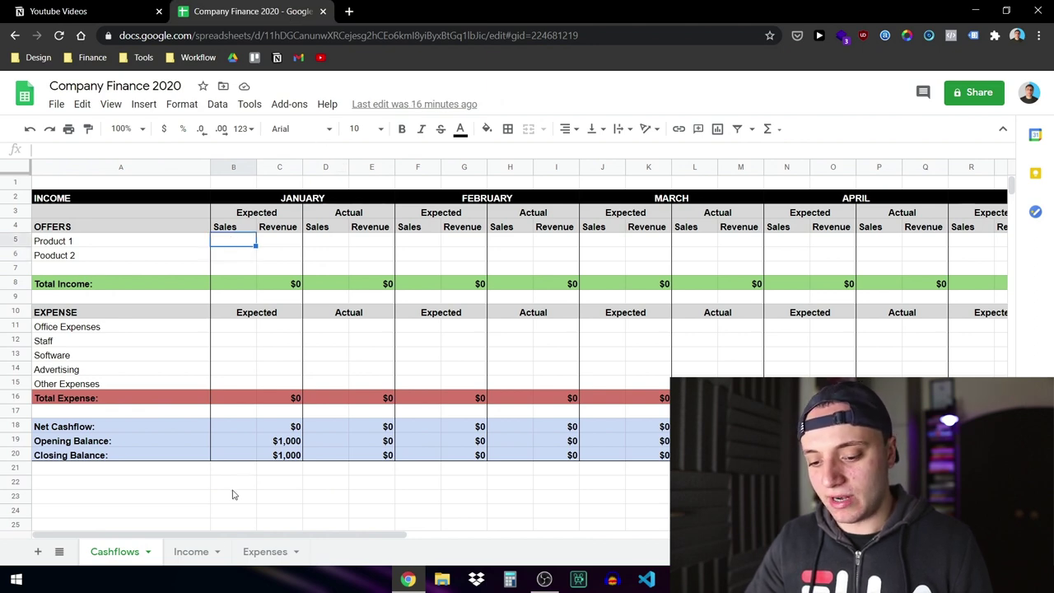
click(191, 554)
click(263, 552)
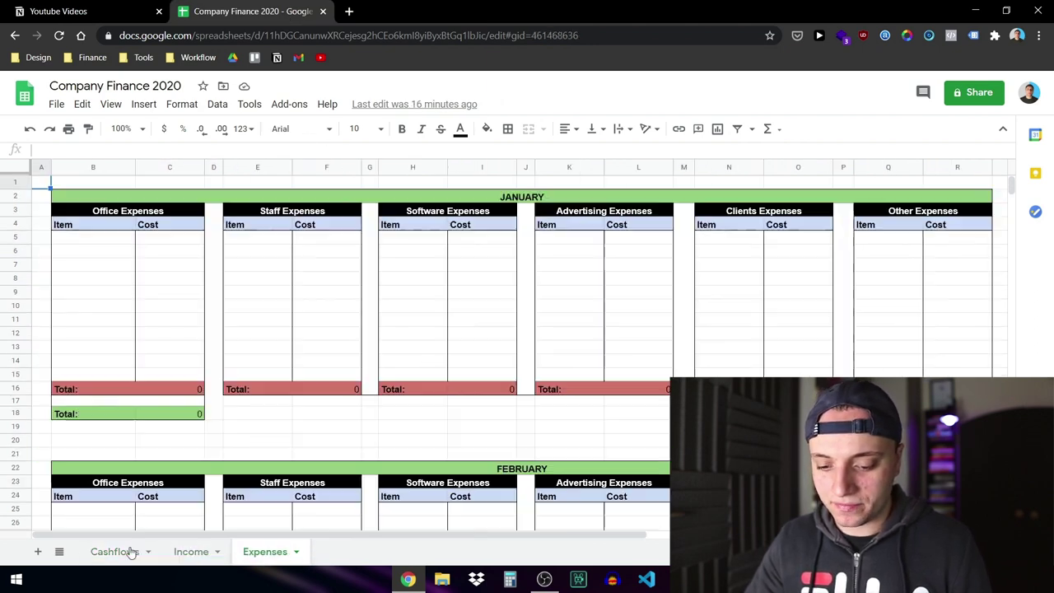
click(128, 552)
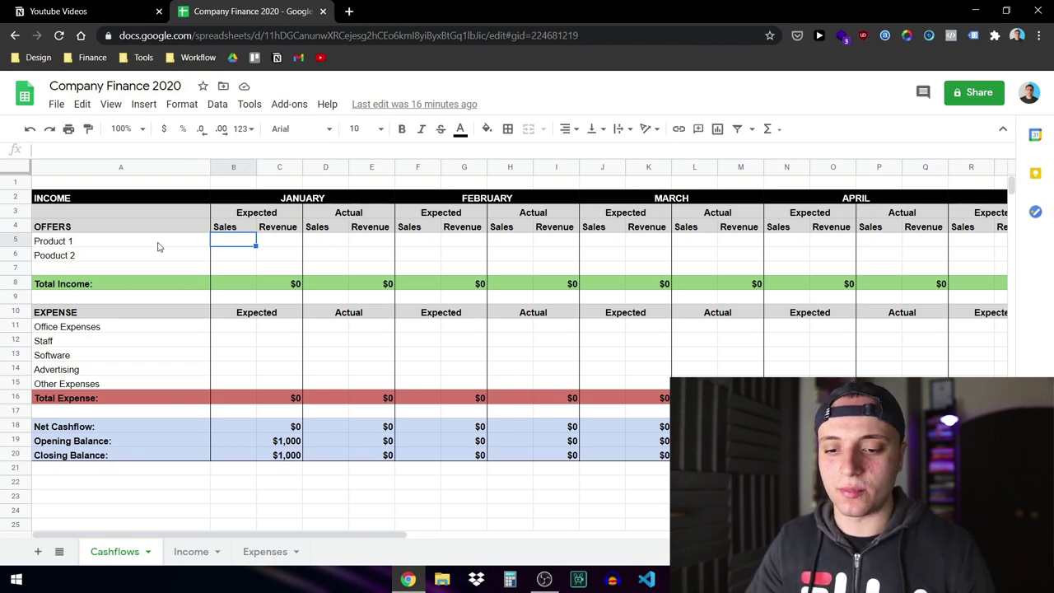
- Review the two product offers on the Cashflows sheet and check the Income and Expenses sheets that accompany it
click(96, 243)
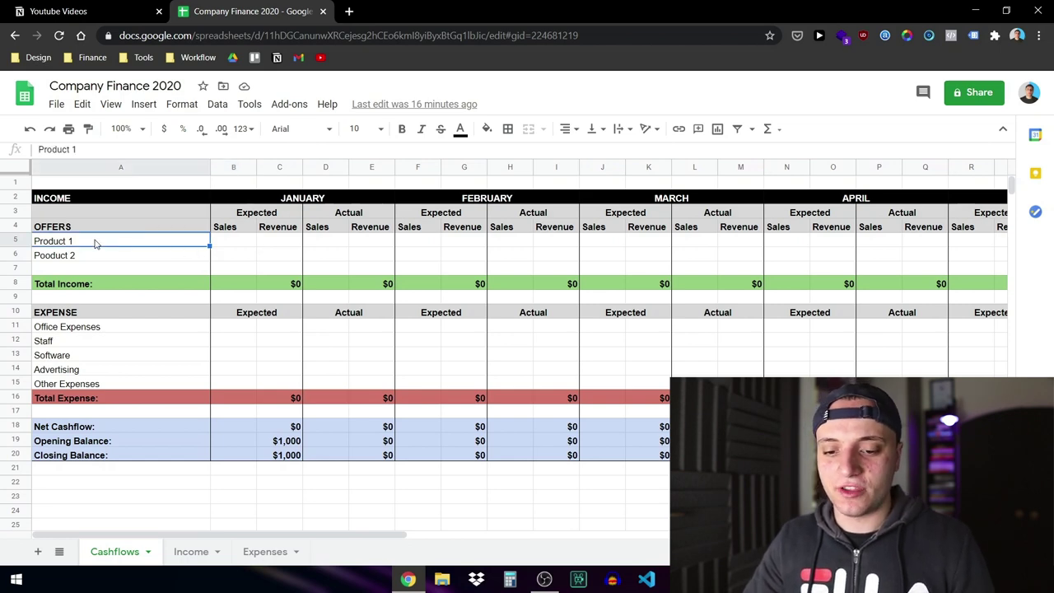
click(81, 257)
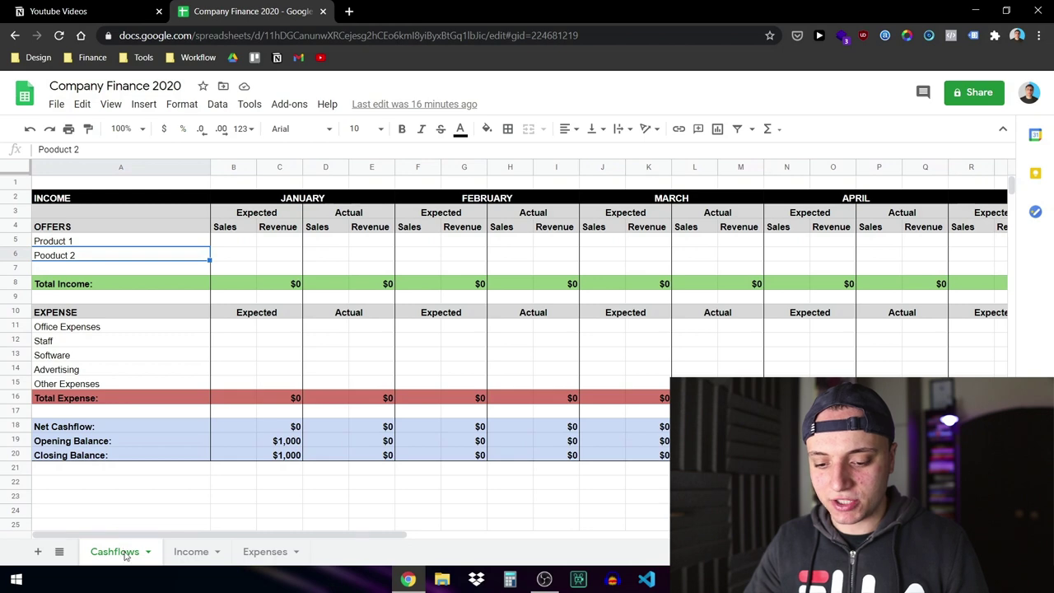
click(199, 553)
click(200, 554)
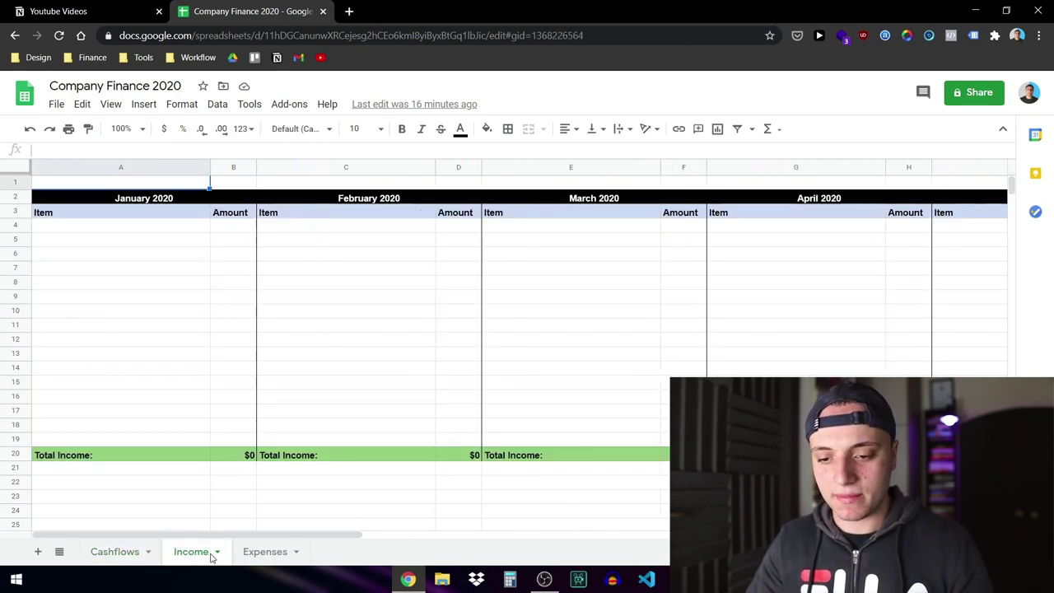
click(267, 558)
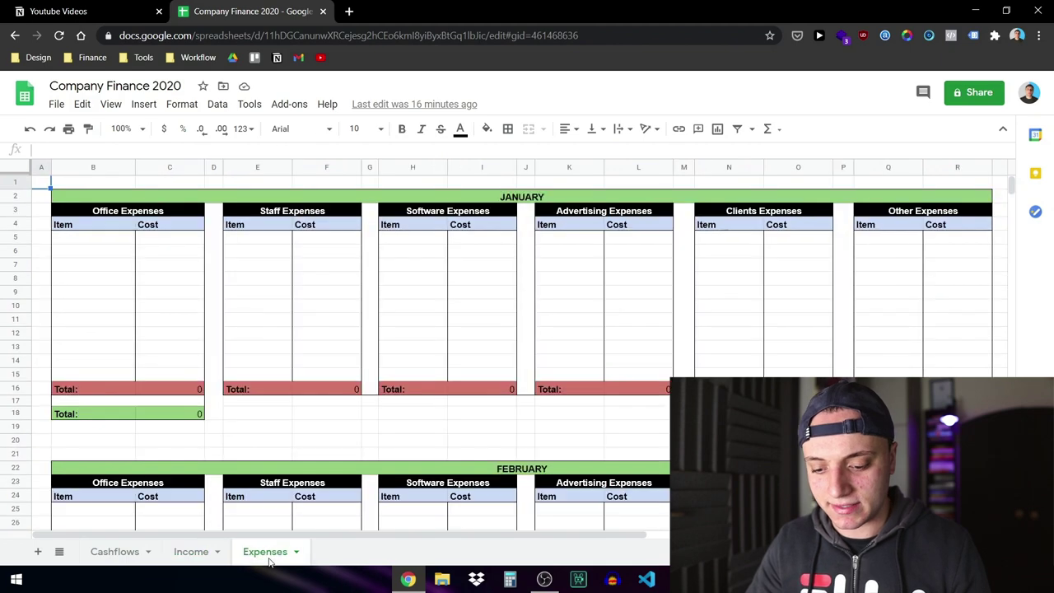
click(130, 554)
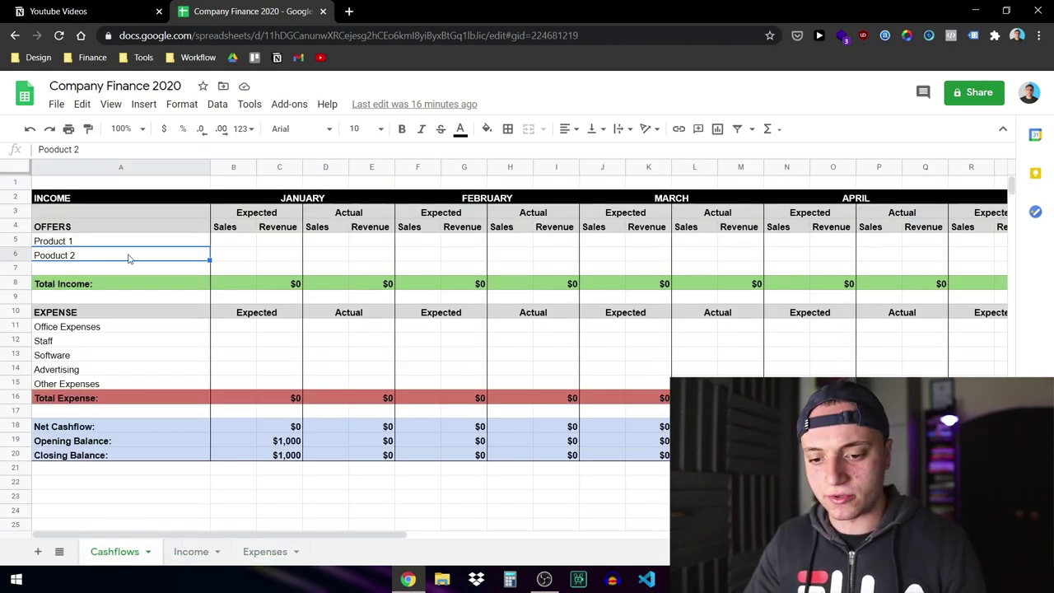
click(102, 241)
double_click(102, 240)
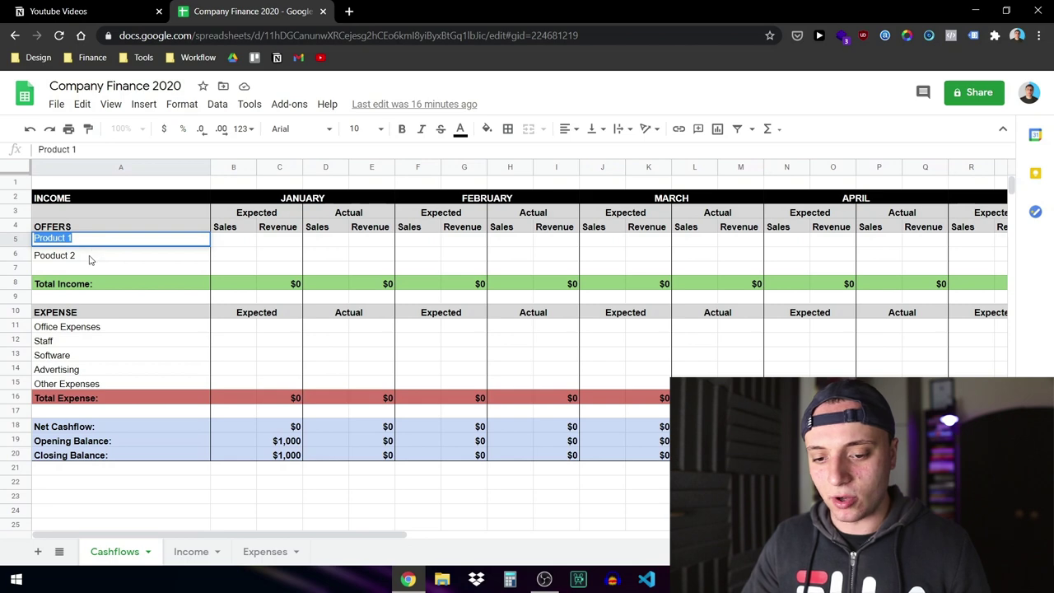
double_click(91, 255)
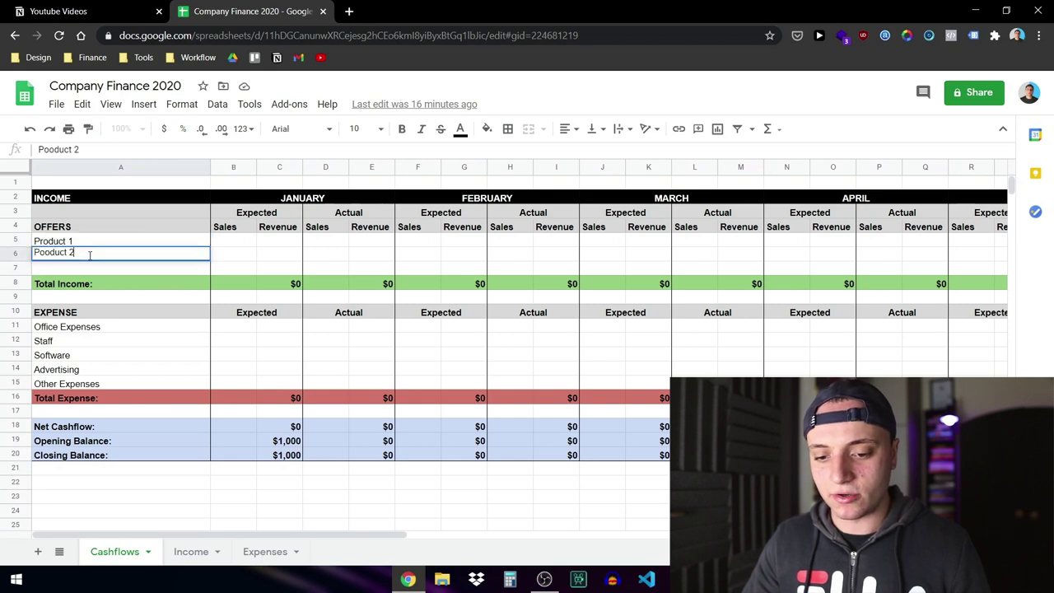
- Examine the month headers and the January Expected and Actual columns in the Income section of the Cashflows sheet
click(231, 243)
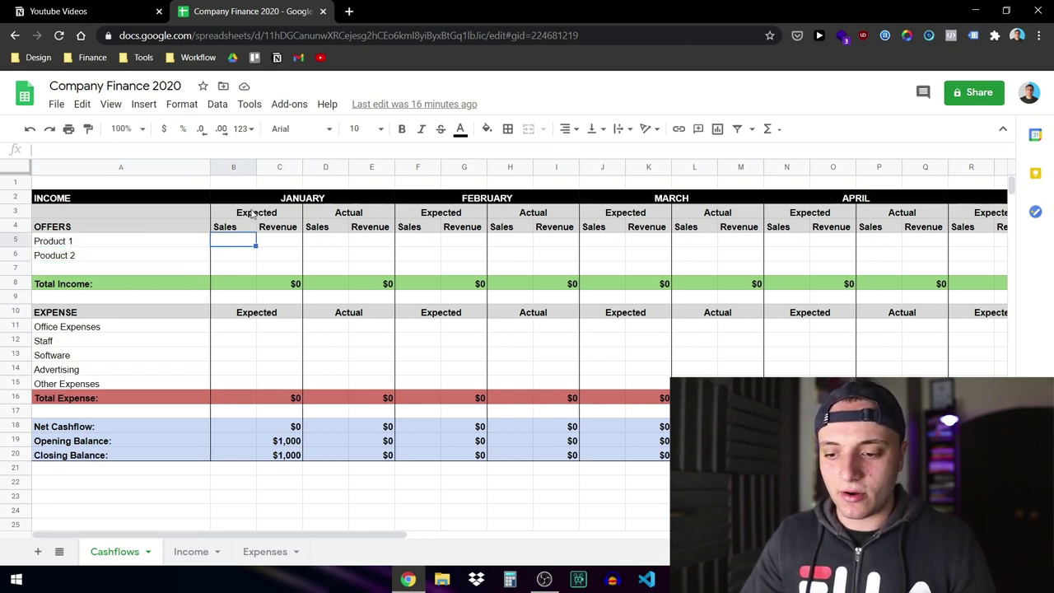
click(253, 214)
click(292, 200)
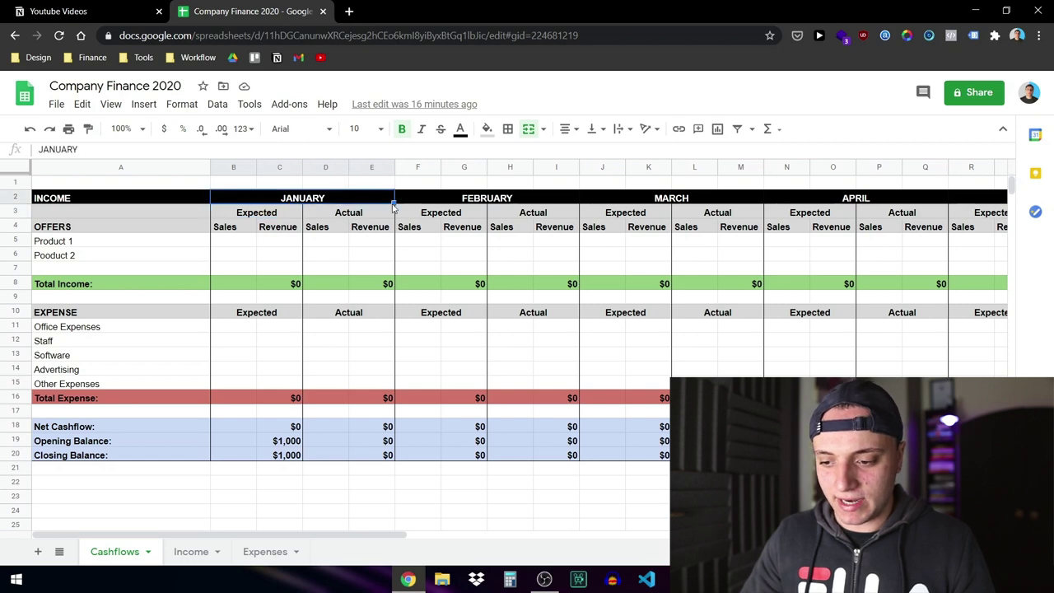
click(459, 200)
click(680, 184)
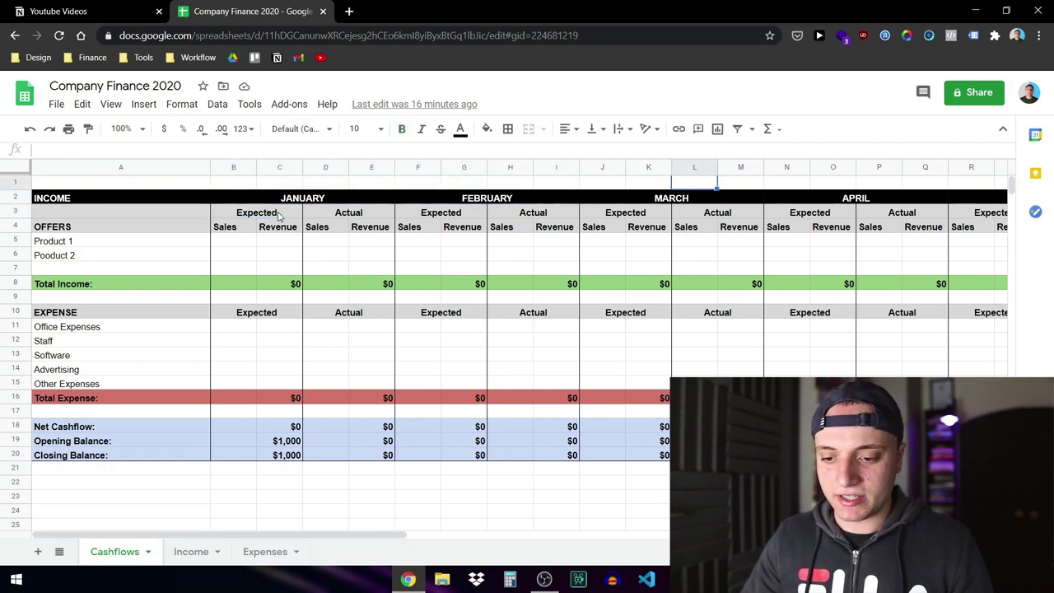
drag(260, 220, 279, 272)
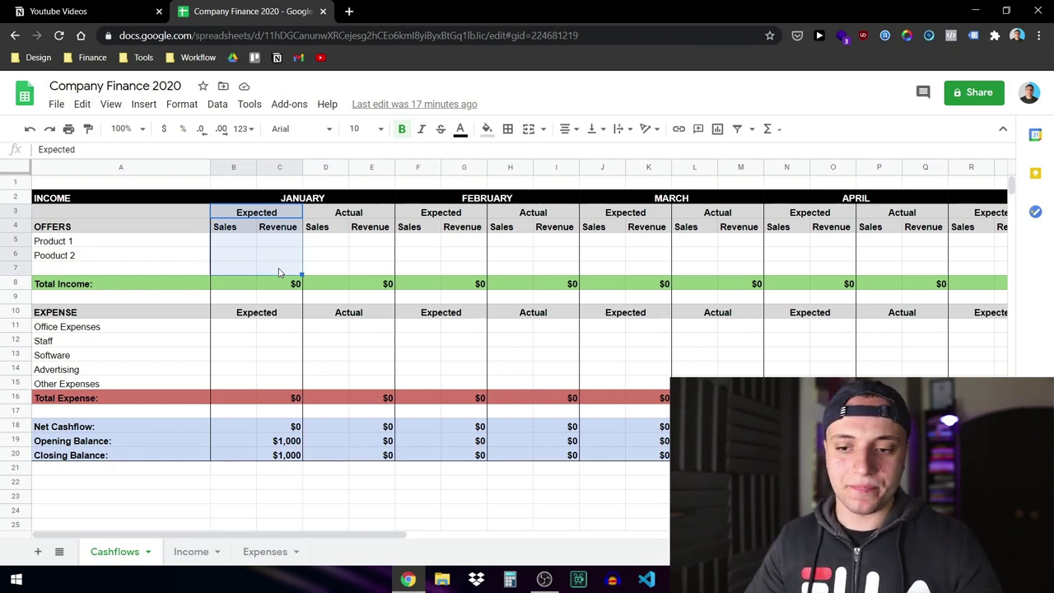
click(335, 217)
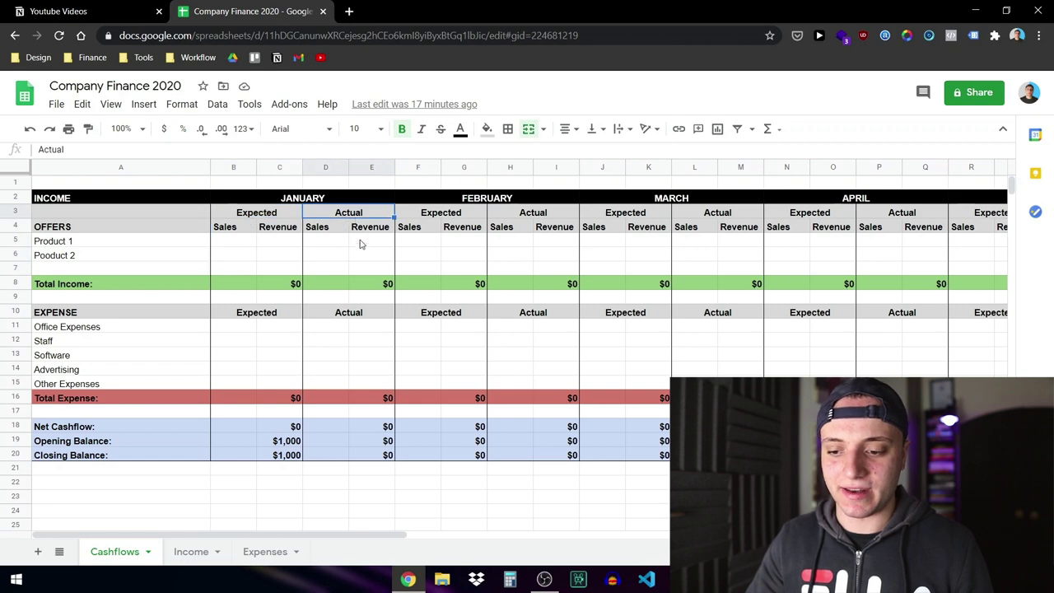
- Examine the Product 1 sales and revenue cells month by month from January through April
click(267, 243)
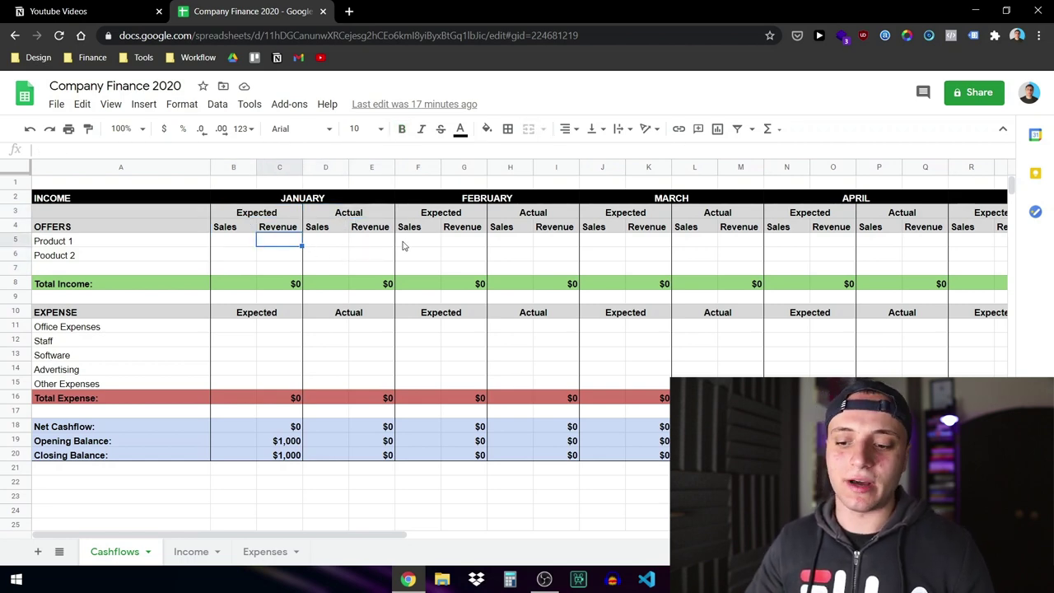
click(234, 242)
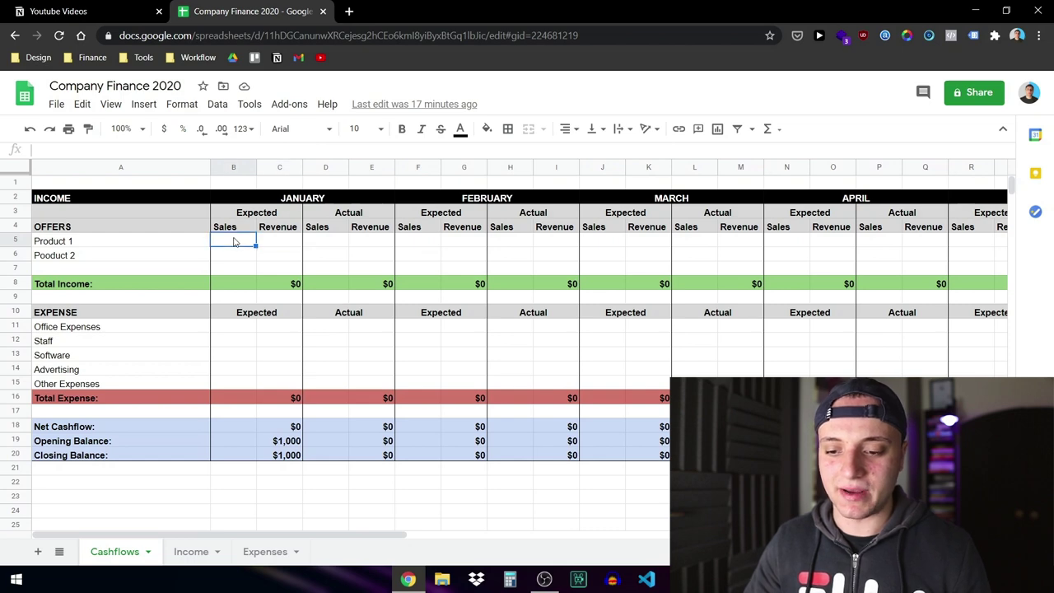
click(313, 243)
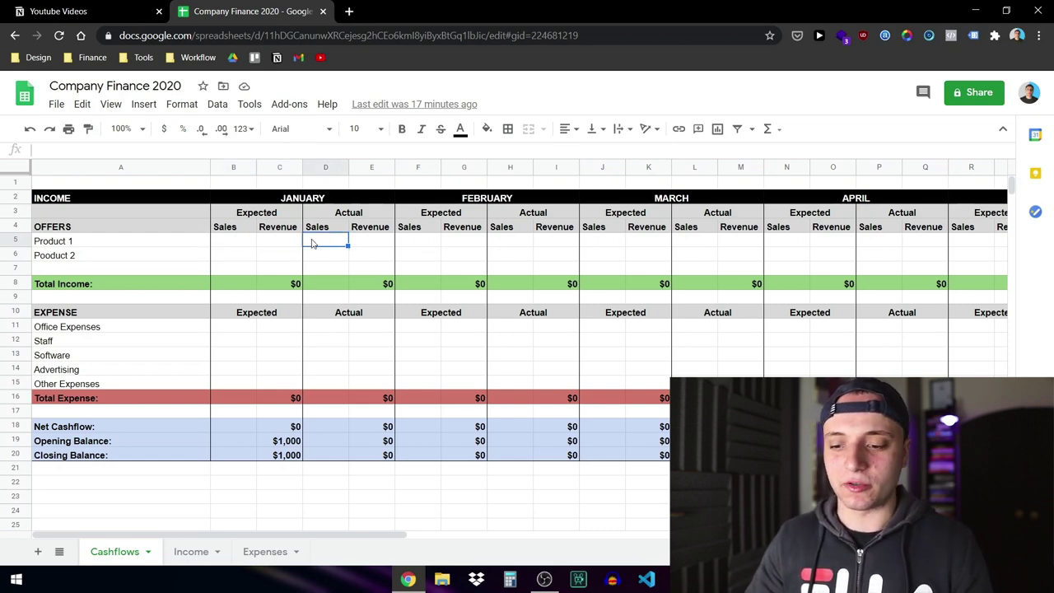
click(403, 243)
click(525, 244)
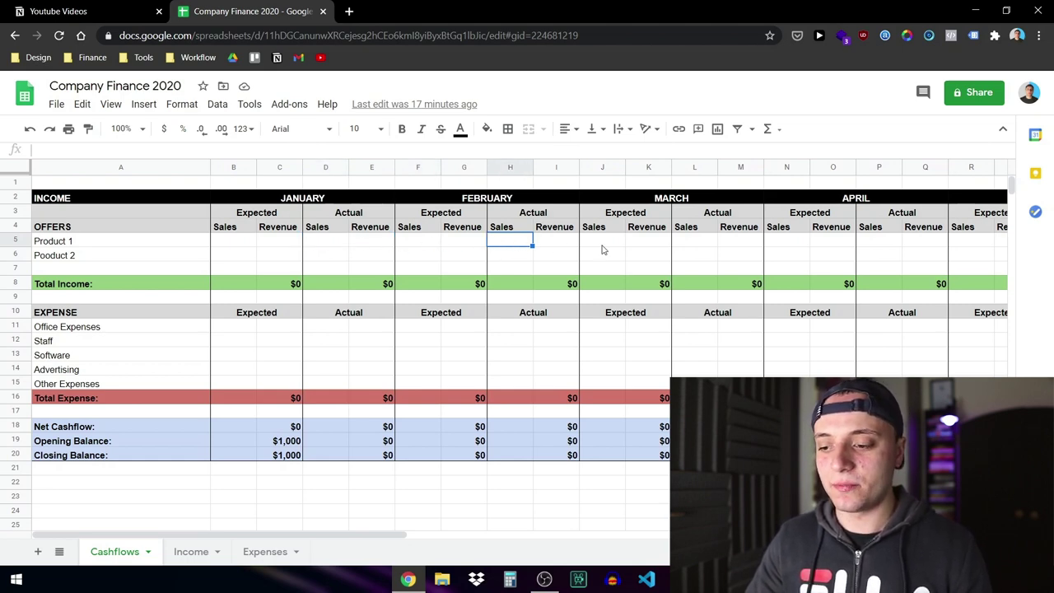
click(602, 250)
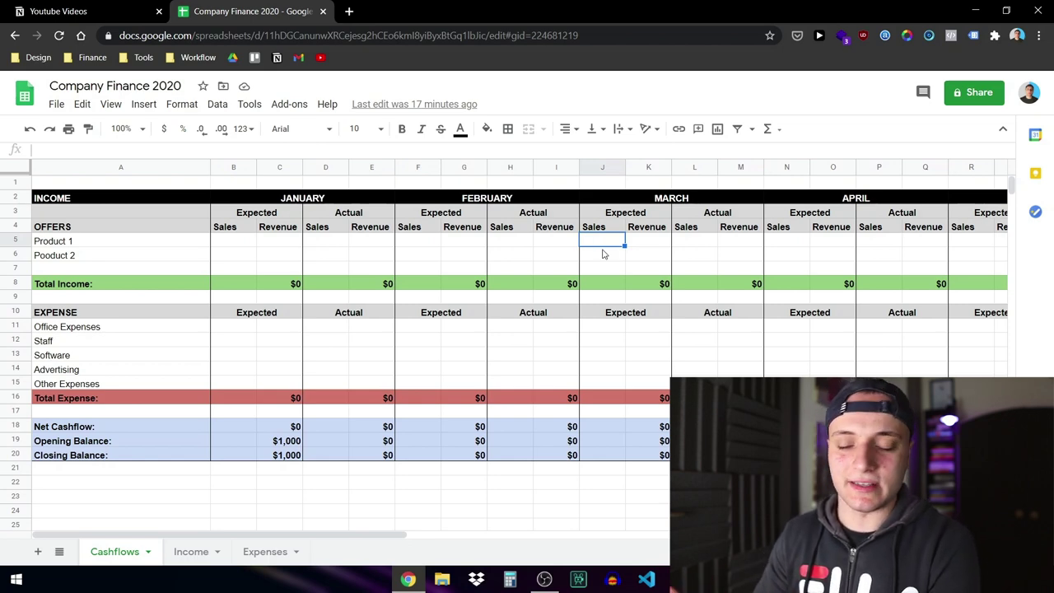
click(790, 244)
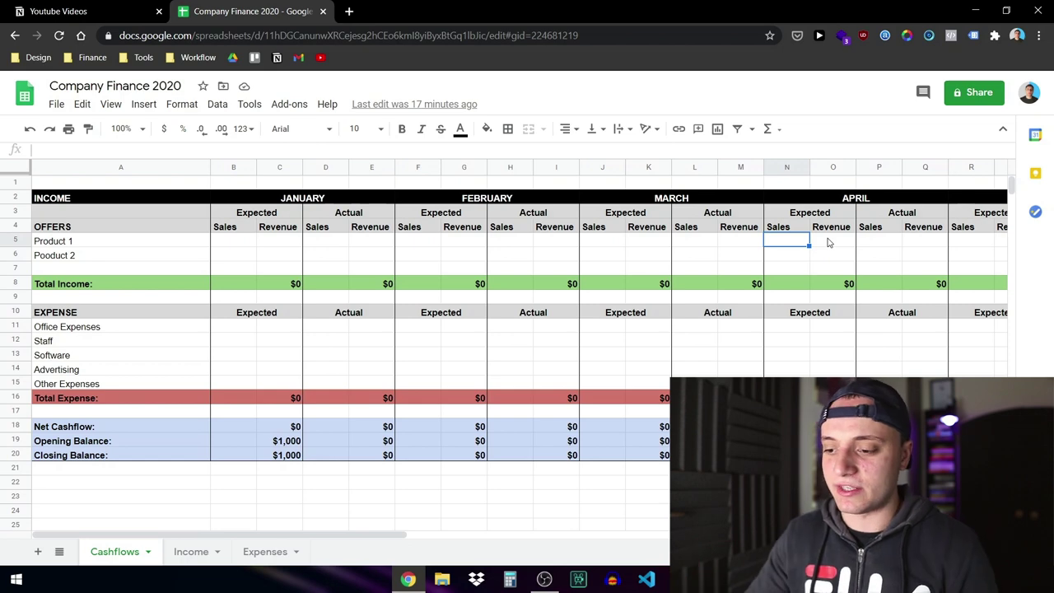
click(828, 243)
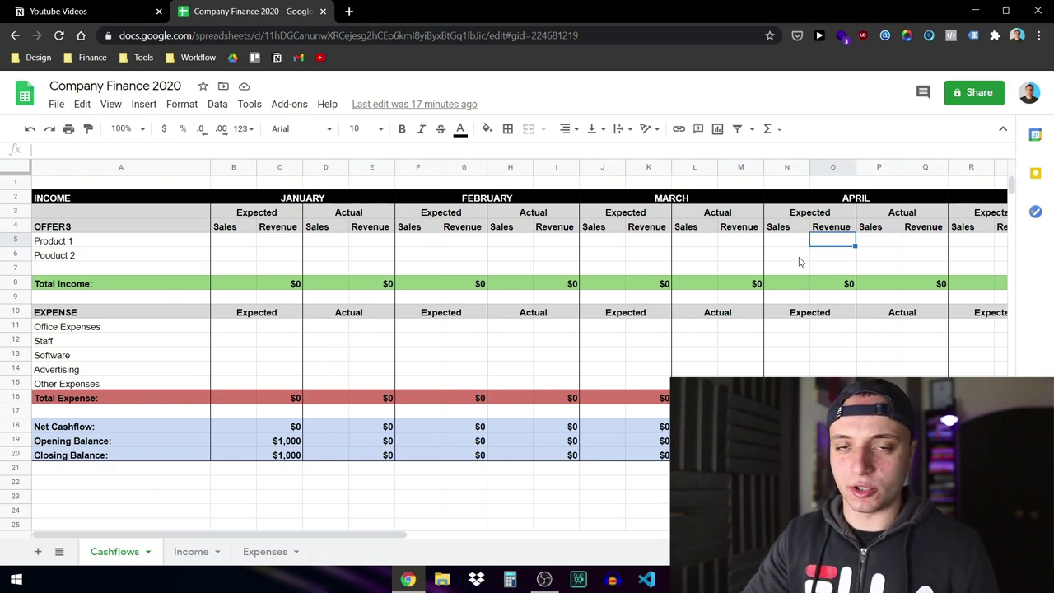
- Fill in Product 1's January Expected figures with 1000 sales and 30000 revenue
click(239, 242)
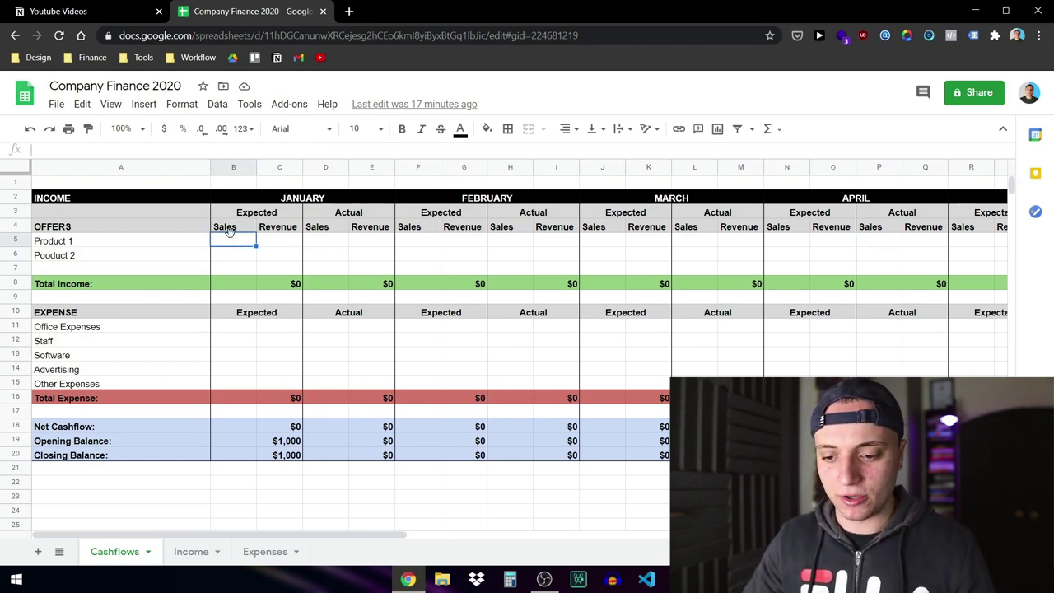
double_click(230, 240)
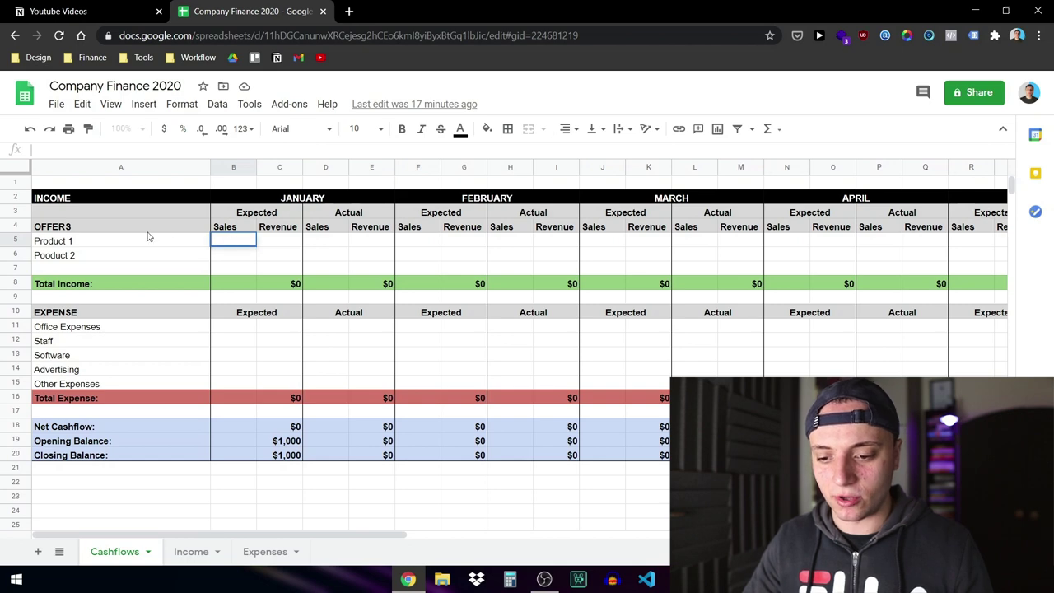
text(10)
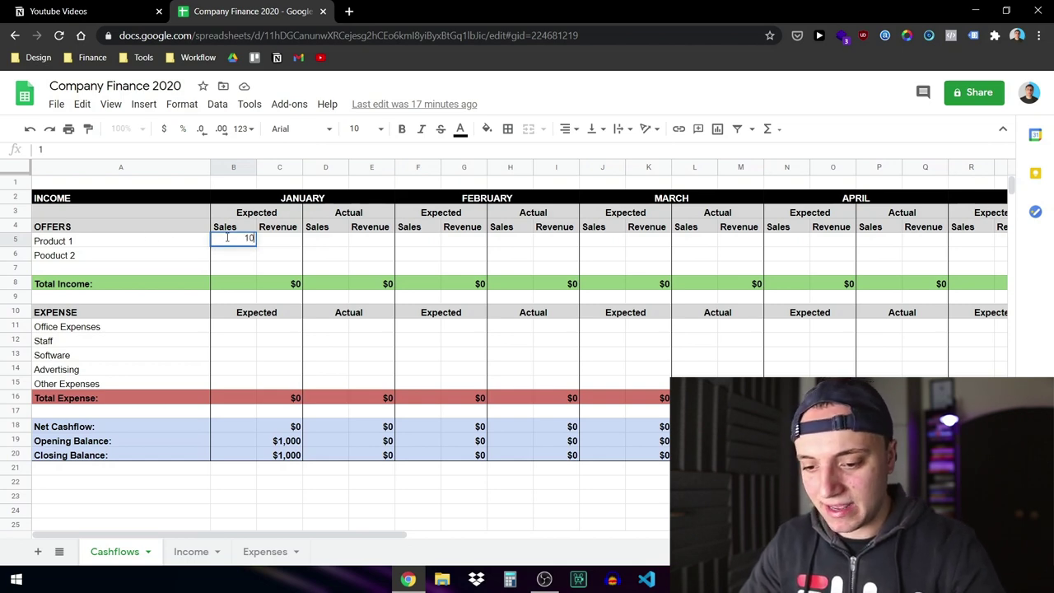
text(00)
click(277, 239)
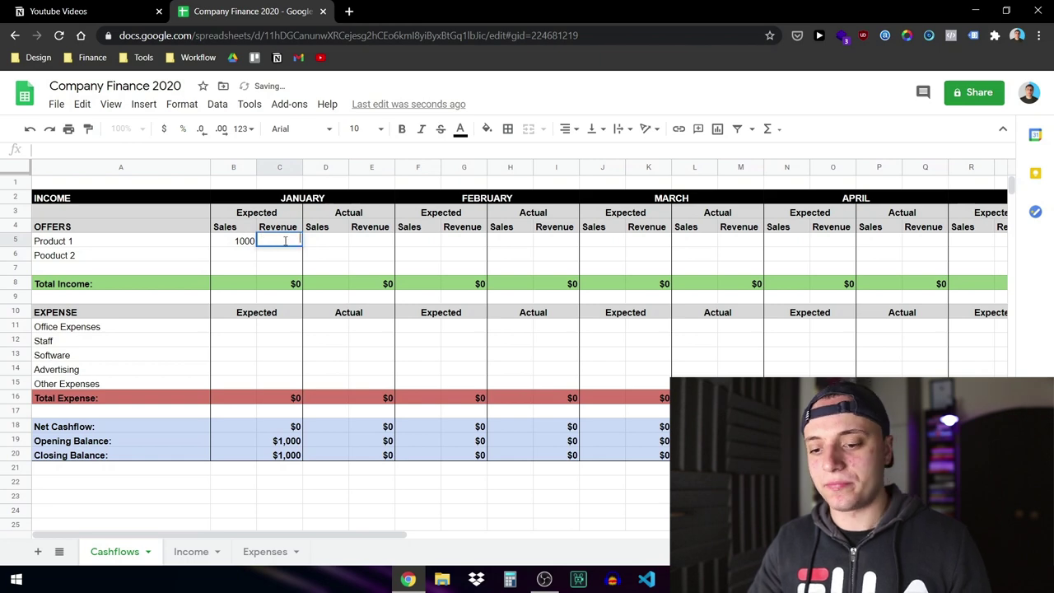
text(30000)
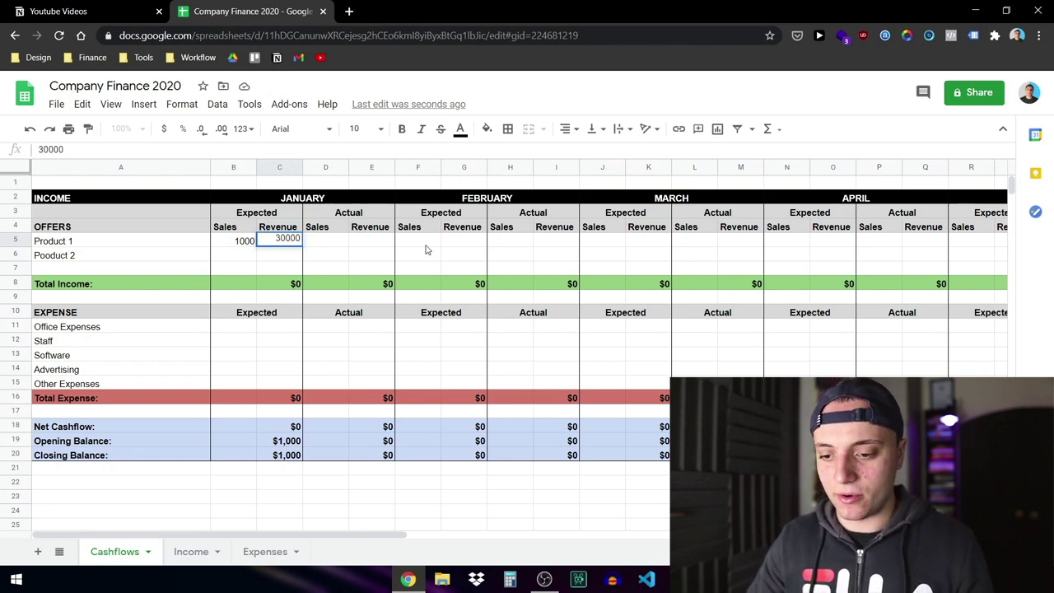
click(328, 245)
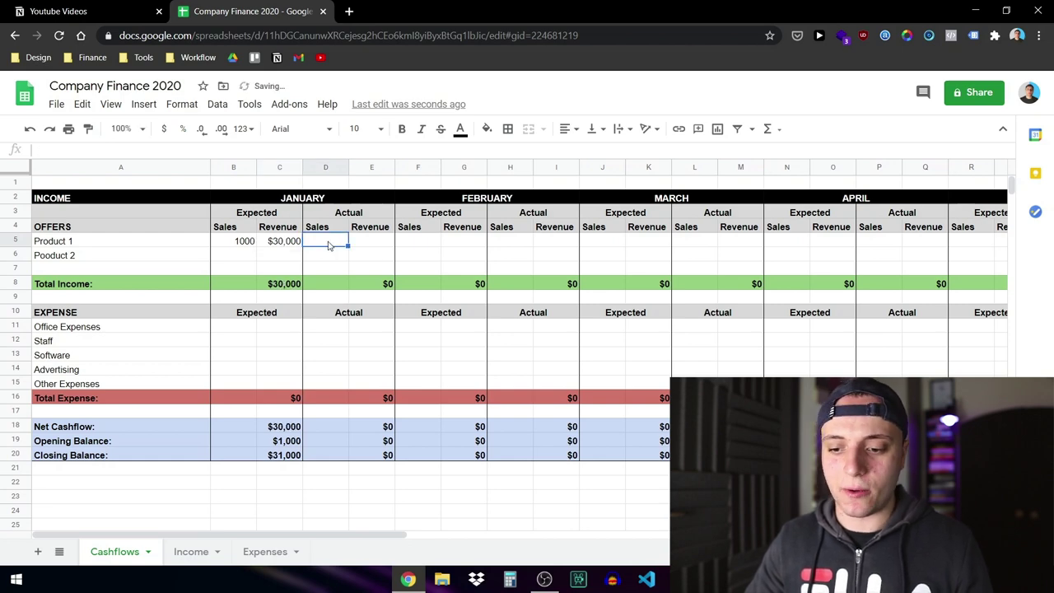
- Fill in Product 1's January Actual figures with 500 sales and 15000 revenue
double_click(329, 240)
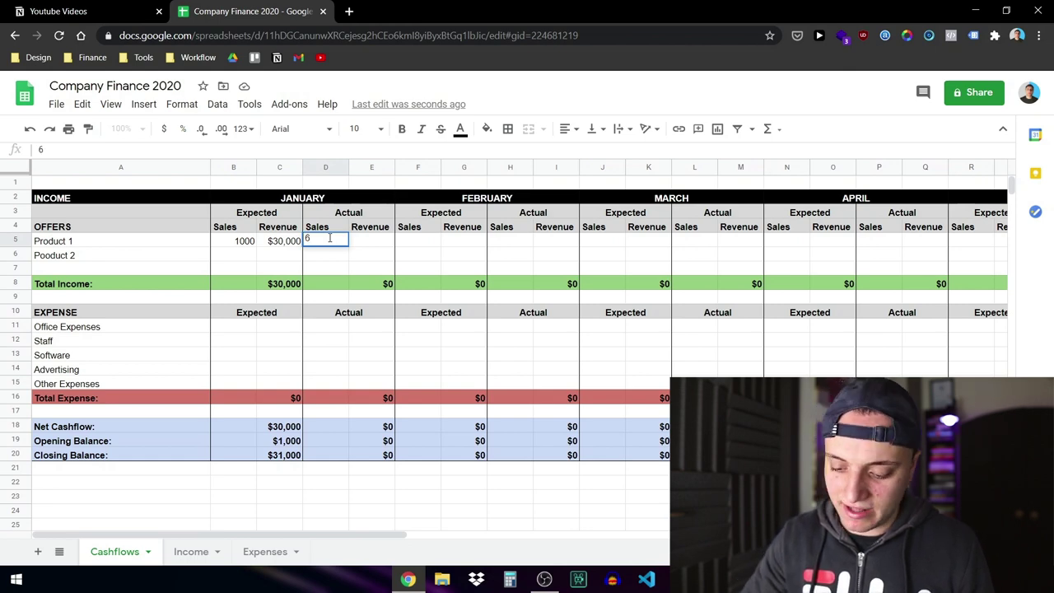
text(500)
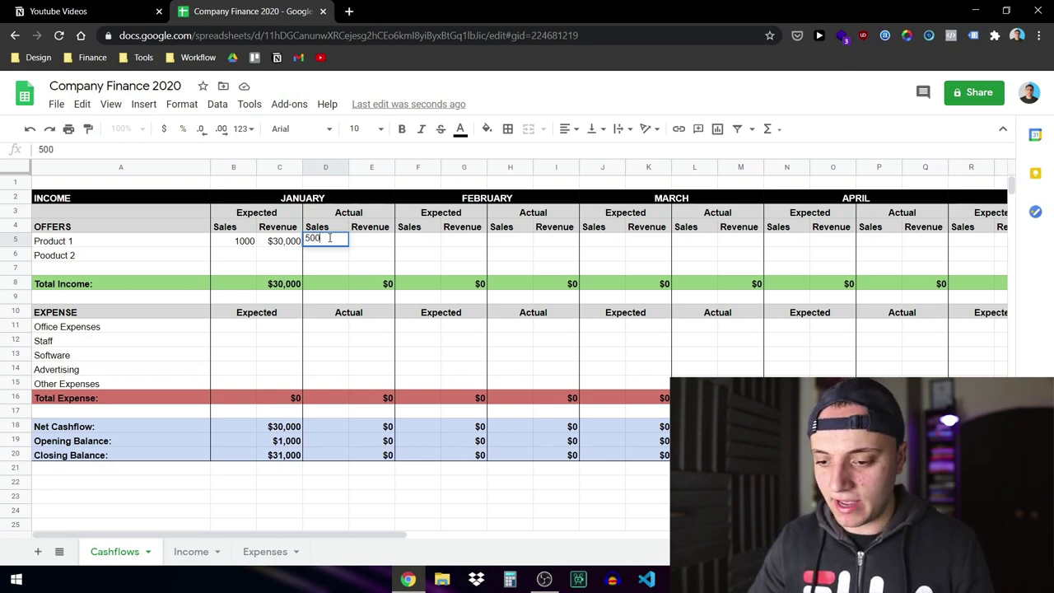
click(369, 240)
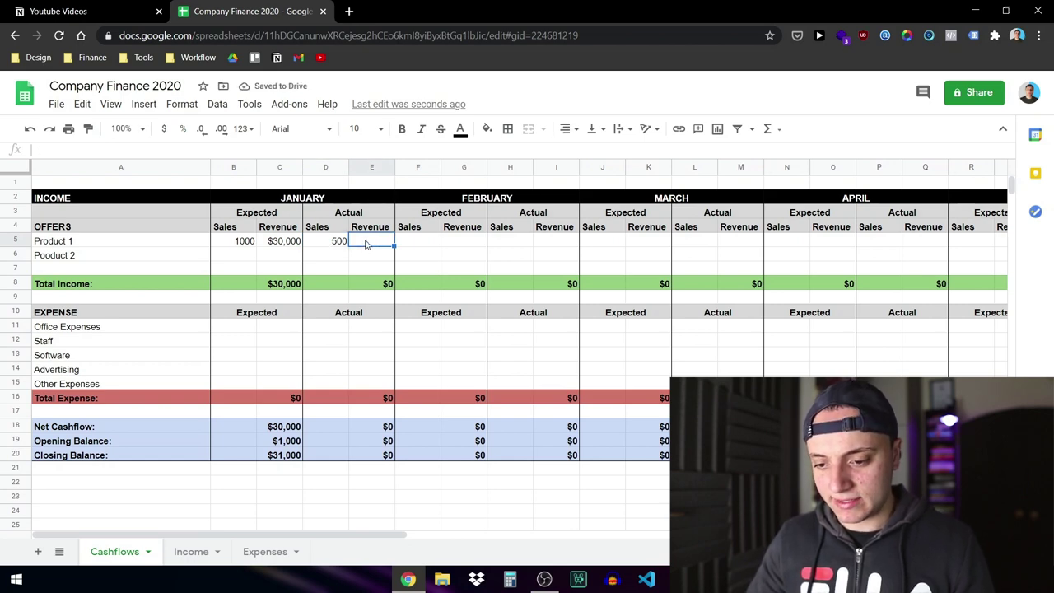
text(15)
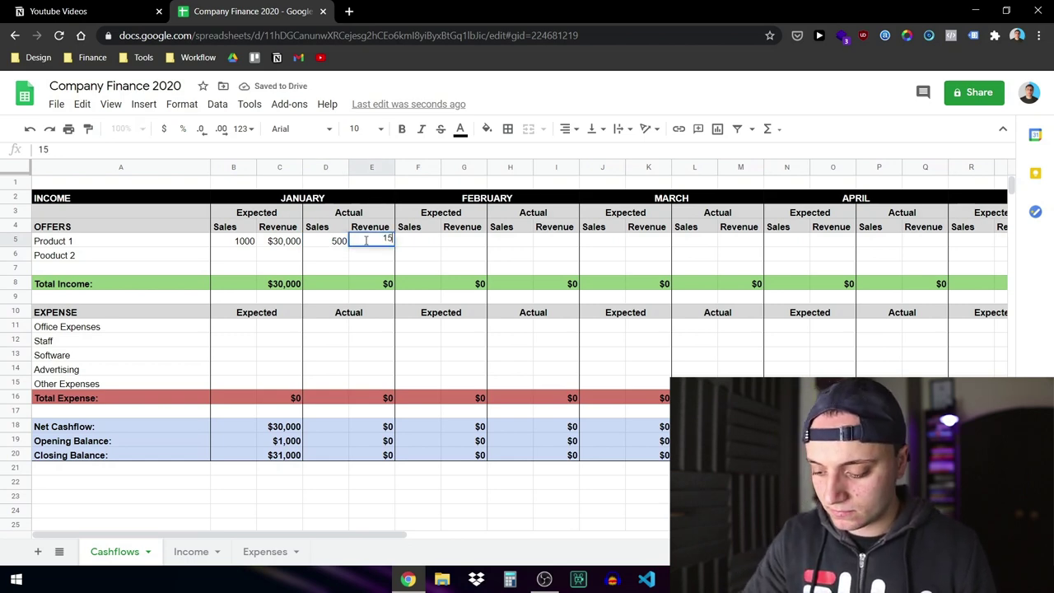
text(000)
key(Return)
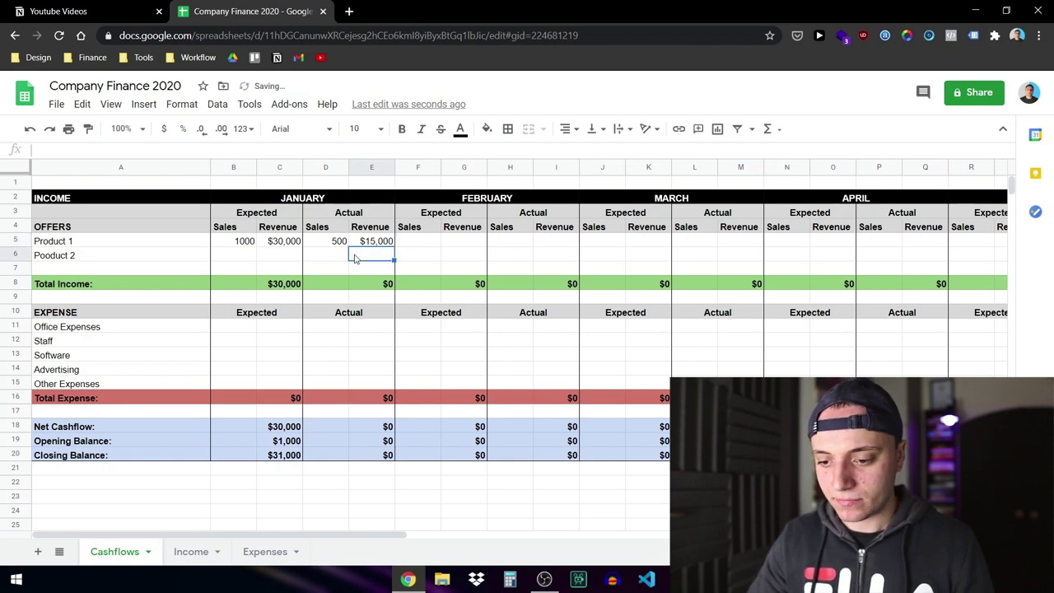
- Fill in the January Expected figures for Pooduct 2 with 200 sales and 4000 revenue
double_click(247, 255)
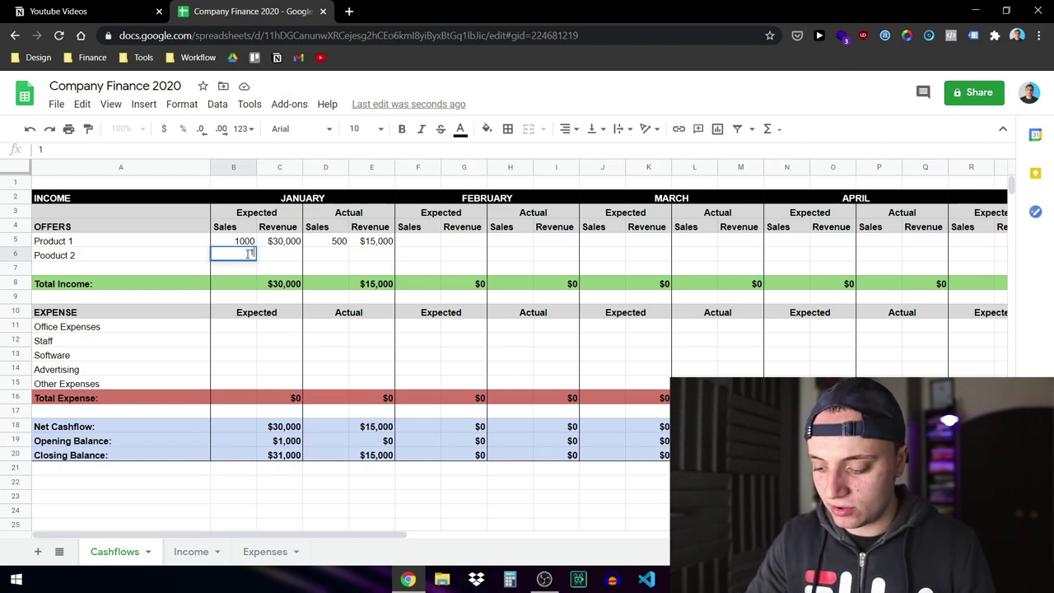
text(00)
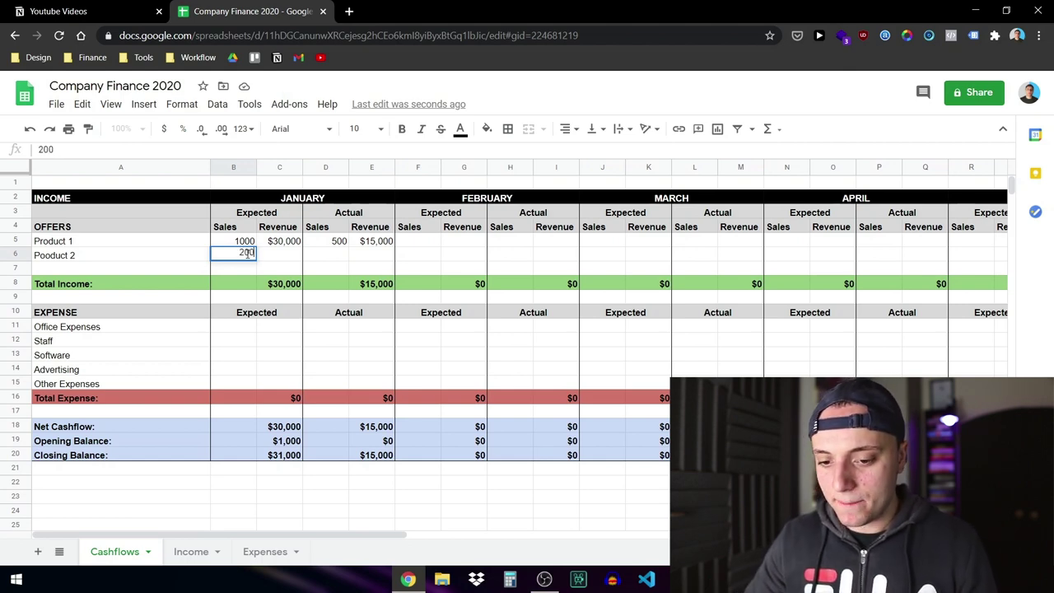
click(280, 252)
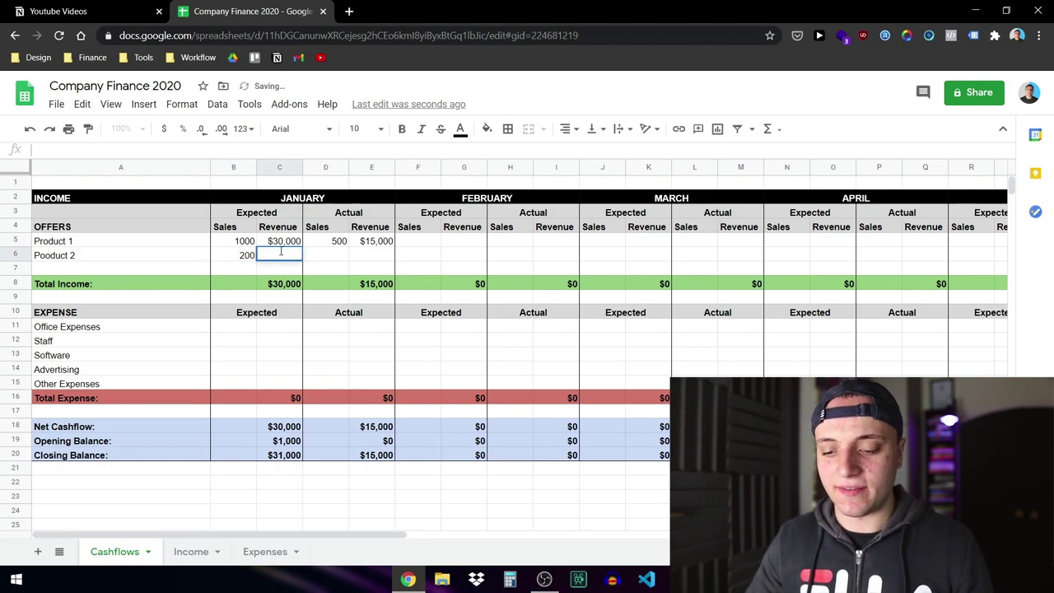
text(4000)
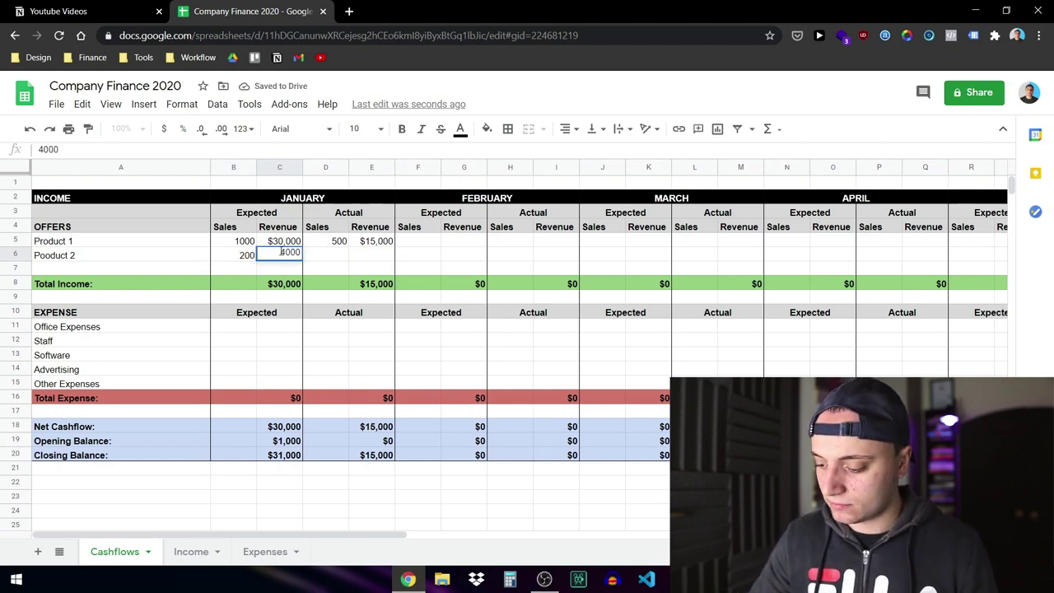
click(341, 258)
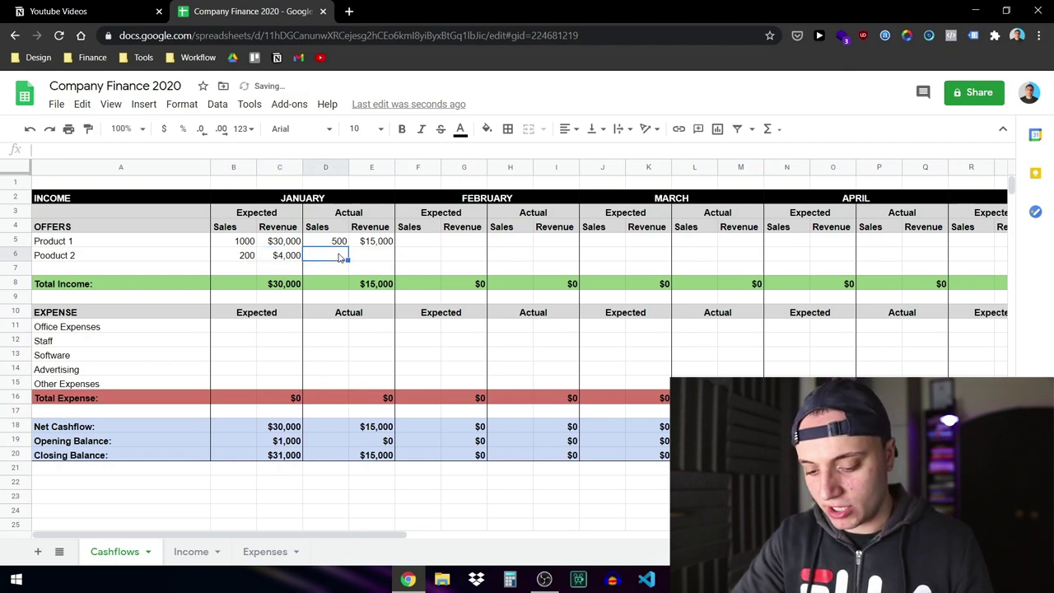
- Fill in the January Actual figures for Pooduct 2 with 100 sales and 2000 revenue
text(1)
text(10)
key(BackSpace)
key(BackSpace)
text(00)
click(376, 261)
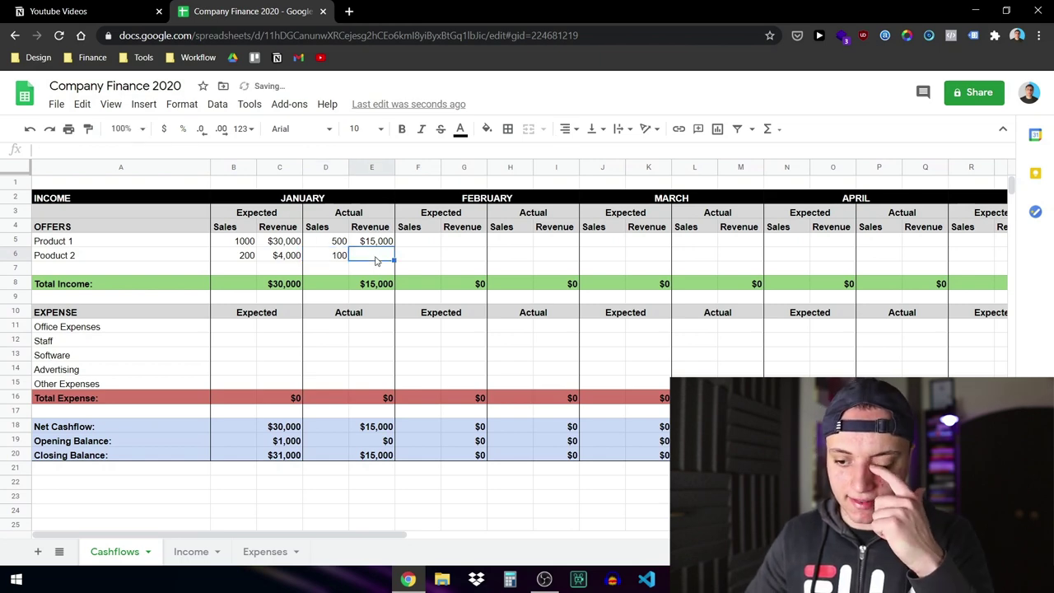
double_click(376, 258)
text(2000)
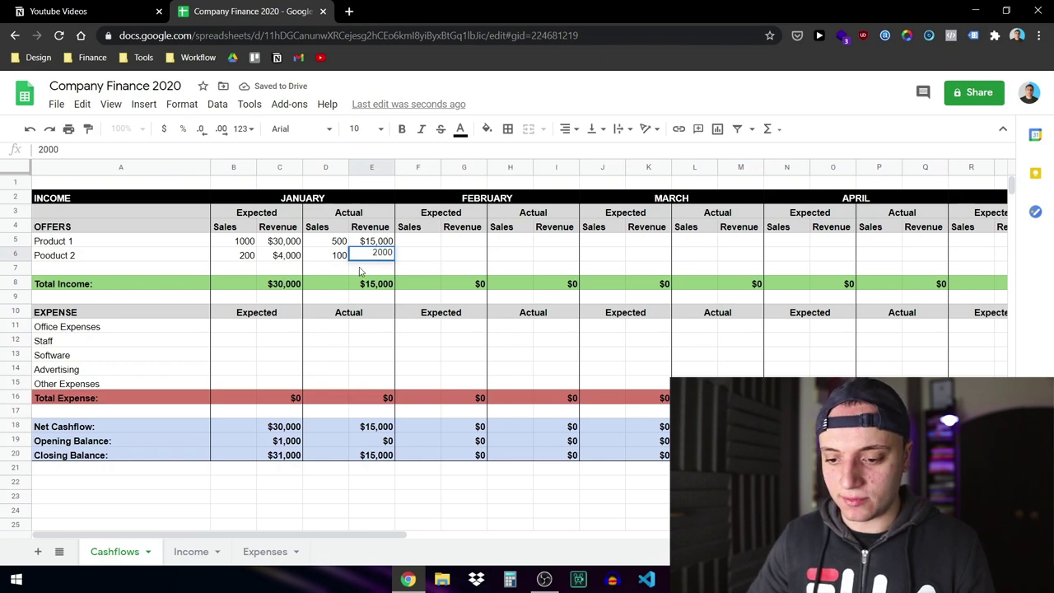
- Extend January's Expected and Actual Total Income formulas to include Pooduct 2's revenue, using =SUM(E5+E6) for Actual
click(295, 289)
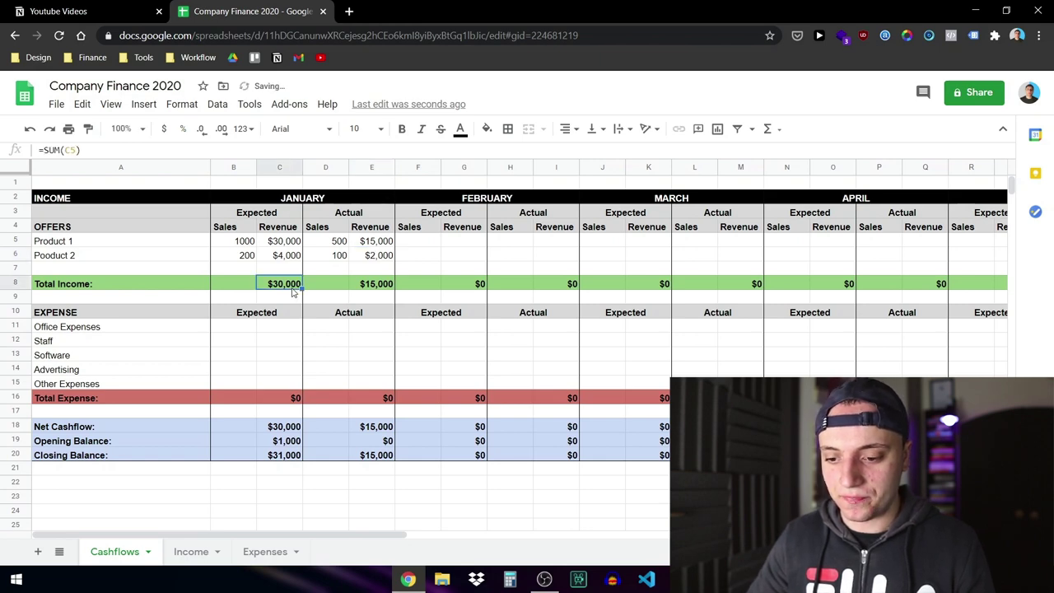
click(374, 287)
click(280, 298)
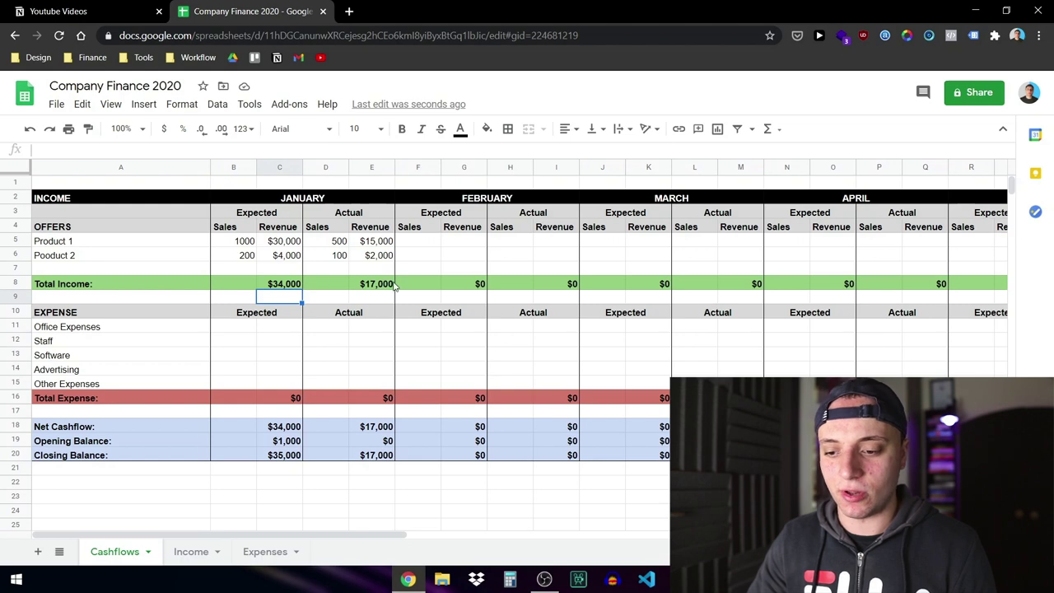
- Enter January Office Expenses of 2000 under Expected and 2500 under Actual
click(279, 330)
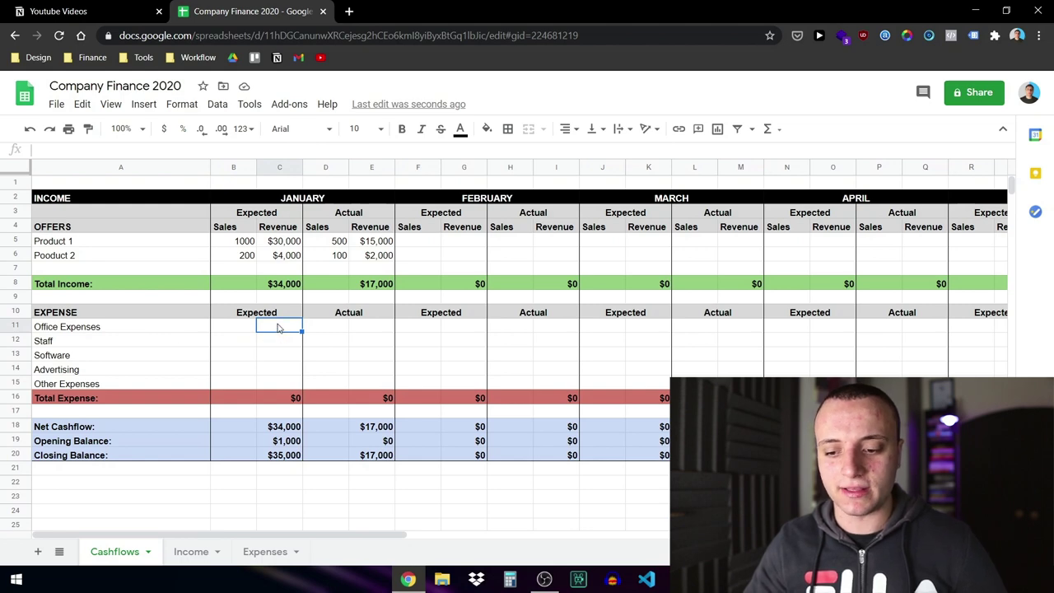
double_click(279, 326)
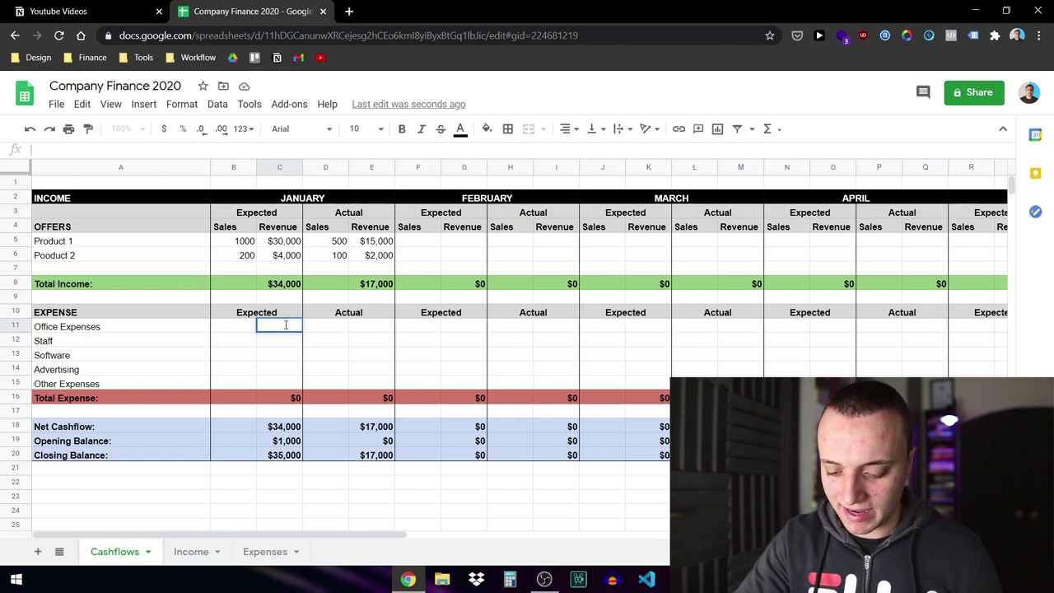
text(000)
click(373, 326)
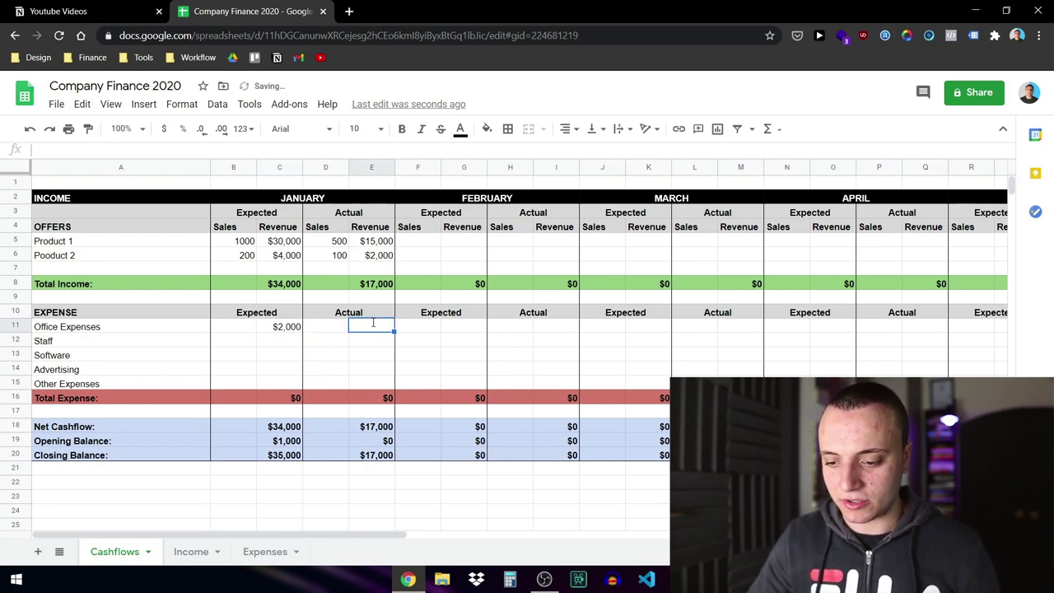
text(25000)
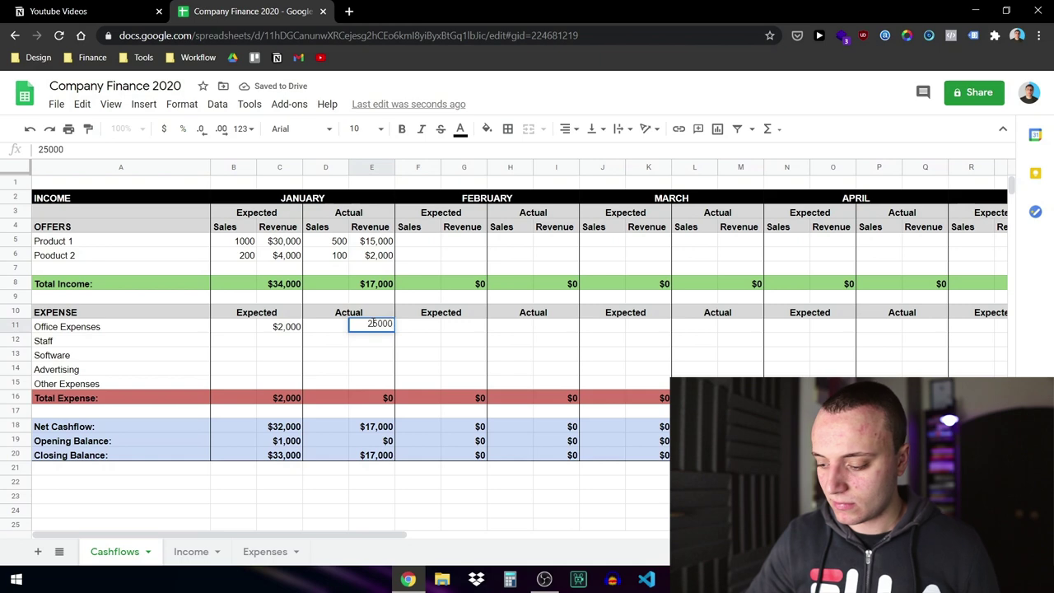
key(BackSpace)
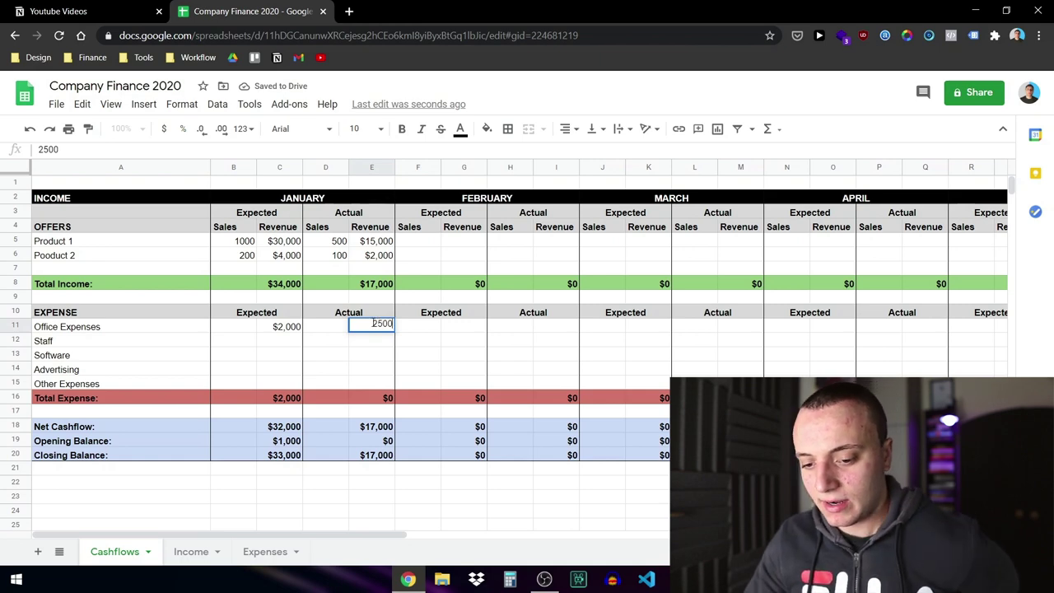
- Enter January Staff expenses of 1000 under both Expected and Actual
click(283, 338)
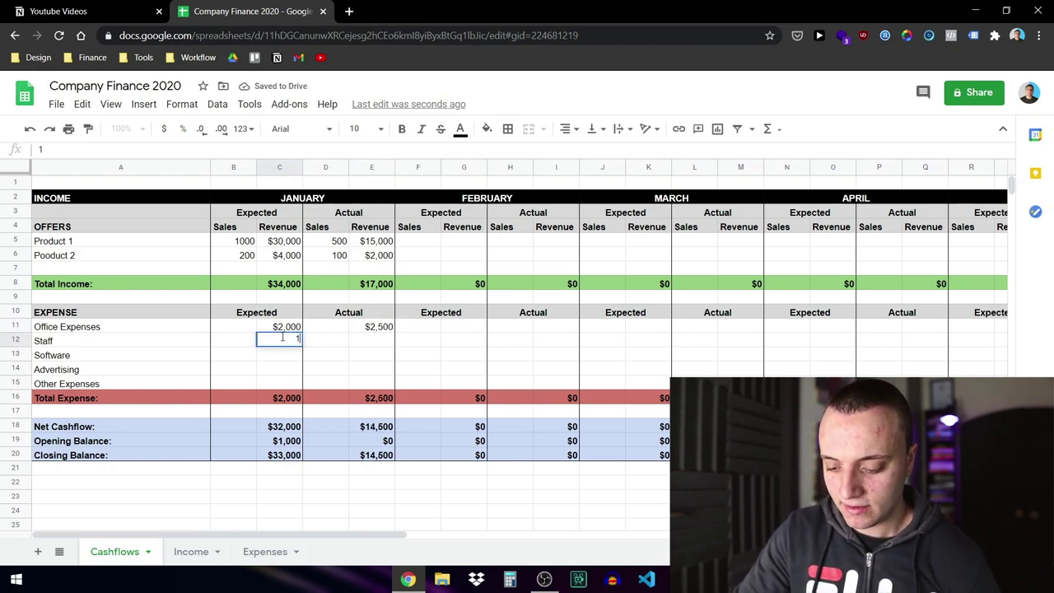
text(1000)
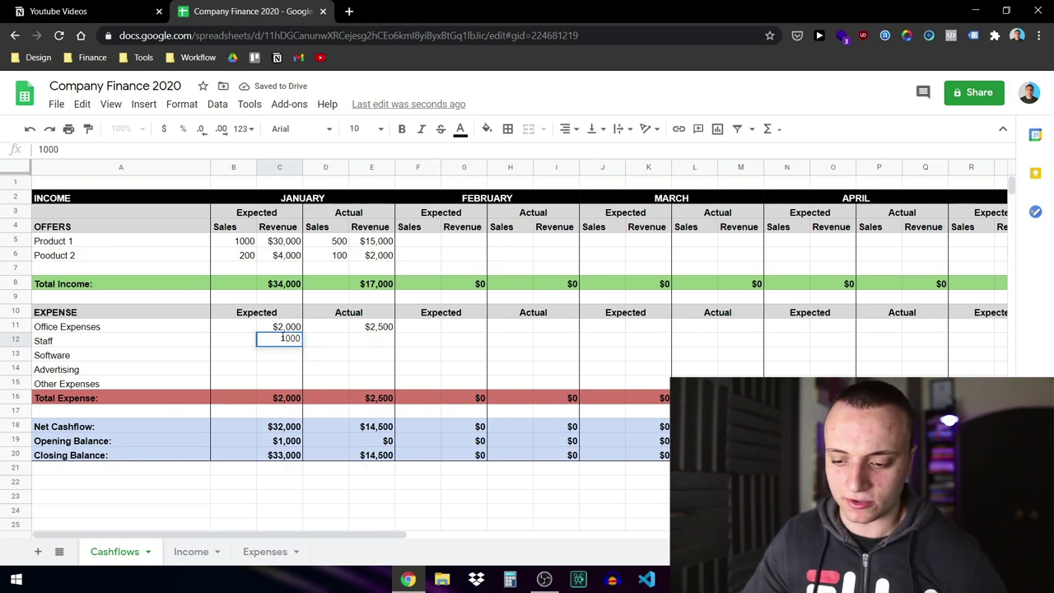
click(377, 341)
text(1)
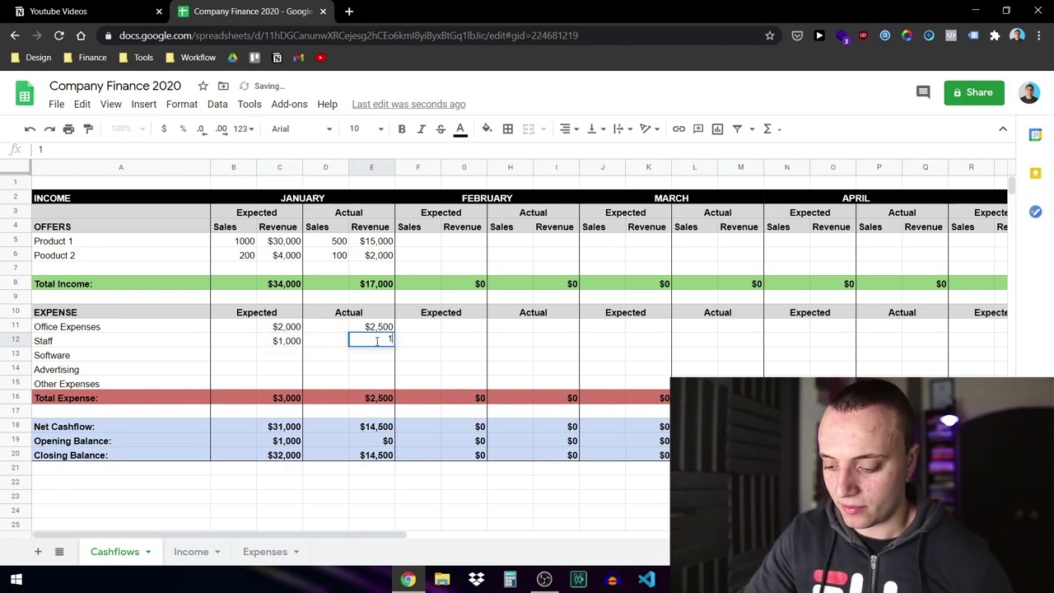
text(,000)
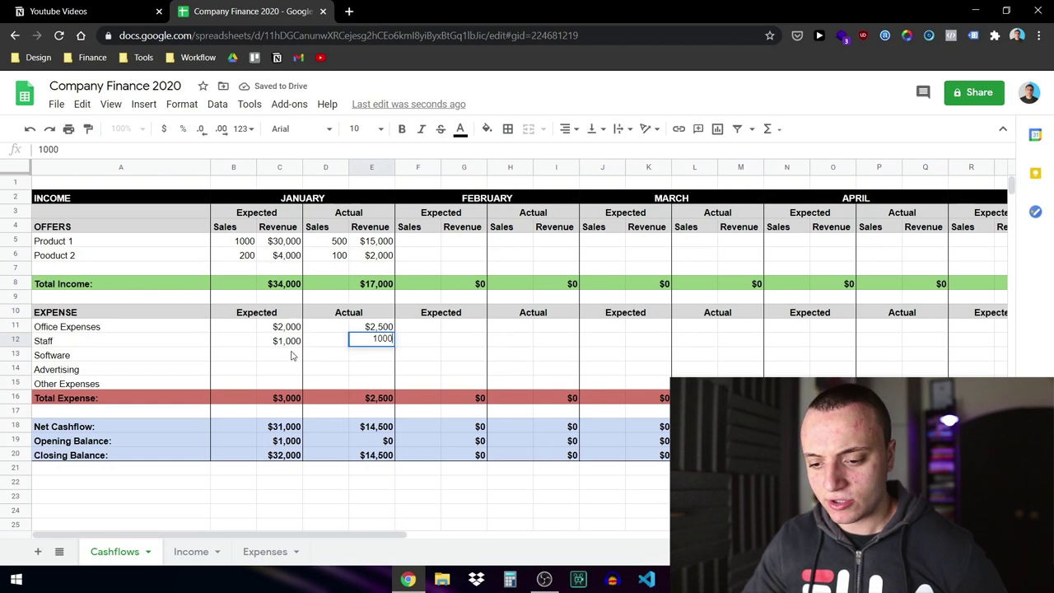
- Enter January Software expenses of 300 under Expected and 350 under Actual
click(291, 355)
double_click(291, 354)
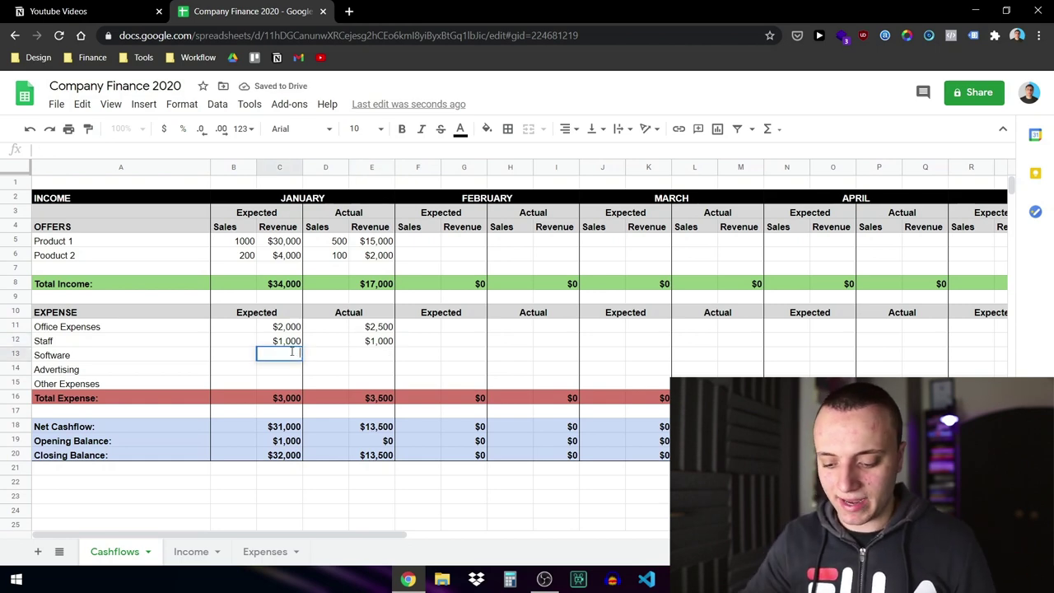
text(300)
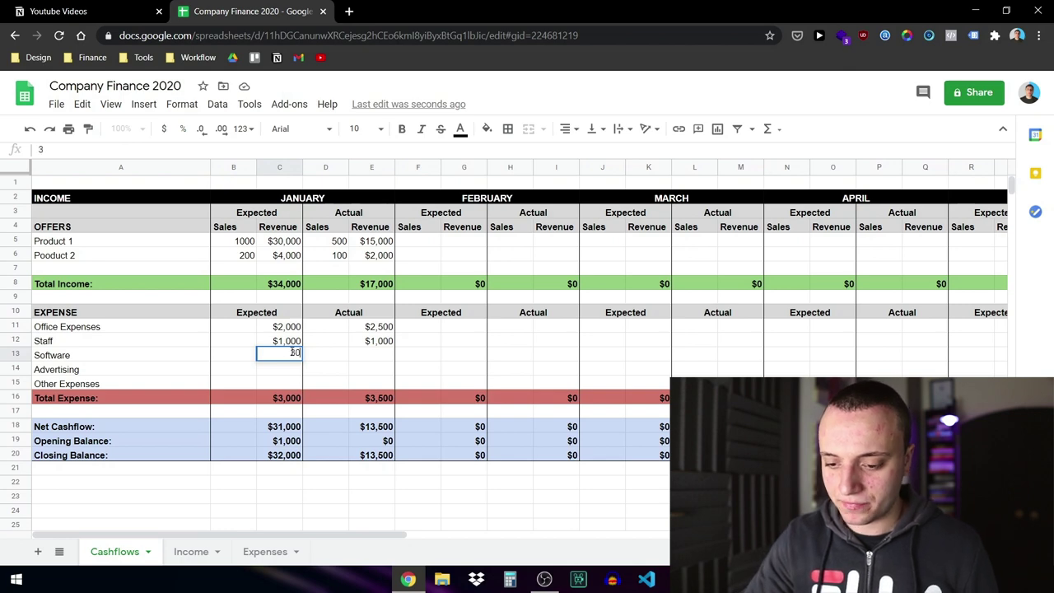
click(363, 356)
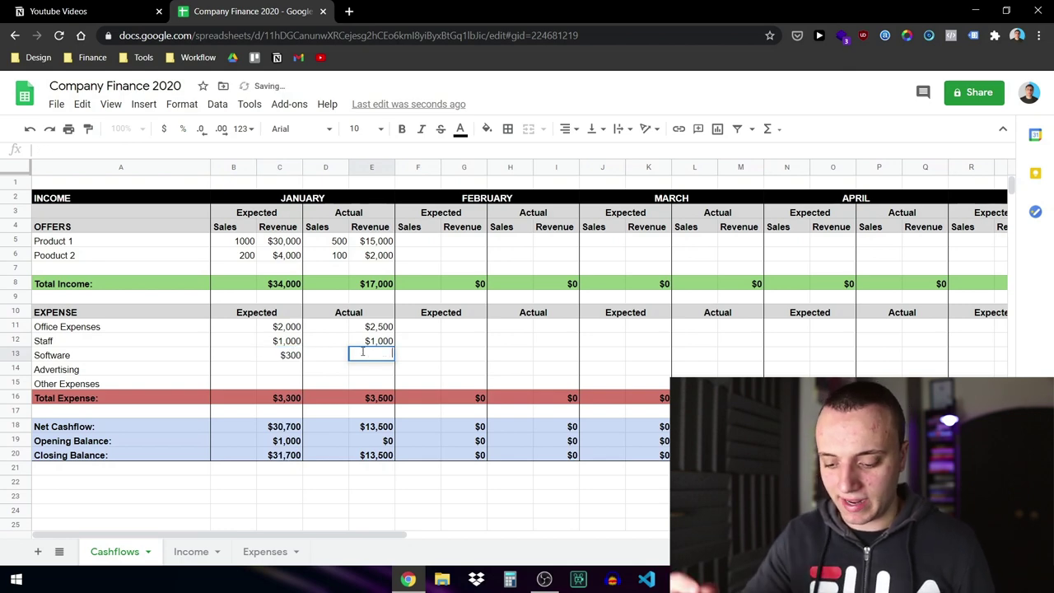
text(350)
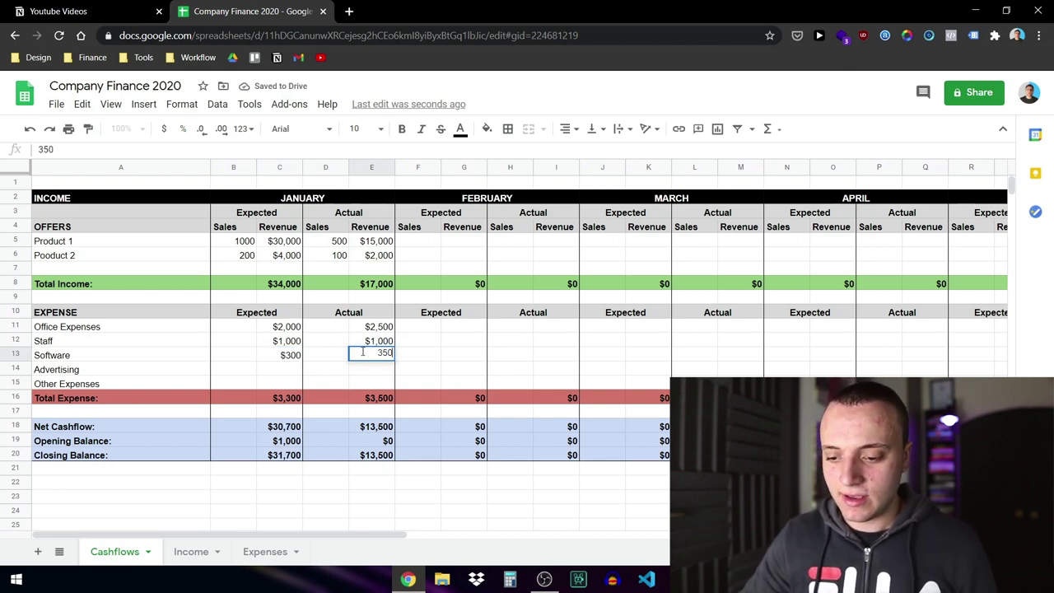
- Enter January Advertising expenses of 2000 under Expected and 2500 under Actual
click(289, 368)
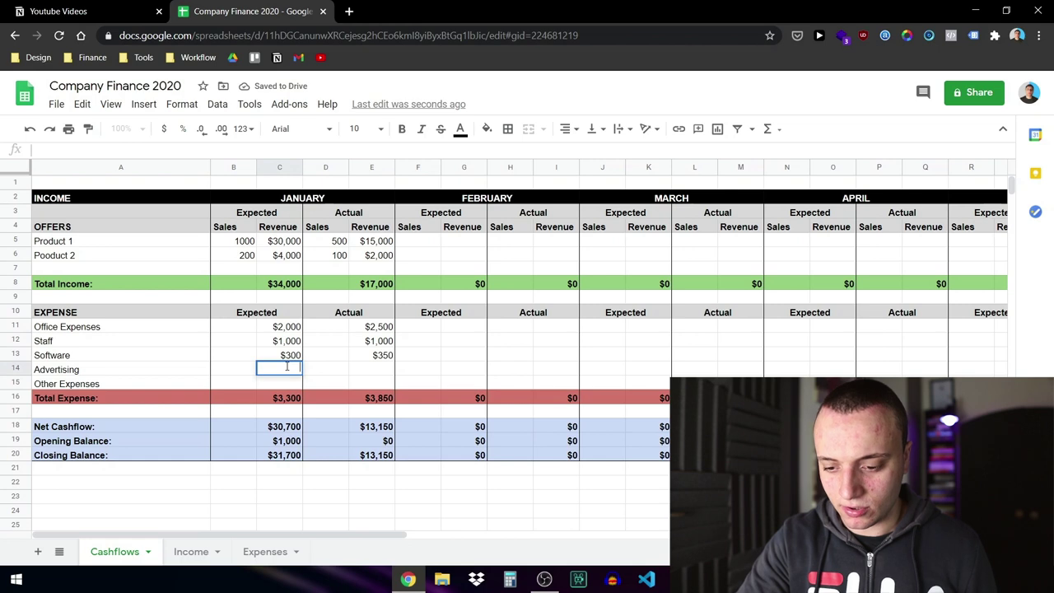
text(2000)
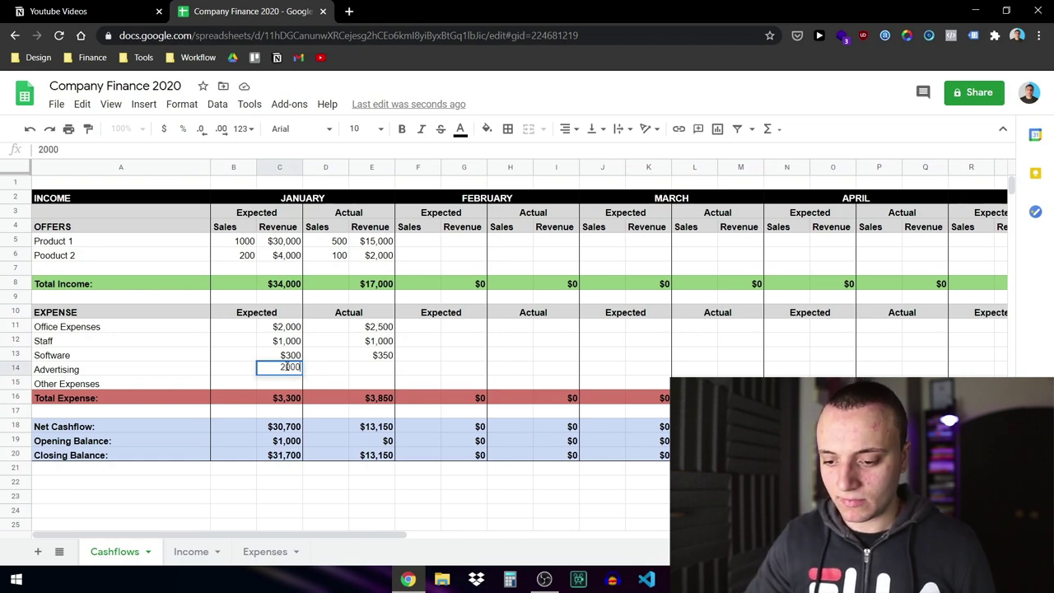
click(388, 369)
text(2500)
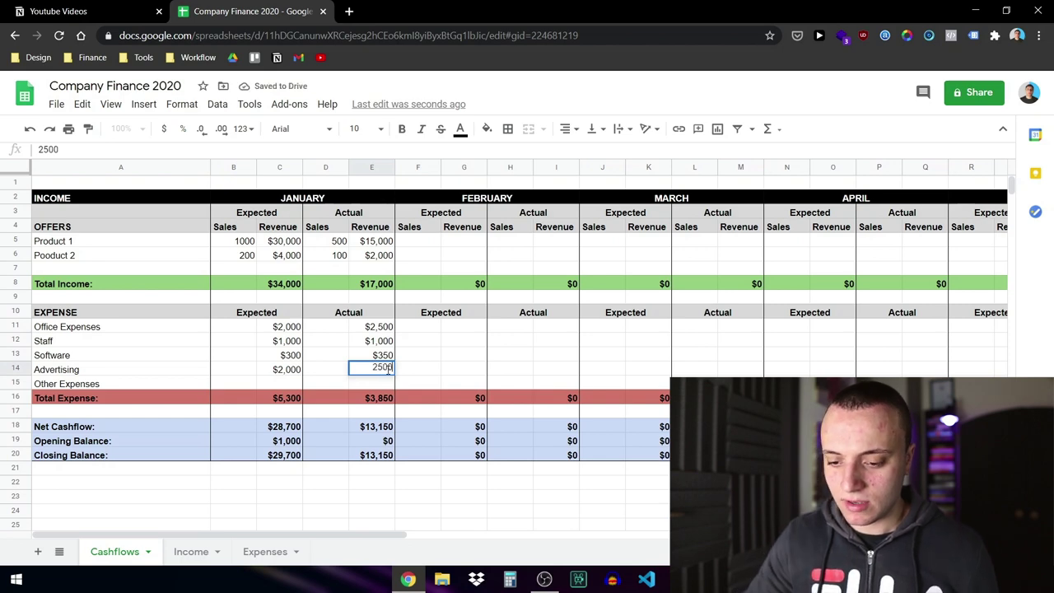
click(290, 387)
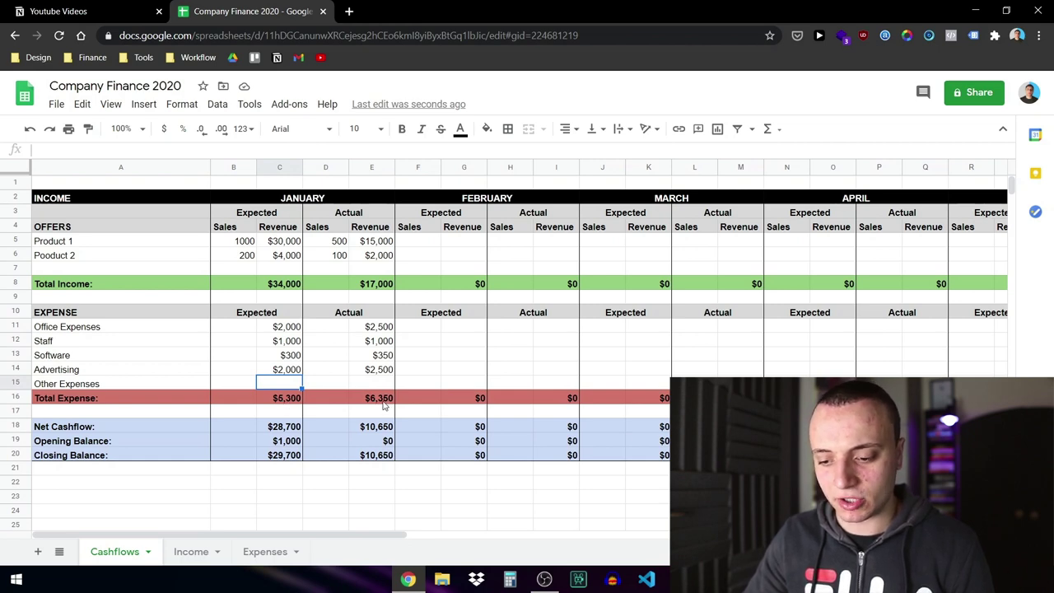
- Examine January's net cashflow, total income, opening and closing balances, and how the closing balance relates to February's opening balance
click(288, 428)
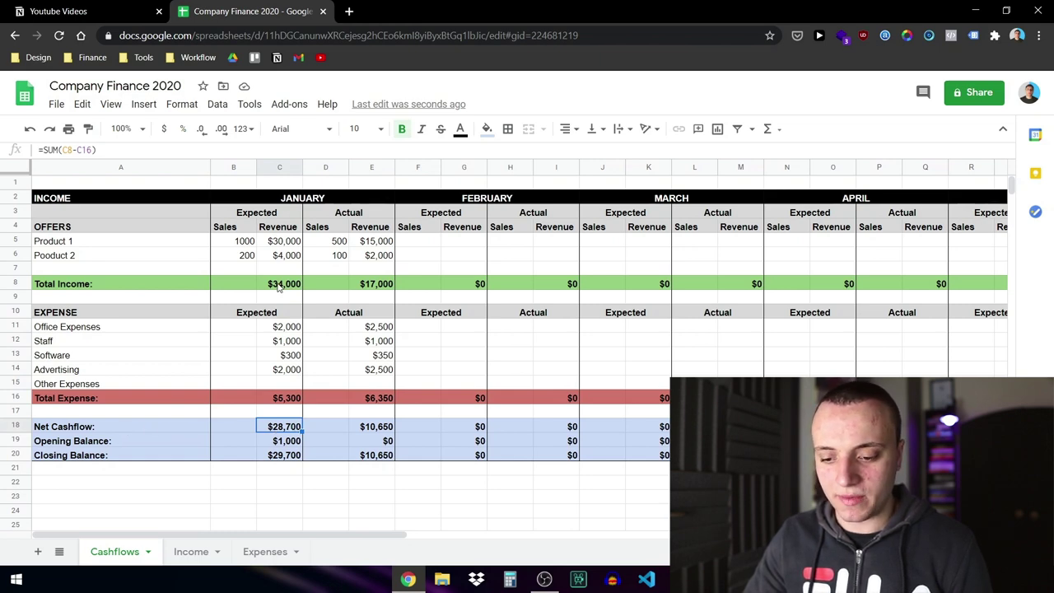
click(393, 284)
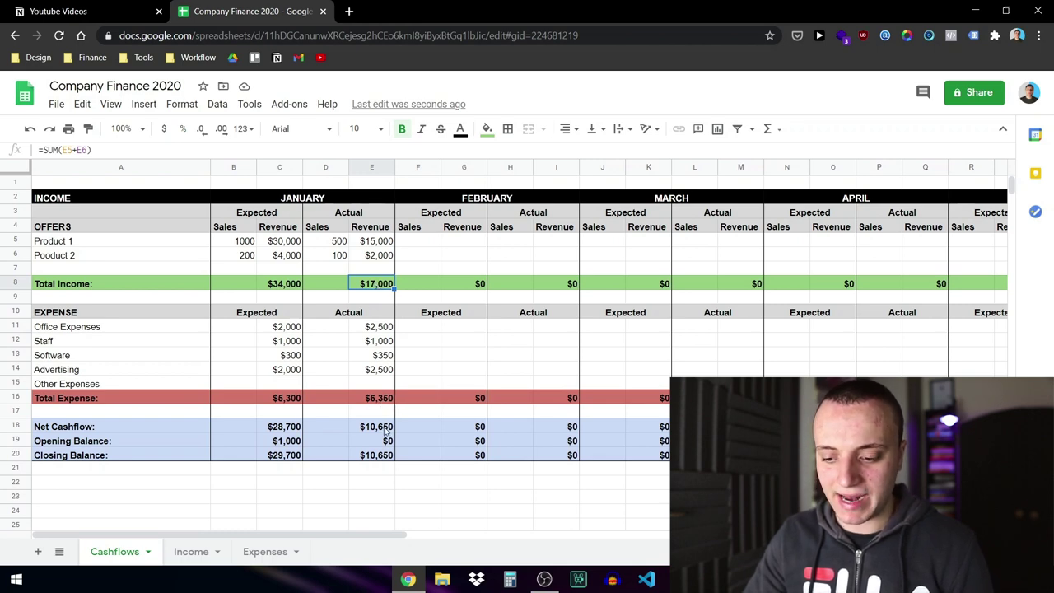
double_click(384, 441)
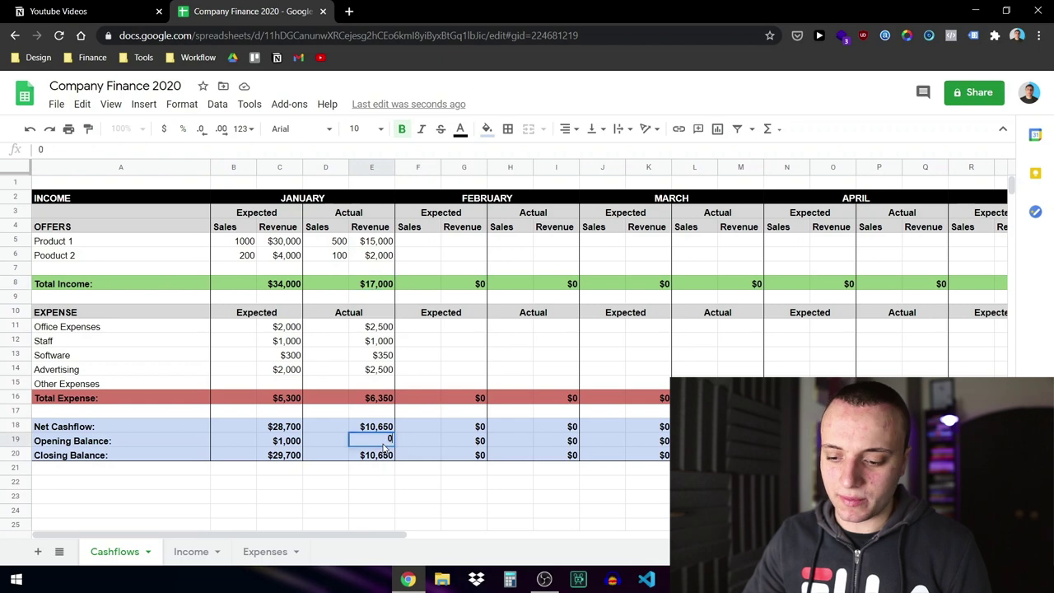
click(378, 460)
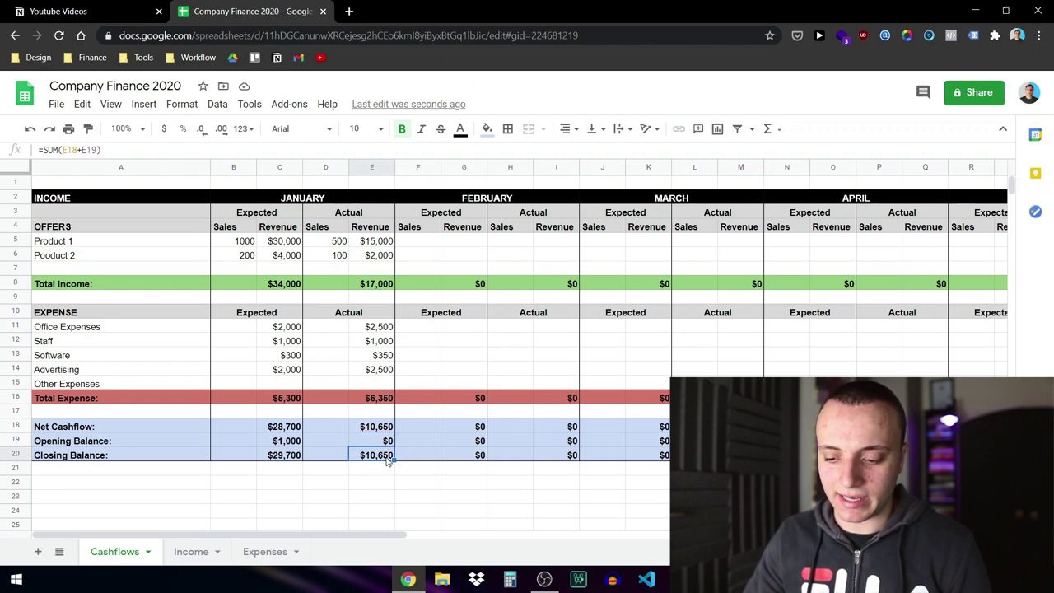
click(468, 445)
double_click(468, 445)
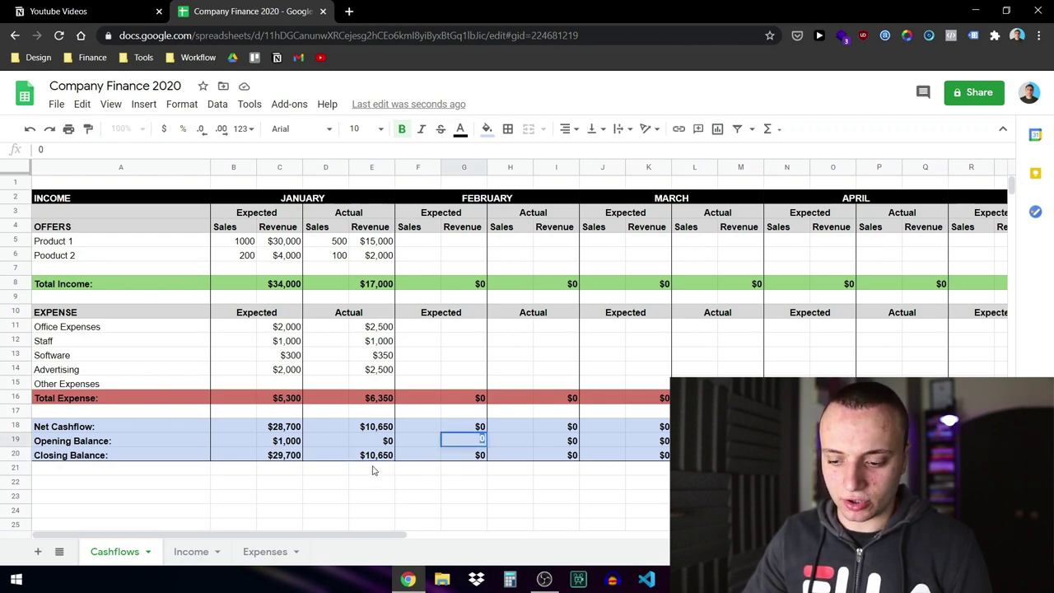
click(477, 458)
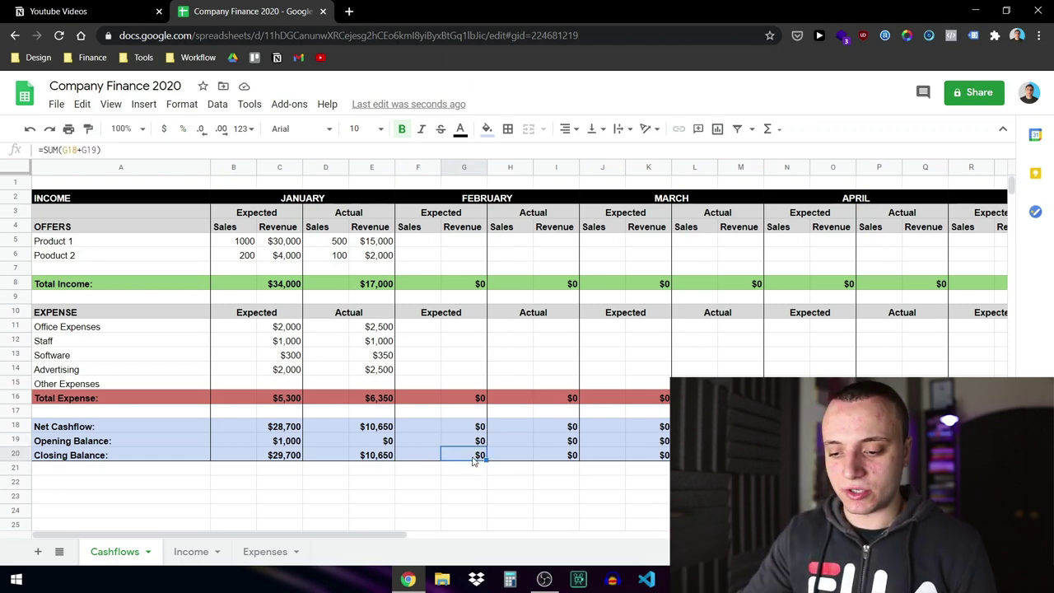
click(387, 458)
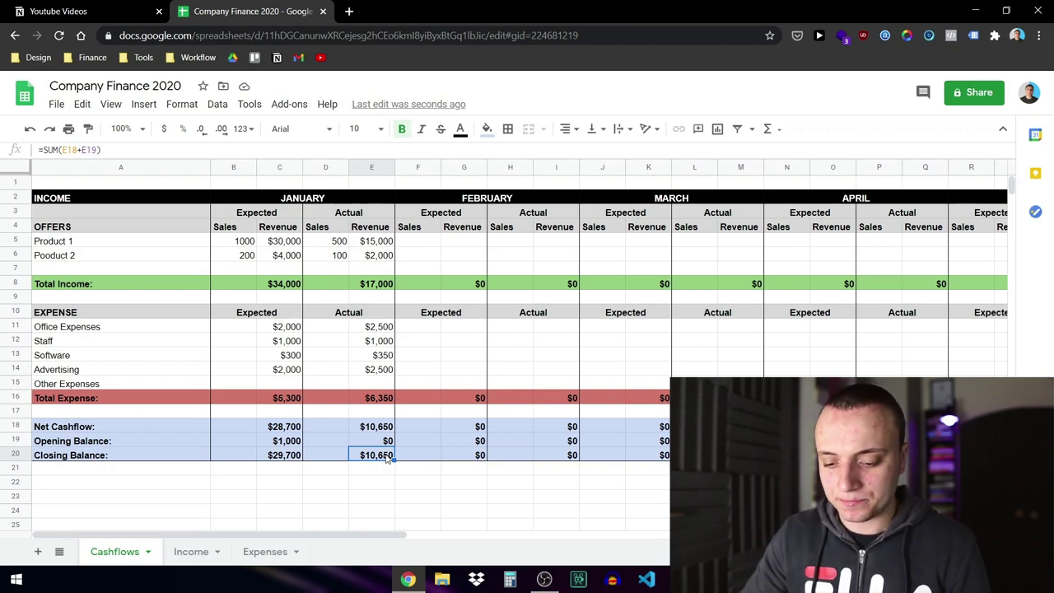
- On the Income sheet, add the first January 2020 item, Prodotto 1, with an amount of 40
click(194, 552)
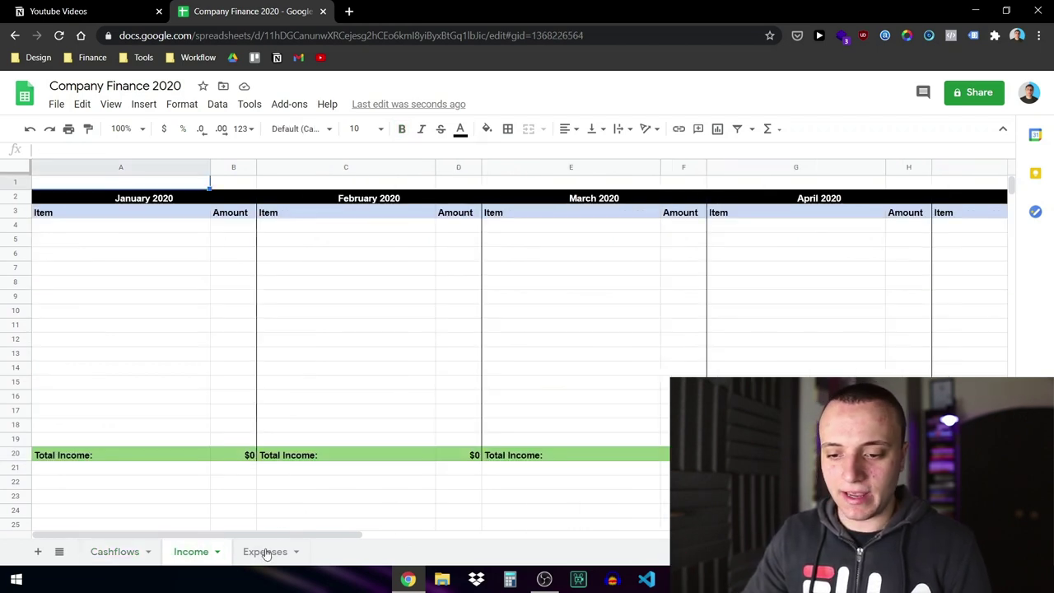
click(162, 228)
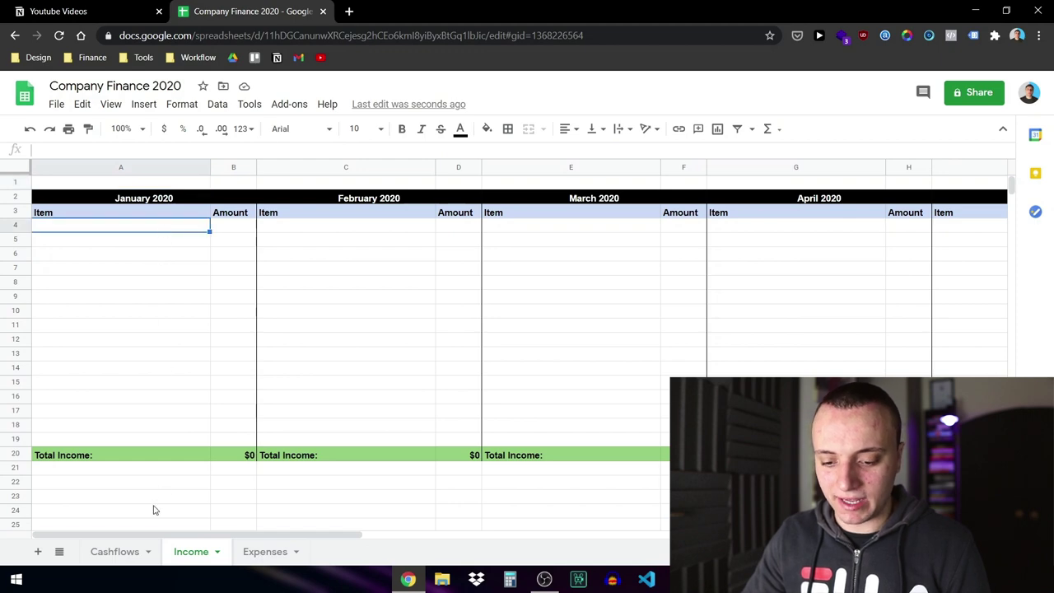
click(192, 553)
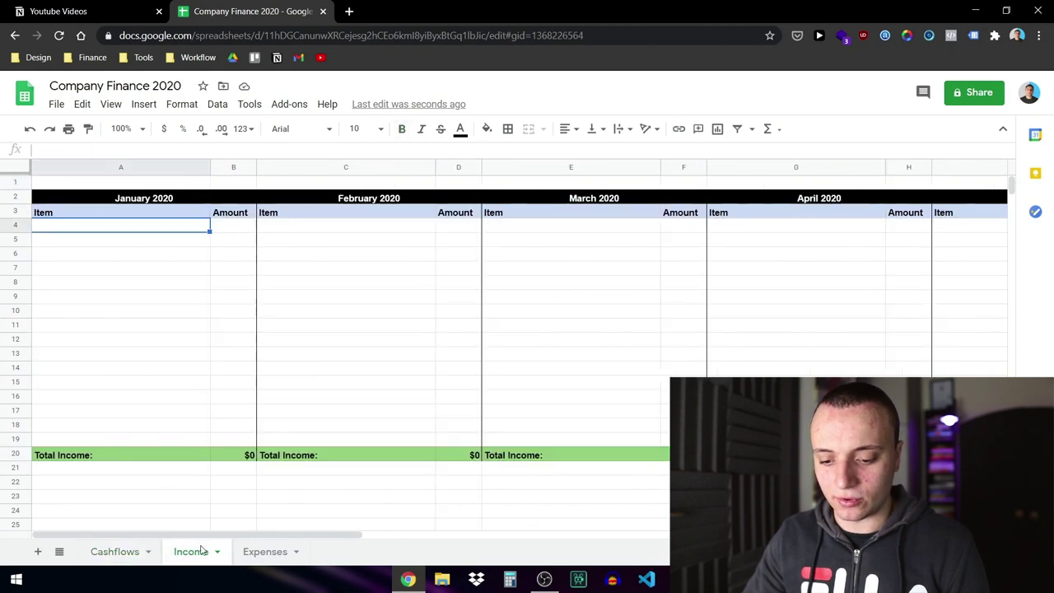
key(Return)
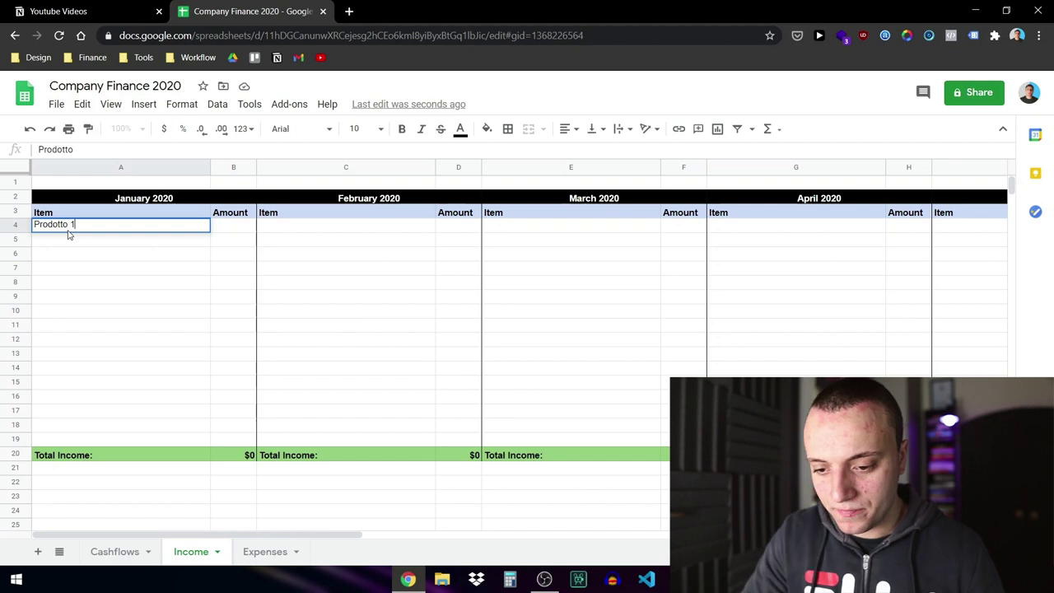
click(237, 228)
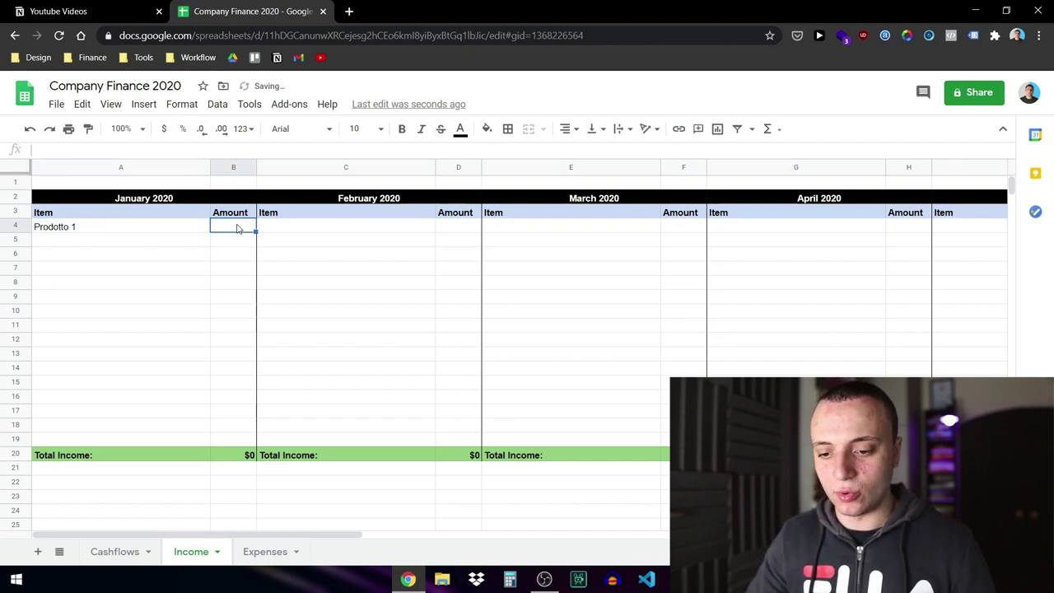
double_click(237, 226)
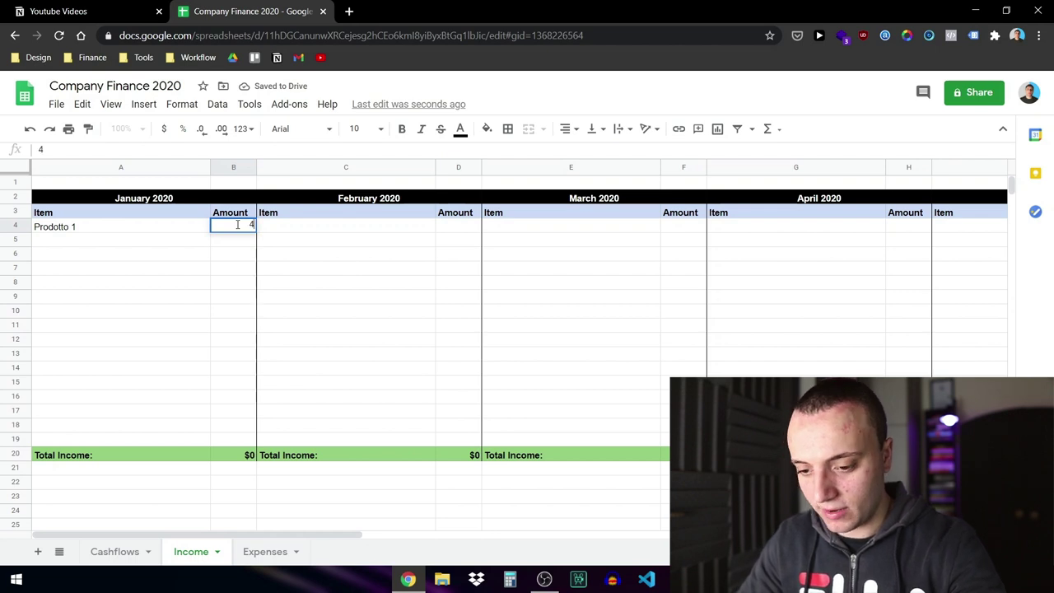
click(90, 241)
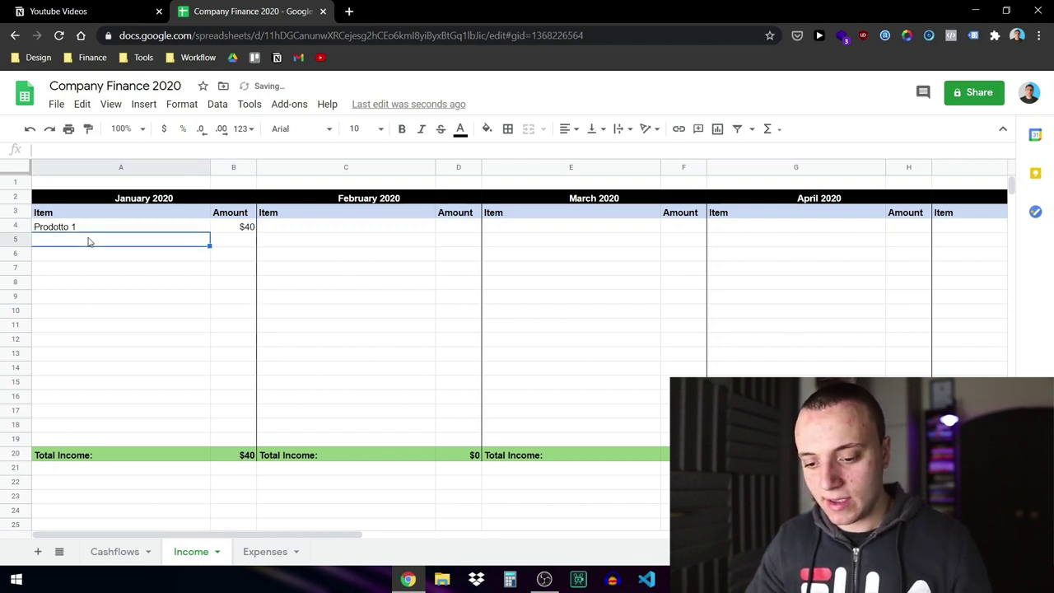
- Add a second January 2020 income item, Prodotto 1, directly below the first one
text(Po)
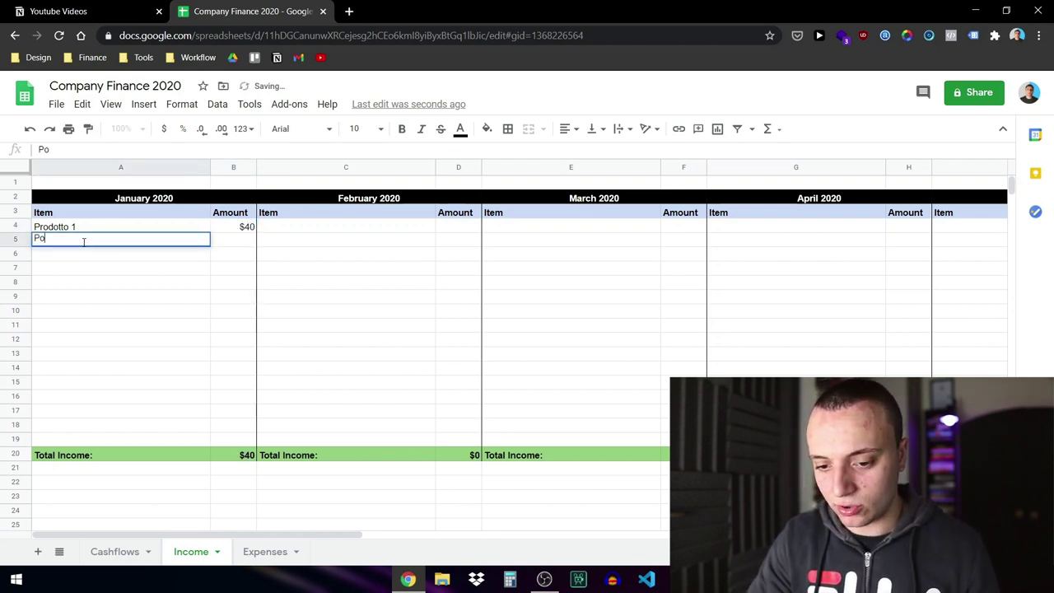
text(rrodott)
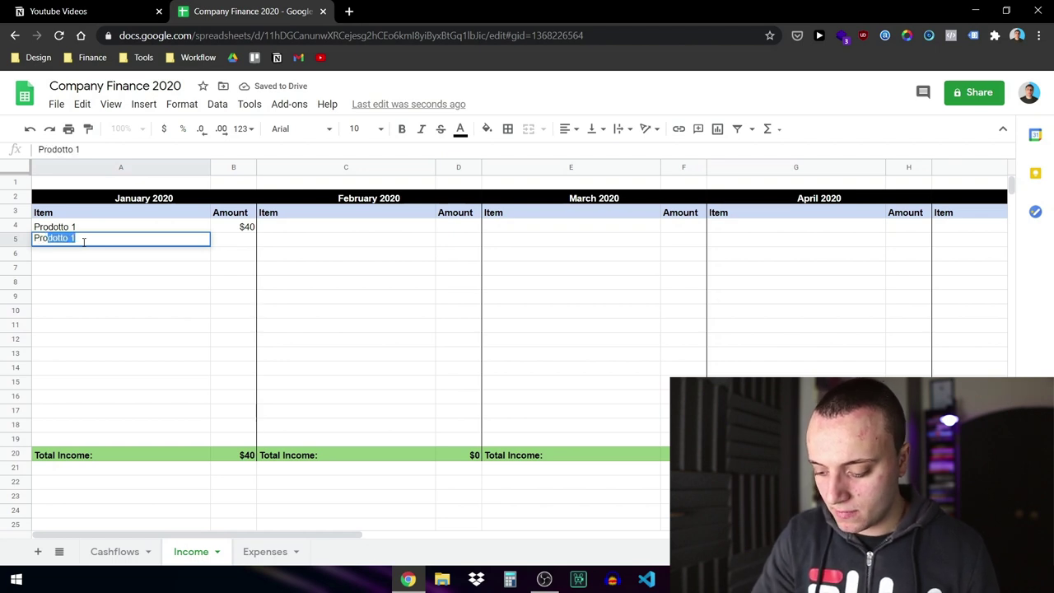
text(o 1)
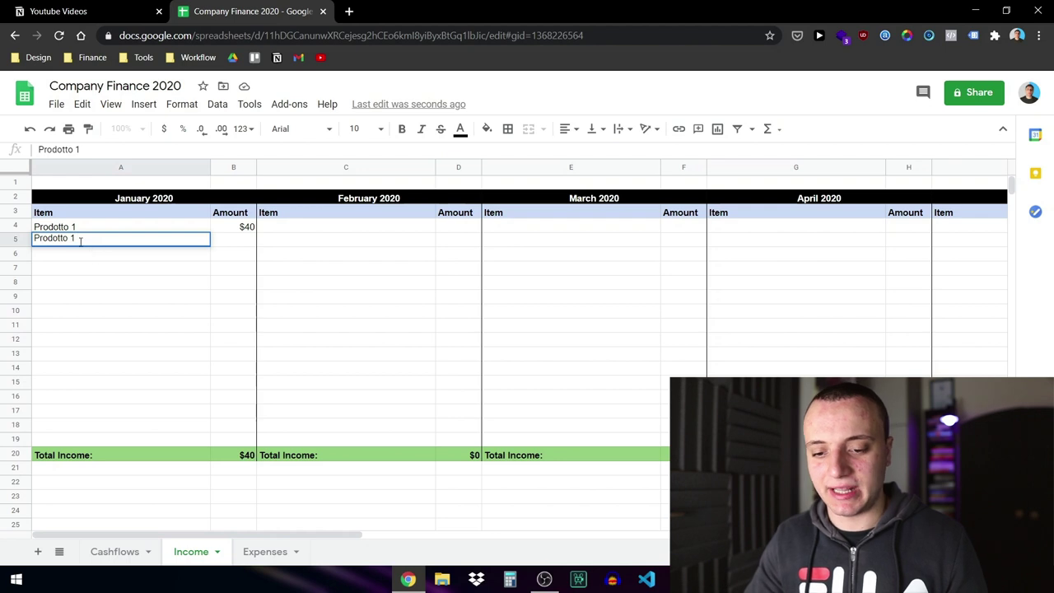
- Rename the first January income item to Prodotto 1 x 1000 and set its amount to 40000
double_click(81, 227)
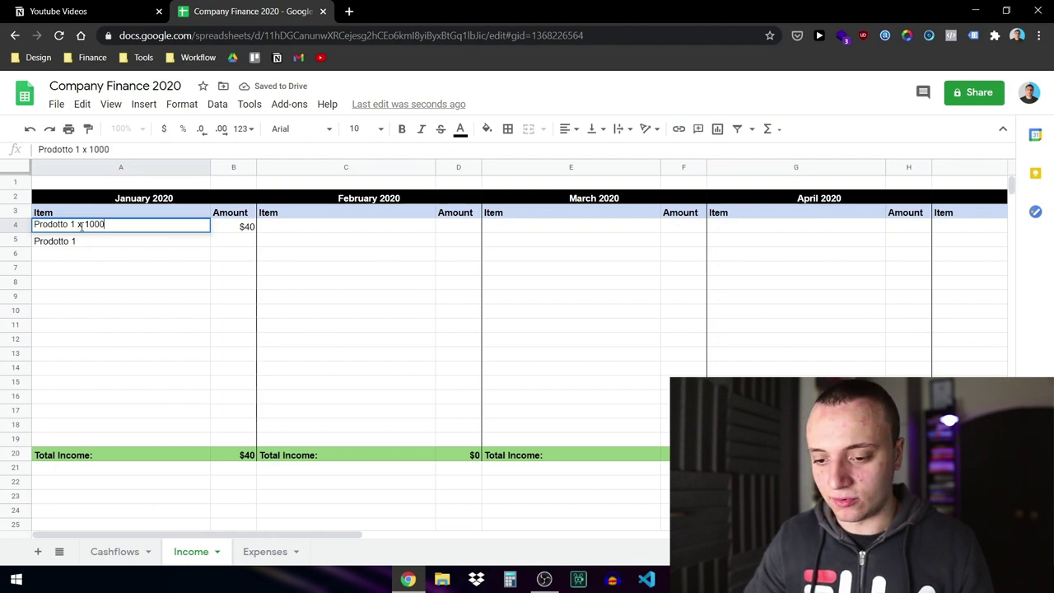
text(1000)
double_click(247, 226)
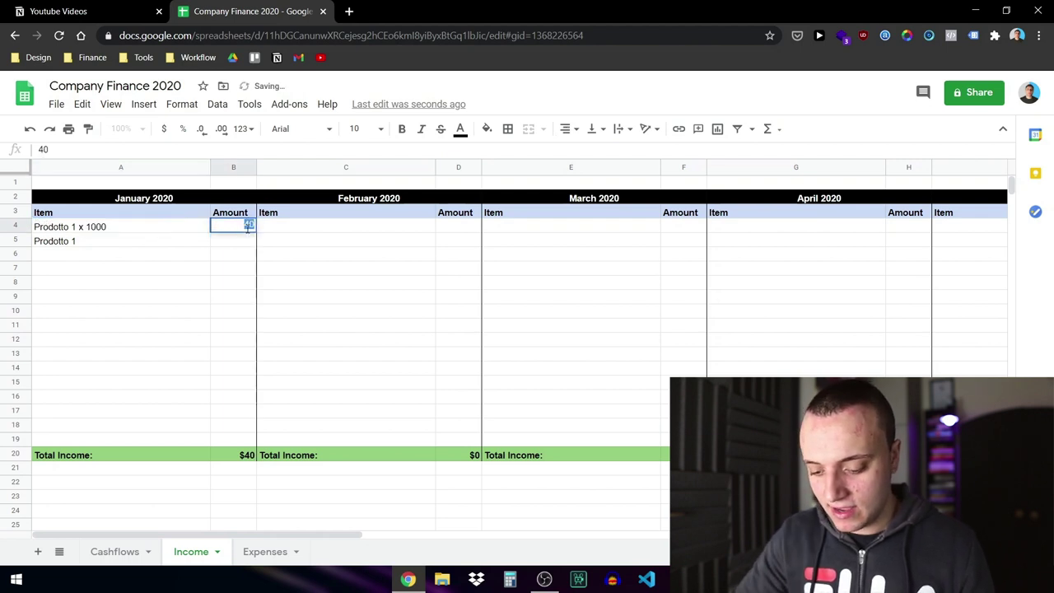
text(000)
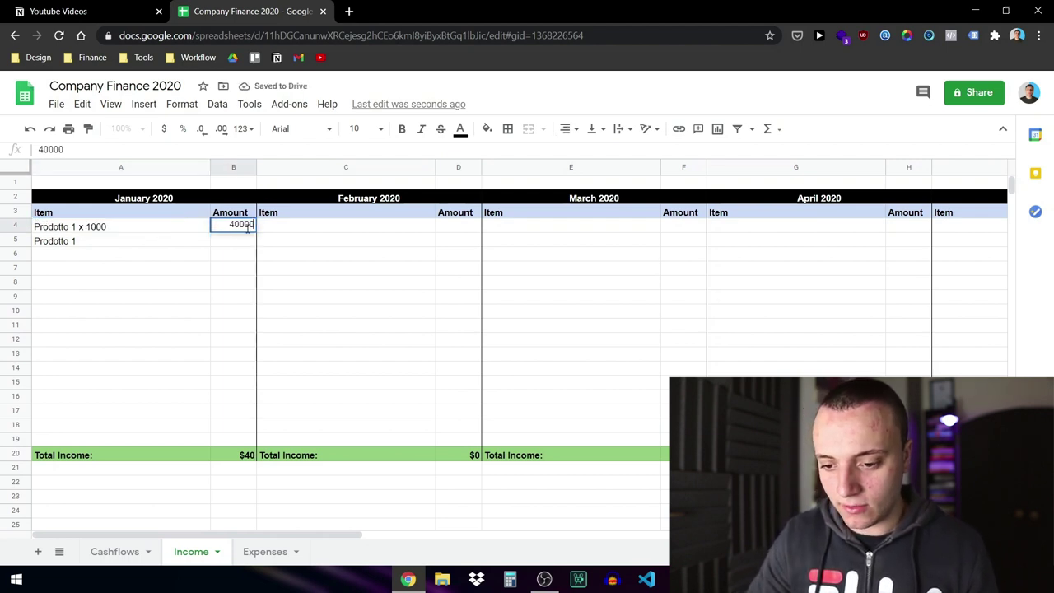
click(154, 246)
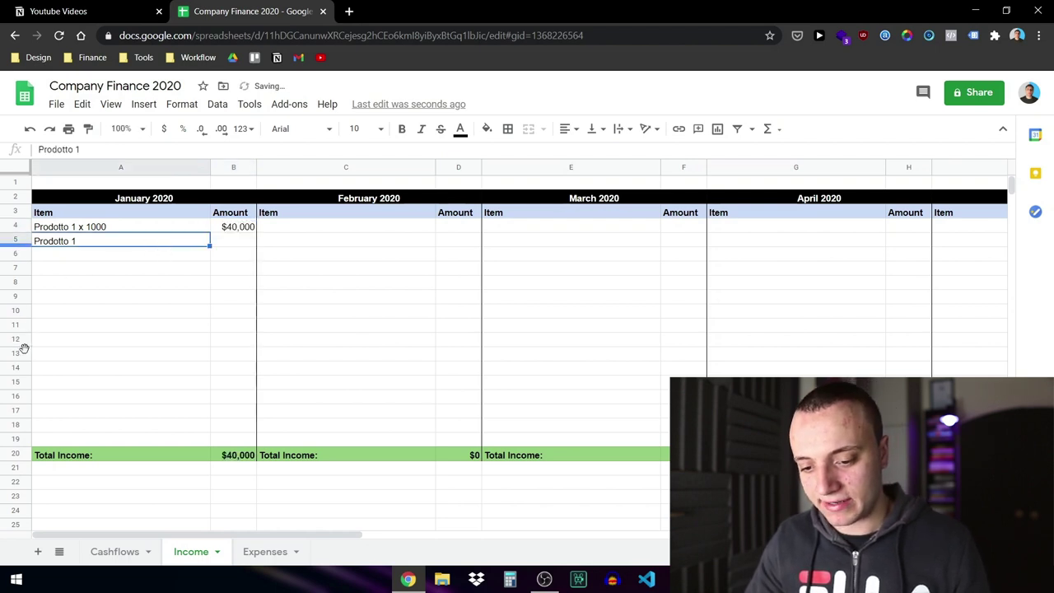
- Select the empty item rows 6 to 19 above the Total Income row
key(Down)
key(shift+space)
key(shift+Down)
key(shift+Down)
key(shift+Down)
key(shift+Down)
key(shift+Down)
key(shift+Down)
key(shift+Down)
key(shift+Down)
key(shift+Down)
key(shift+Down)
key(shift+Down)
key(shift+Down)
key(shift+Down)
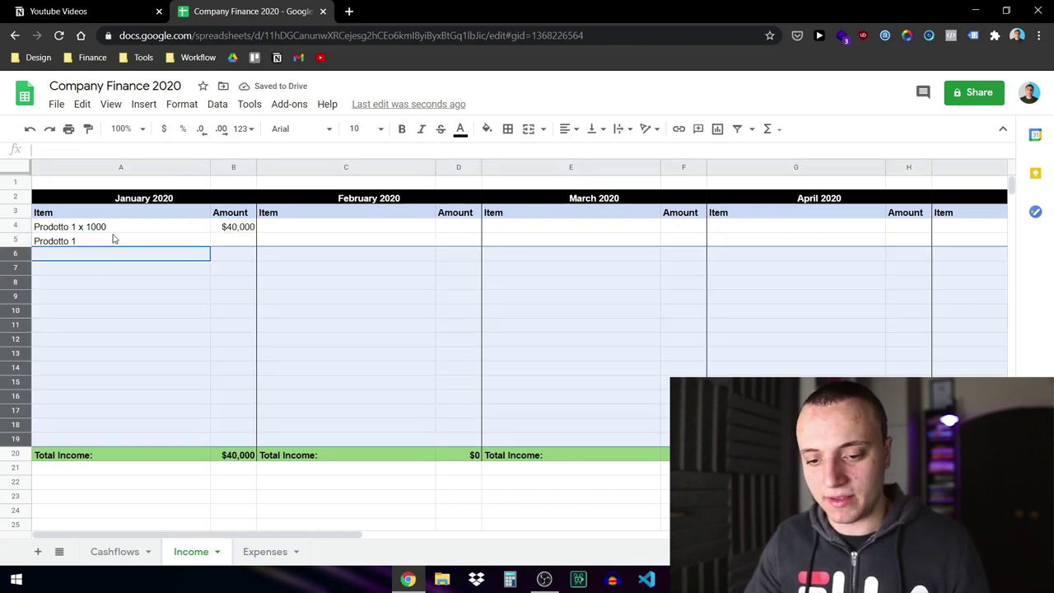
- Compare the itemised January income total with January's actual Total Income on the Cashflows sheet
click(104, 284)
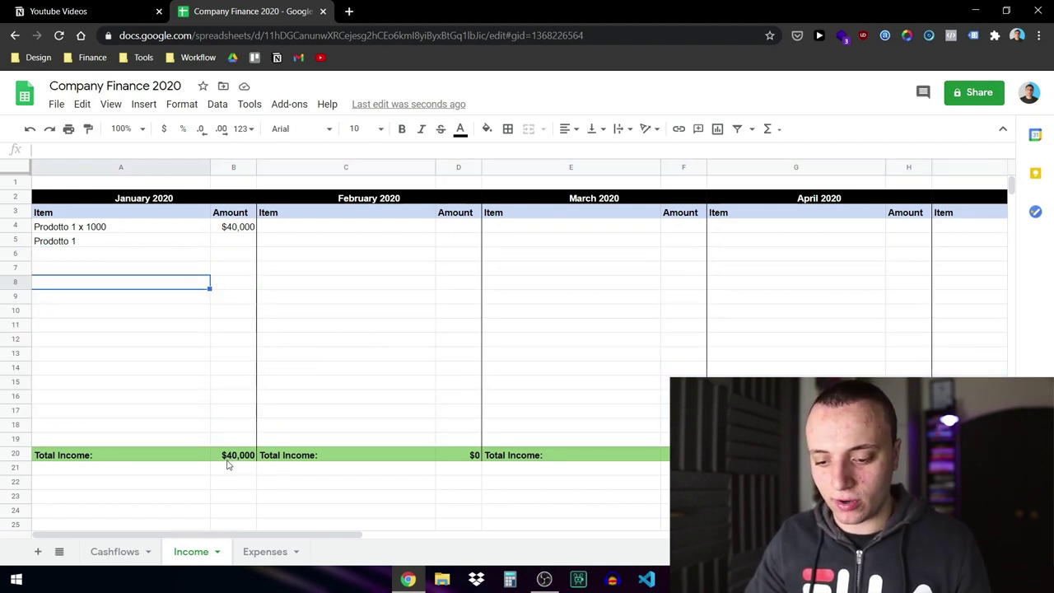
click(134, 550)
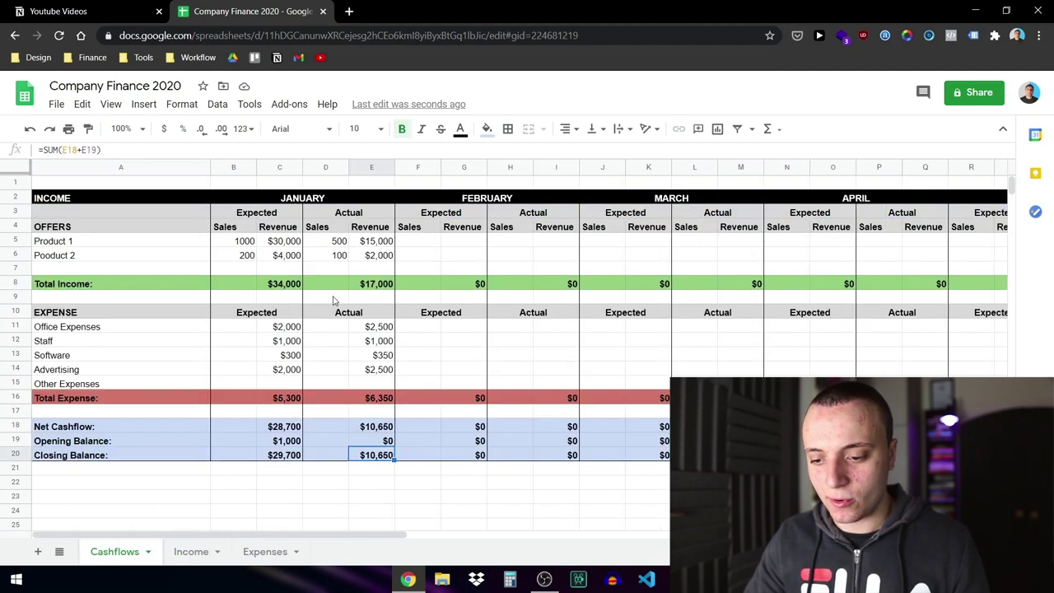
click(365, 288)
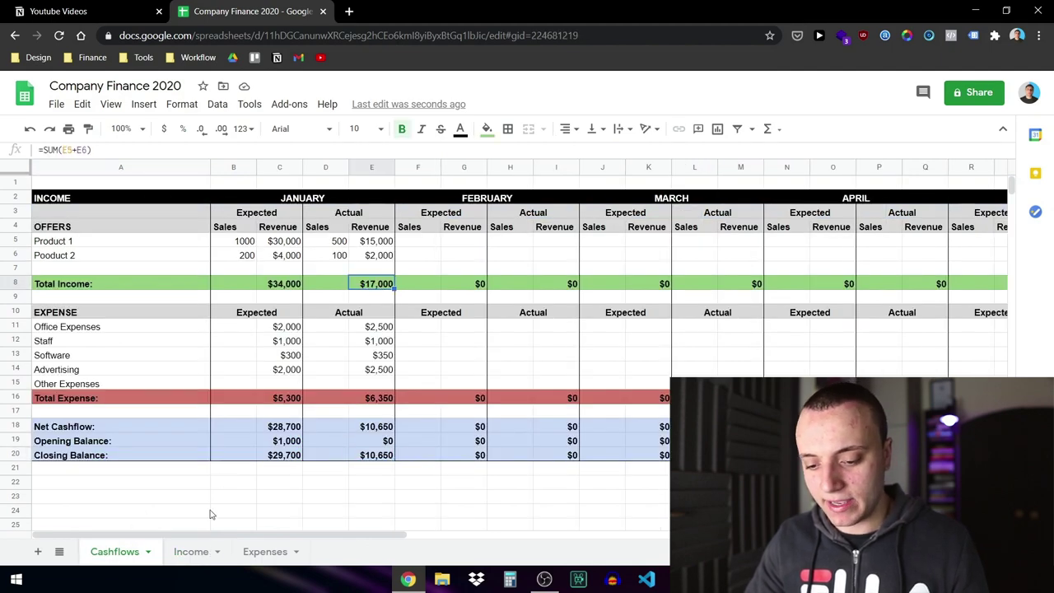
- Examine the Expenses sheet's item and cost columns and its January and February blocks
click(257, 551)
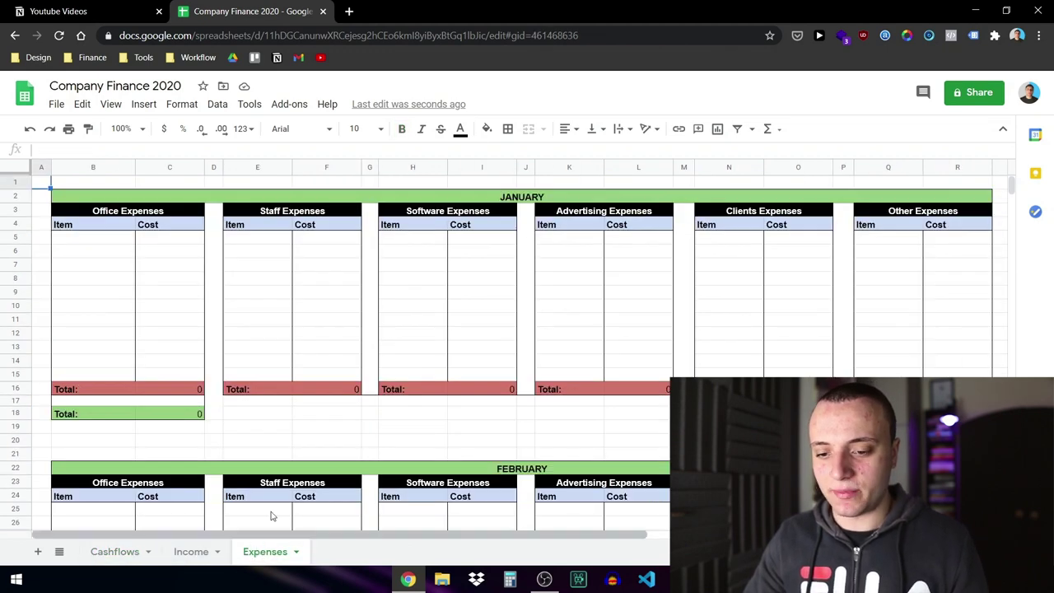
drag(70, 238, 198, 242)
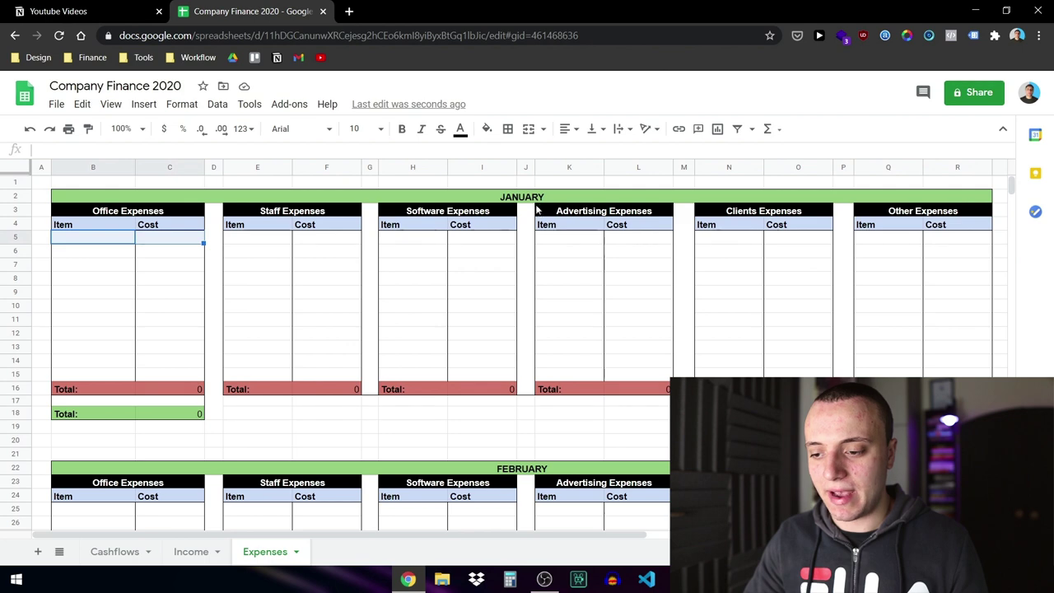
click(536, 196)
scroll(459, 412, down, 1)
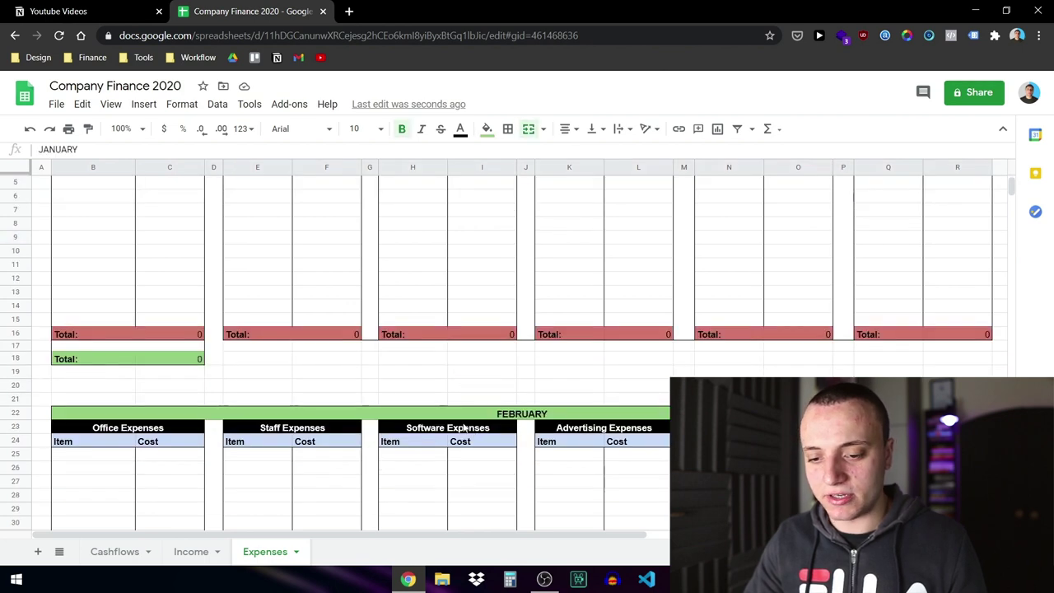
scroll(489, 390, up, 1)
- Add a January Office Expenses item, Wifi, with a cost of 40
double_click(94, 238)
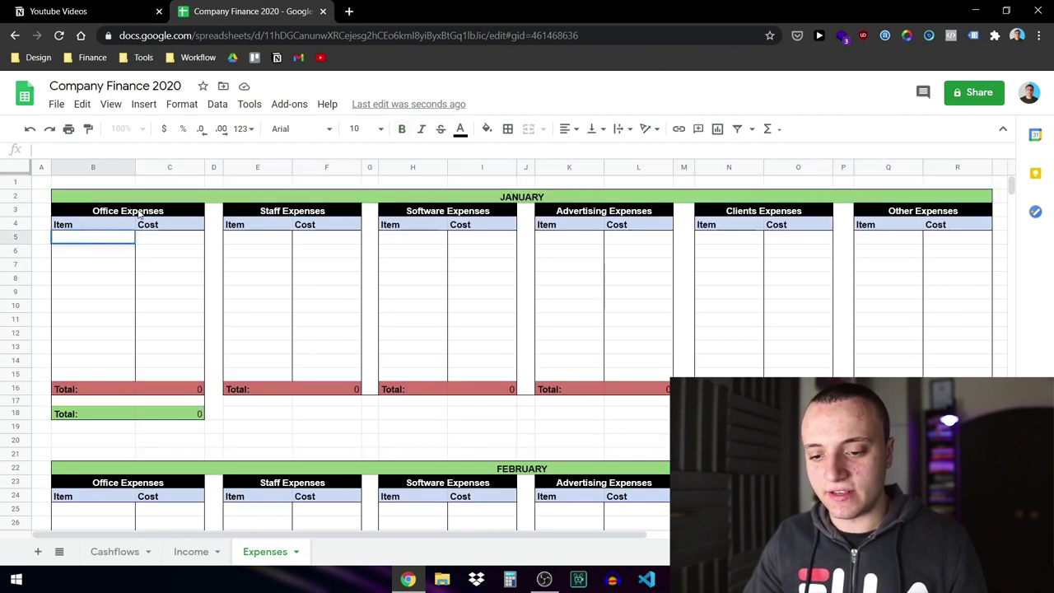
text(Widi)
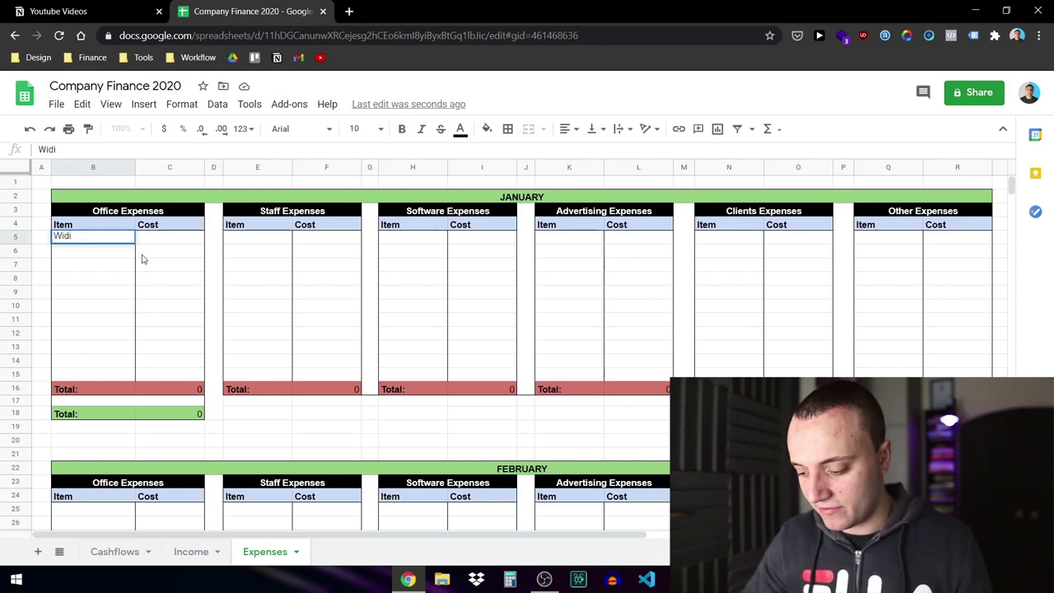
key(BackSpace)
text(f)
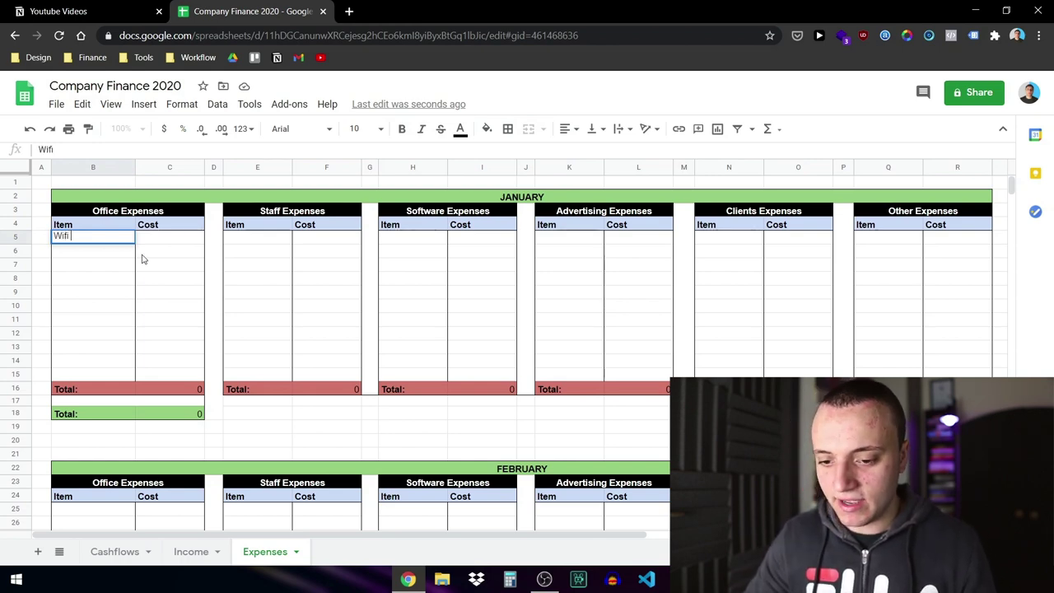
click(176, 237)
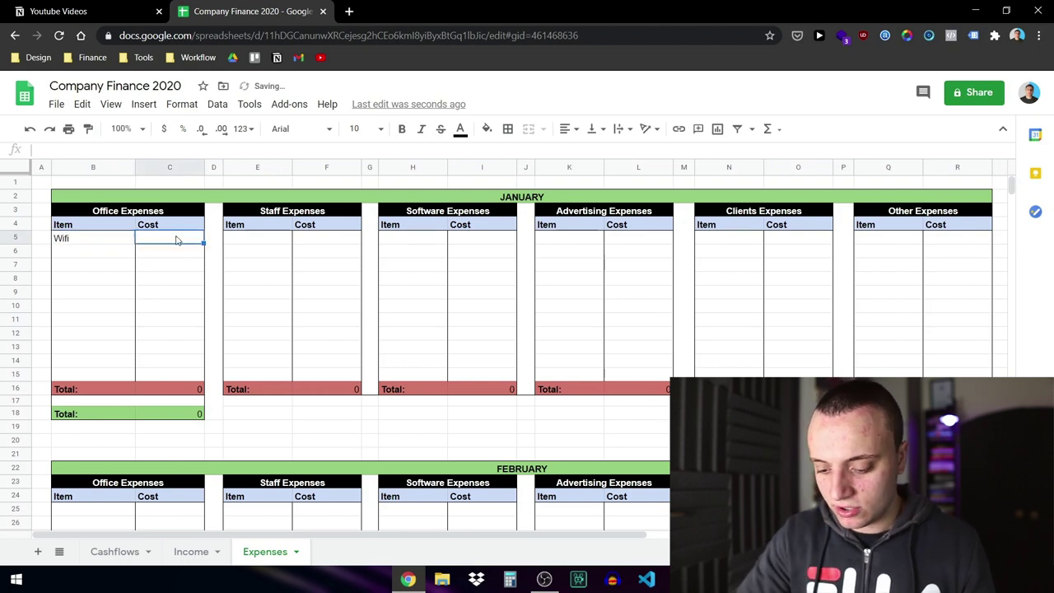
text(40)
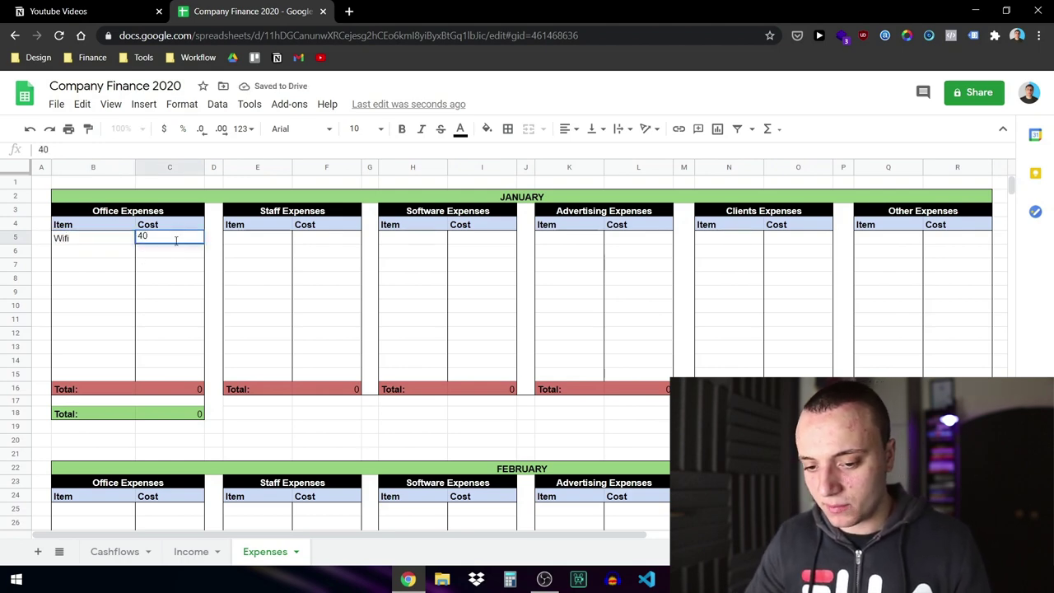
- Add a second January Office Expenses item, Affitto, with a cost of 1000
click(106, 254)
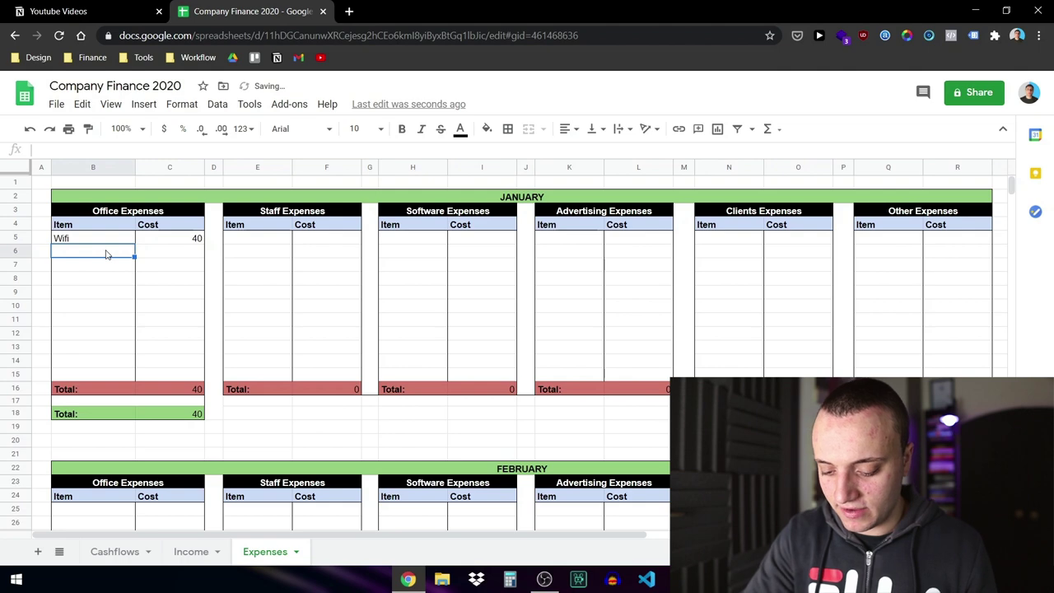
text(Affitto)
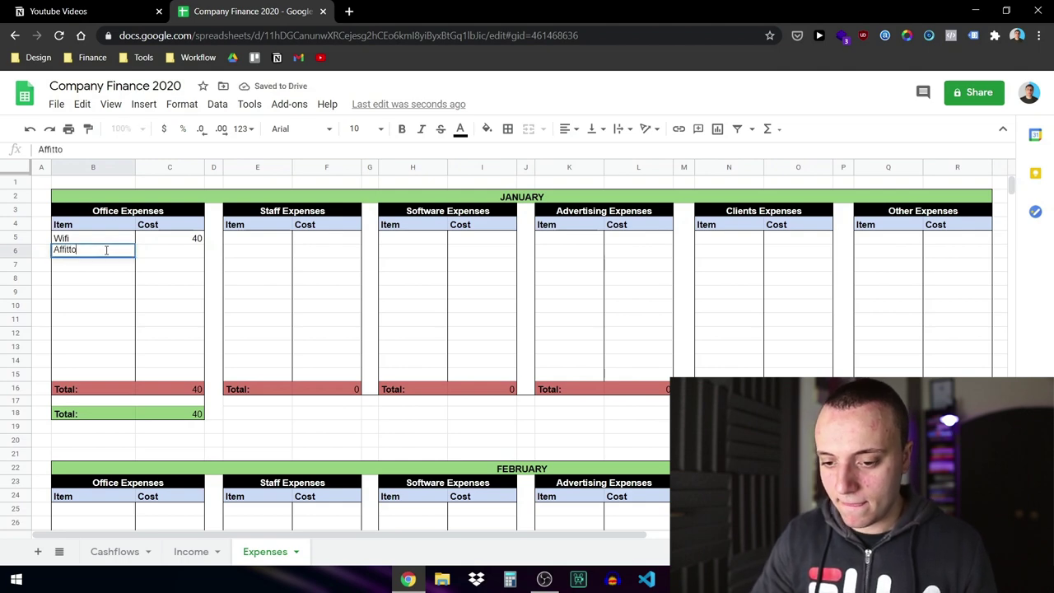
double_click(175, 254)
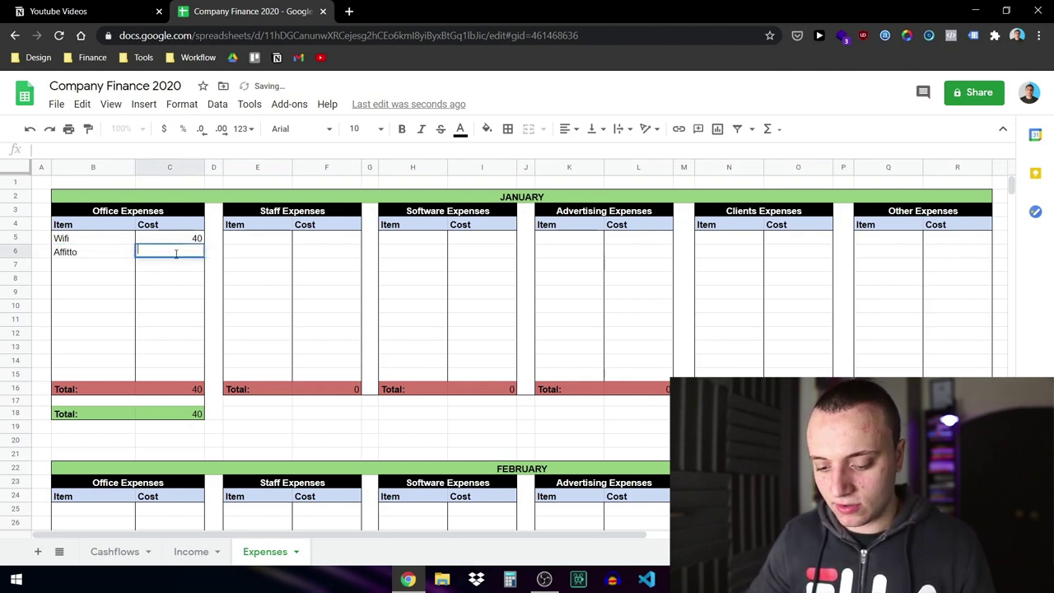
text(1000)
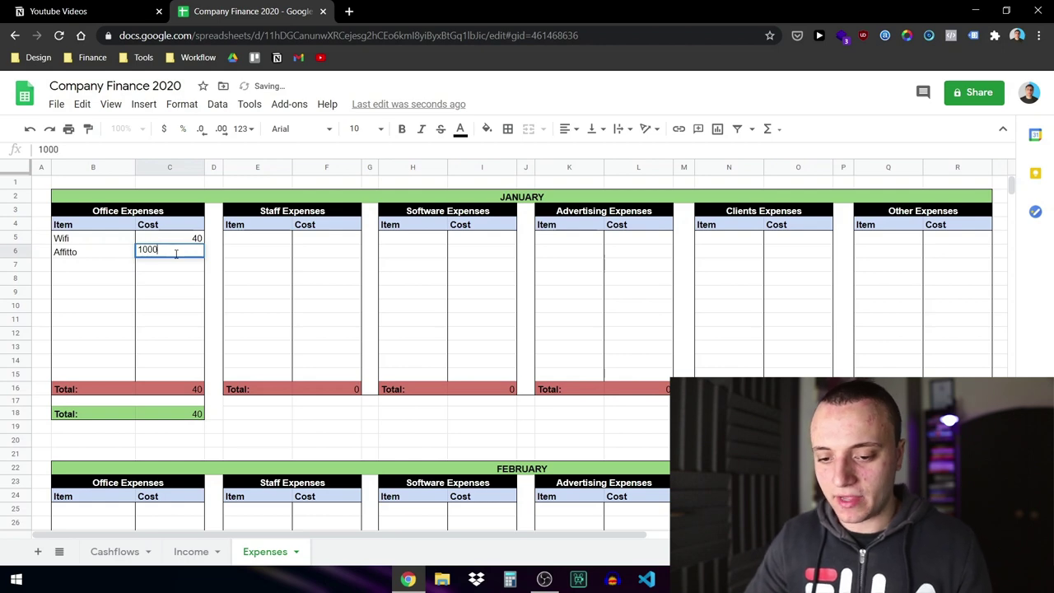
click(95, 266)
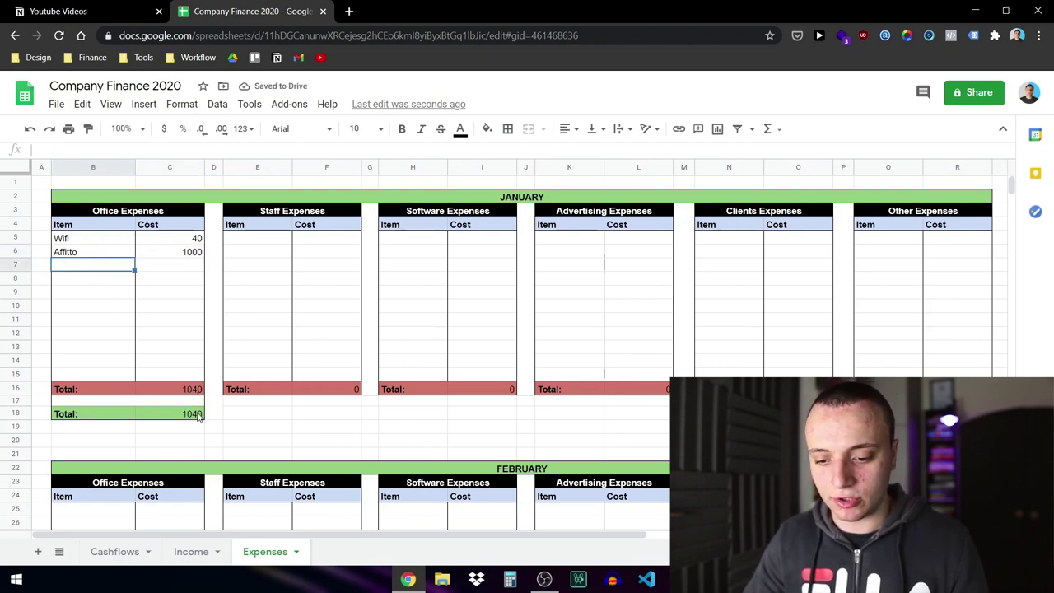
- Add a January Staff Expenses item, VA C S, with a cost of 800
double_click(251, 237)
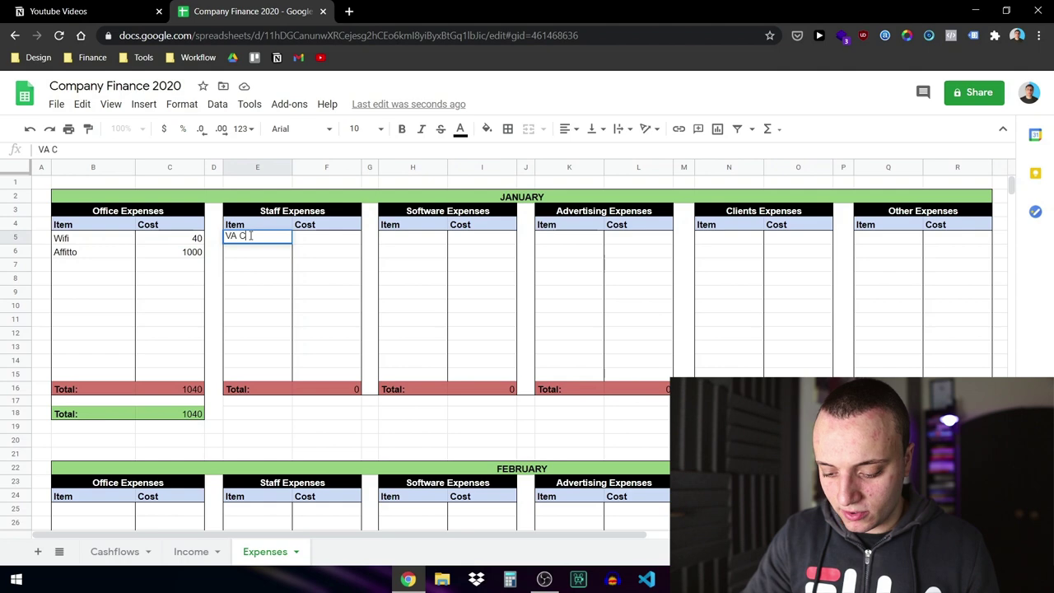
text(VA Cu)
key(BackSpace)
text(S)
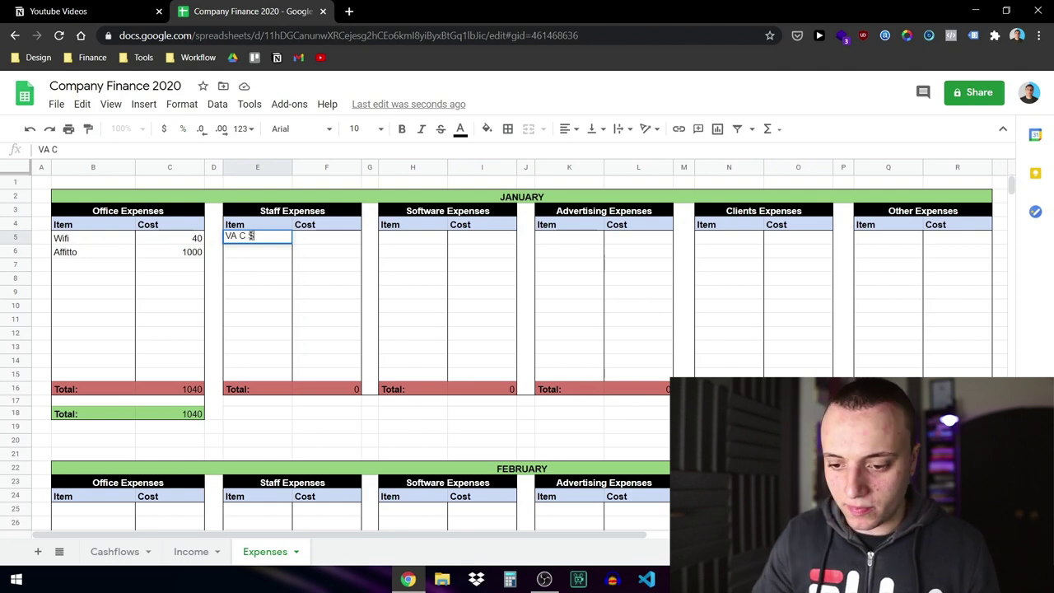
key(Tab)
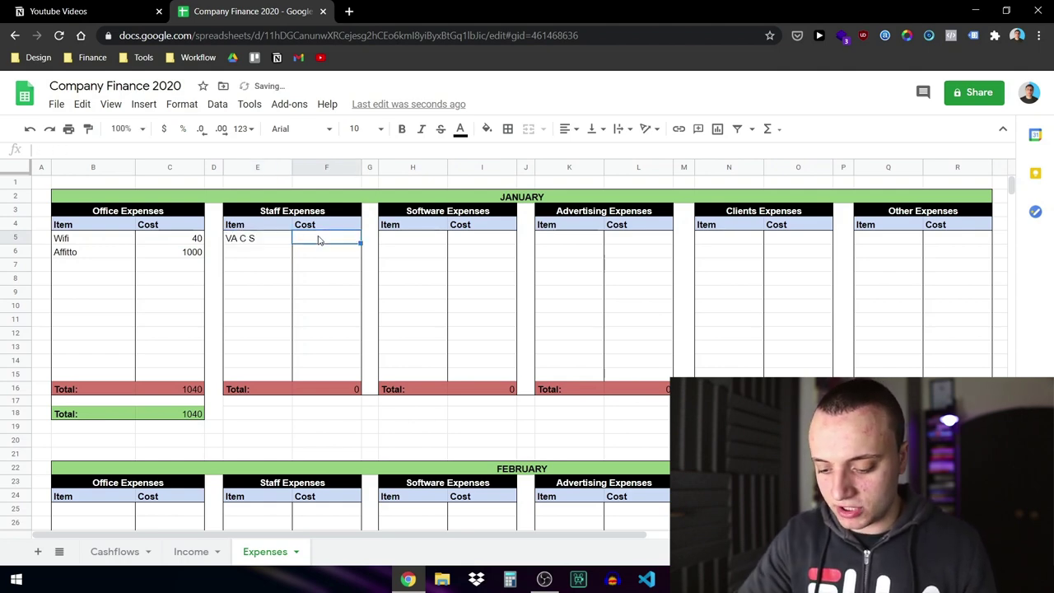
text(800)
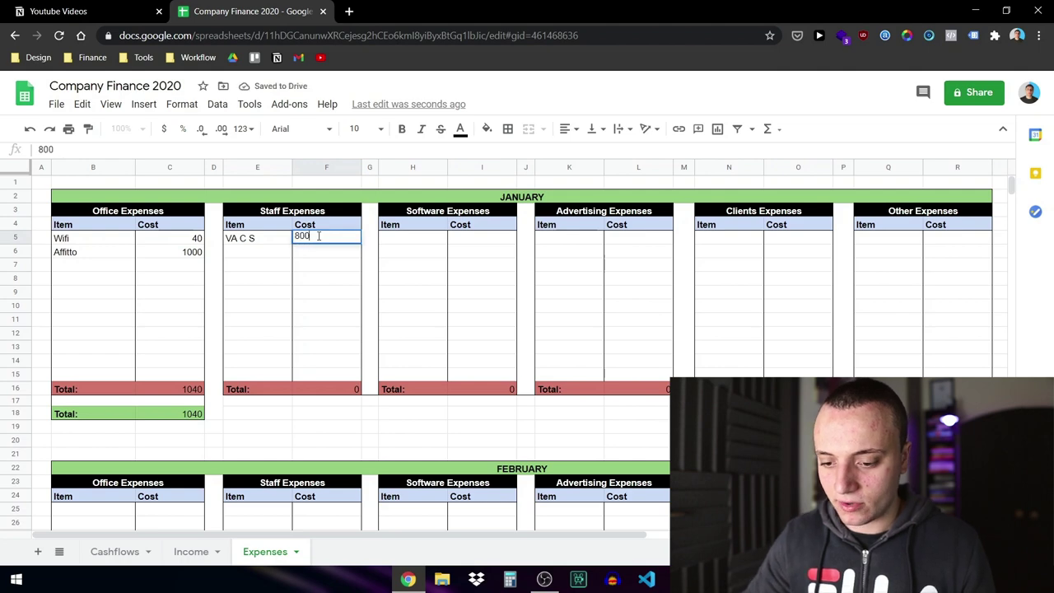
click(320, 322)
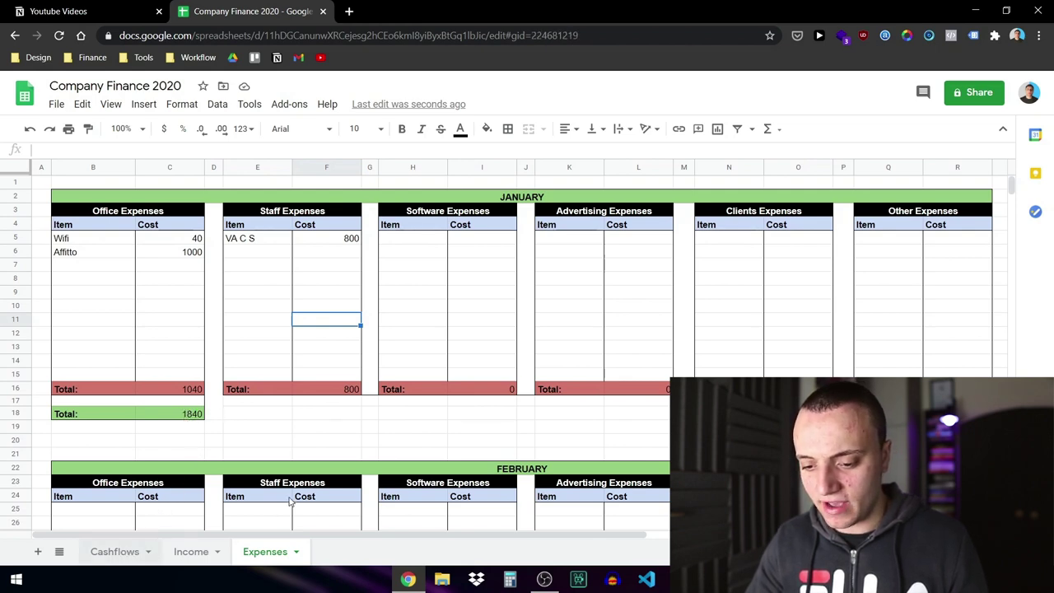
- Check January's actual Total Expense on the Cashflows sheet against the itemised expenses
key(ctrl+shift+Page_Up)
key(ctrl+shift+Page_Up)
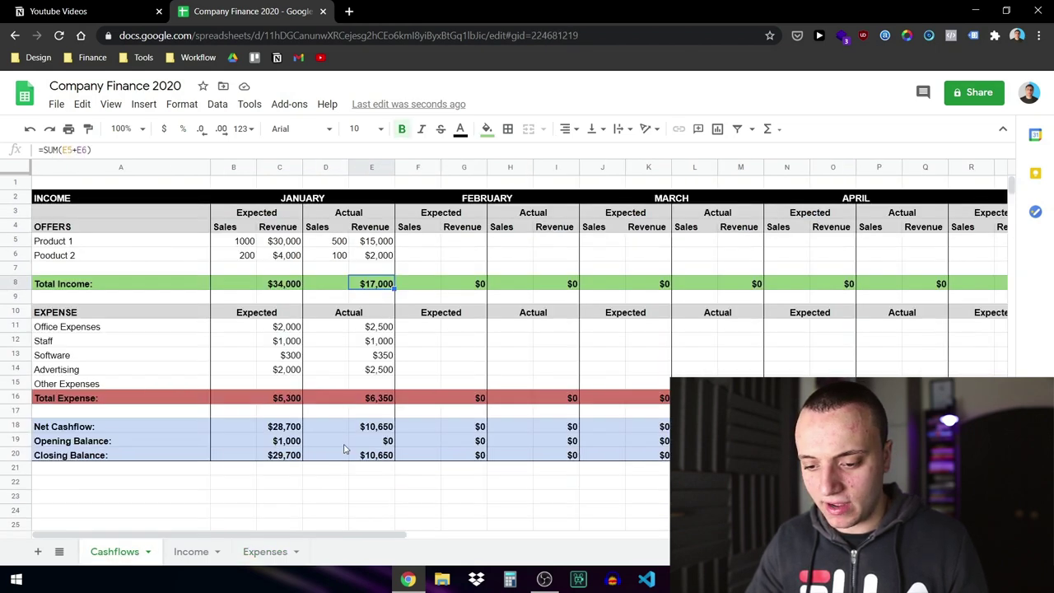
click(366, 400)
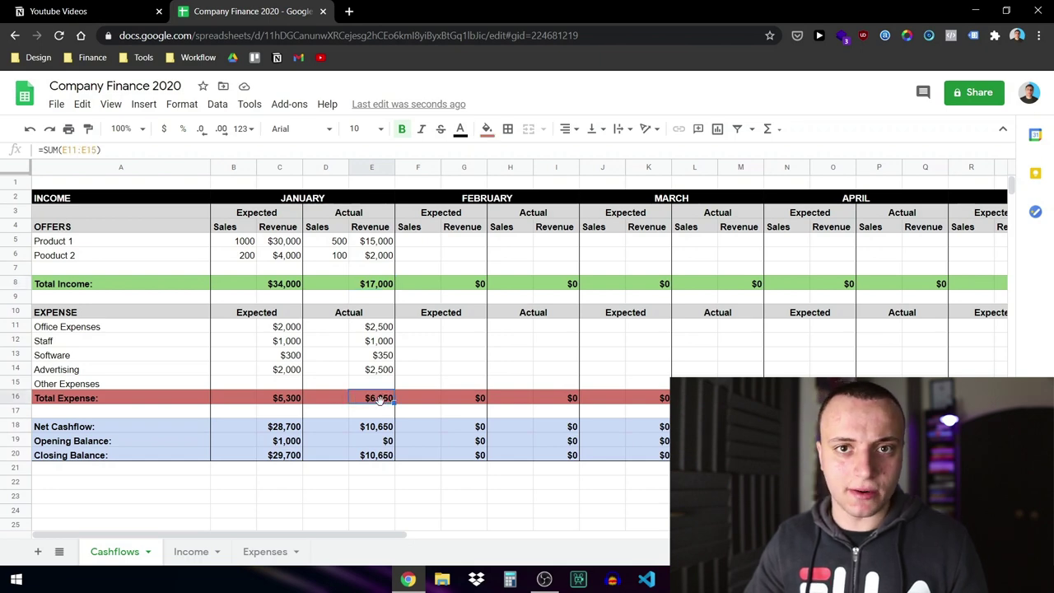
- Review how the itemised Income and Expenses sheets relate to the Cashflows summary, including the January Software Expenses item cells
click(257, 550)
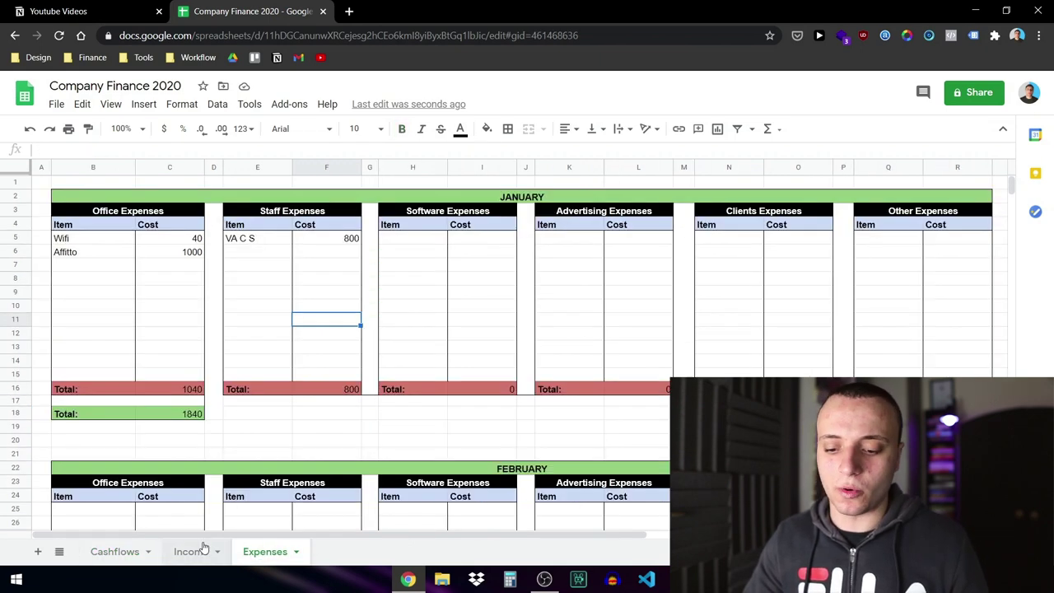
click(203, 550)
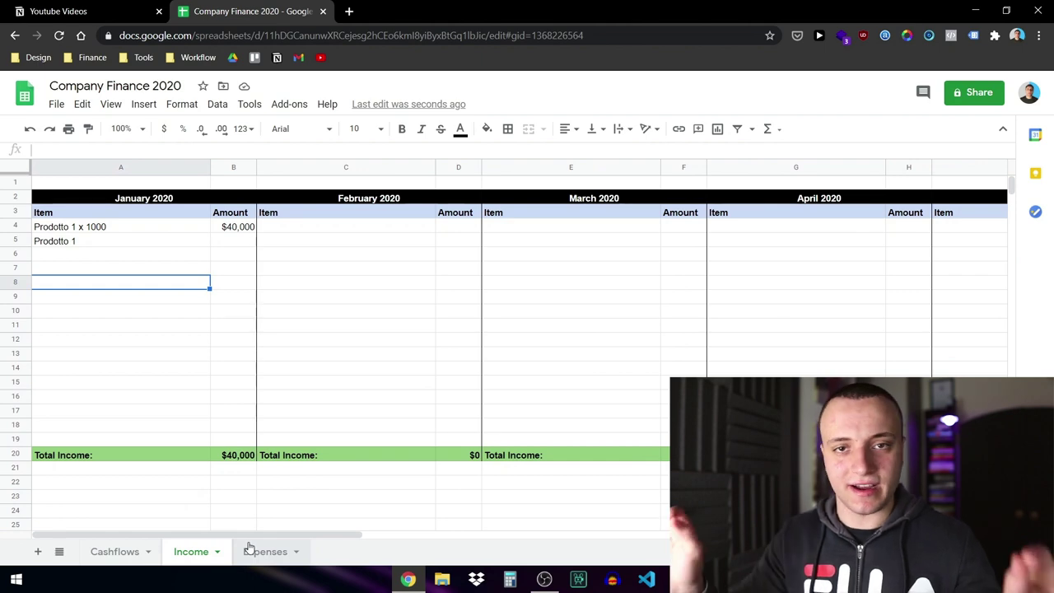
click(113, 552)
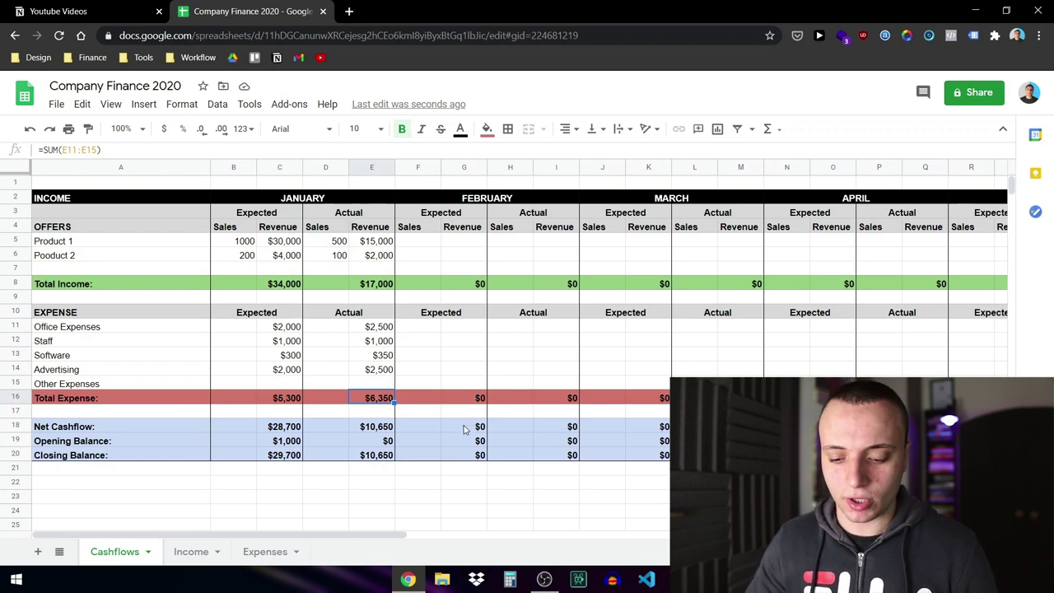
click(196, 549)
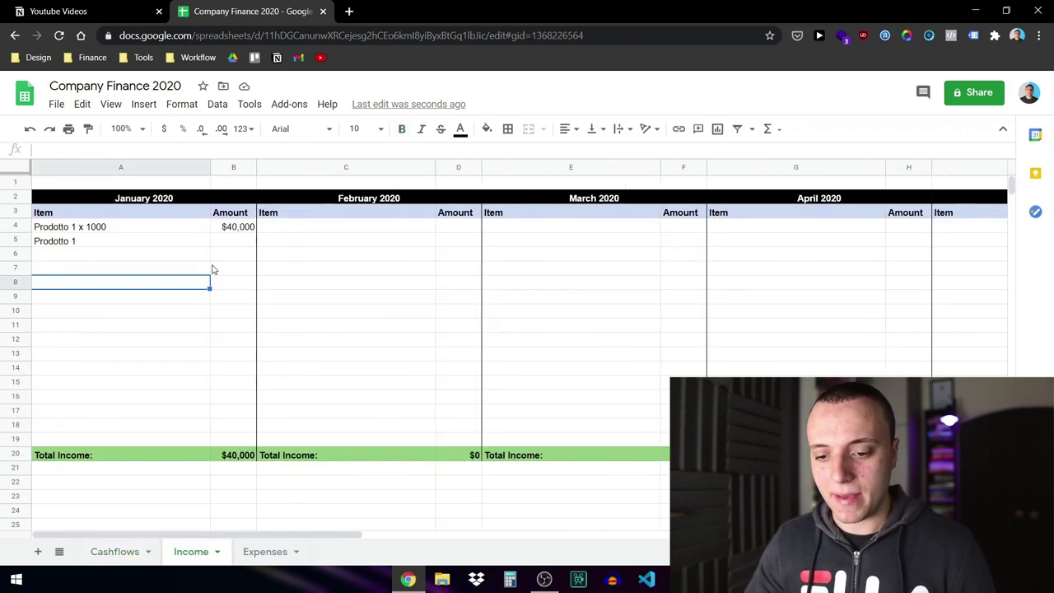
double_click(132, 228)
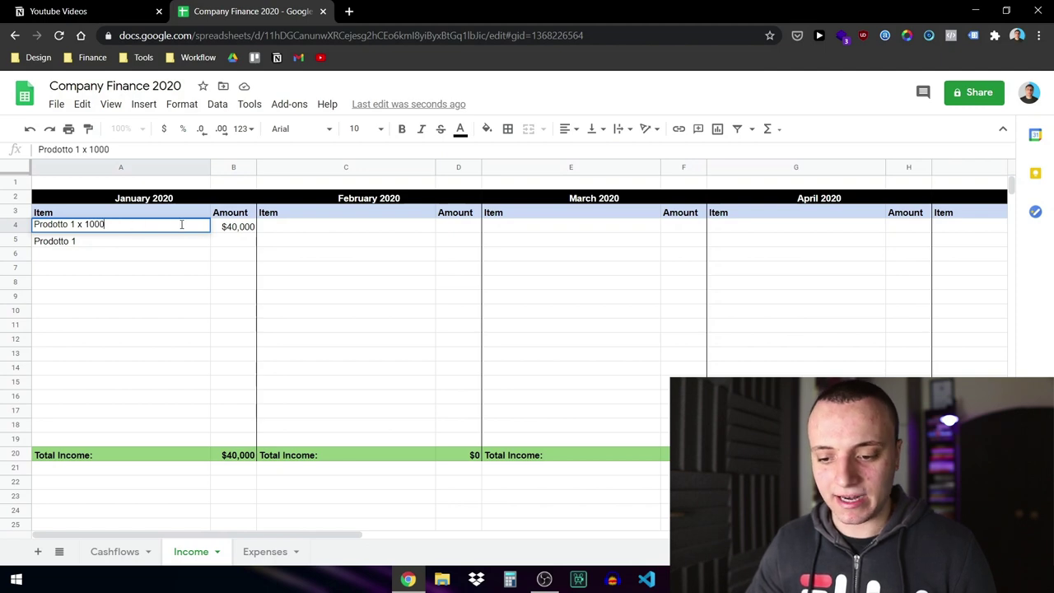
click(266, 551)
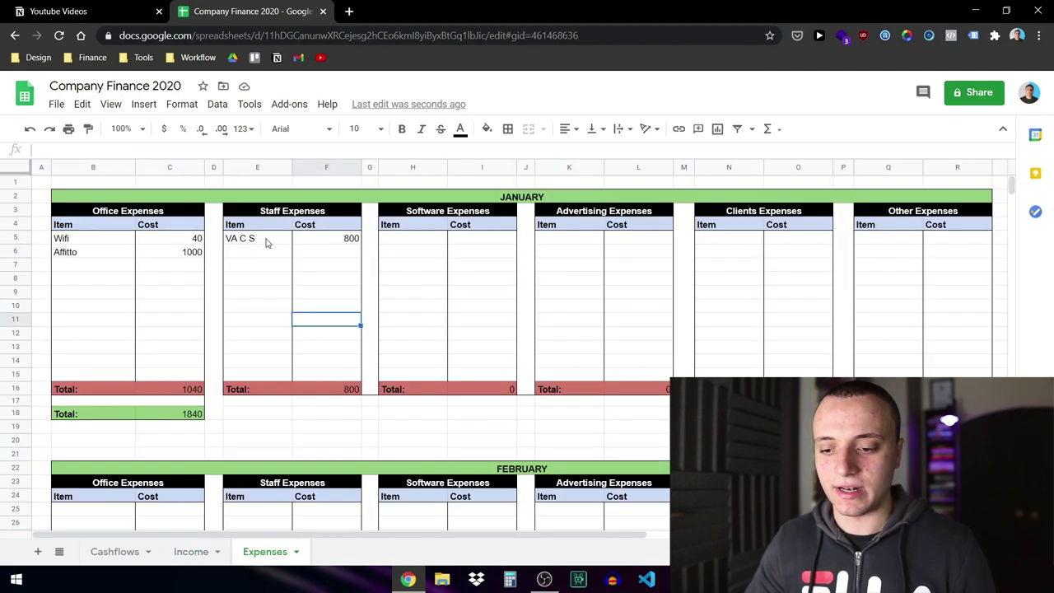
double_click(410, 237)
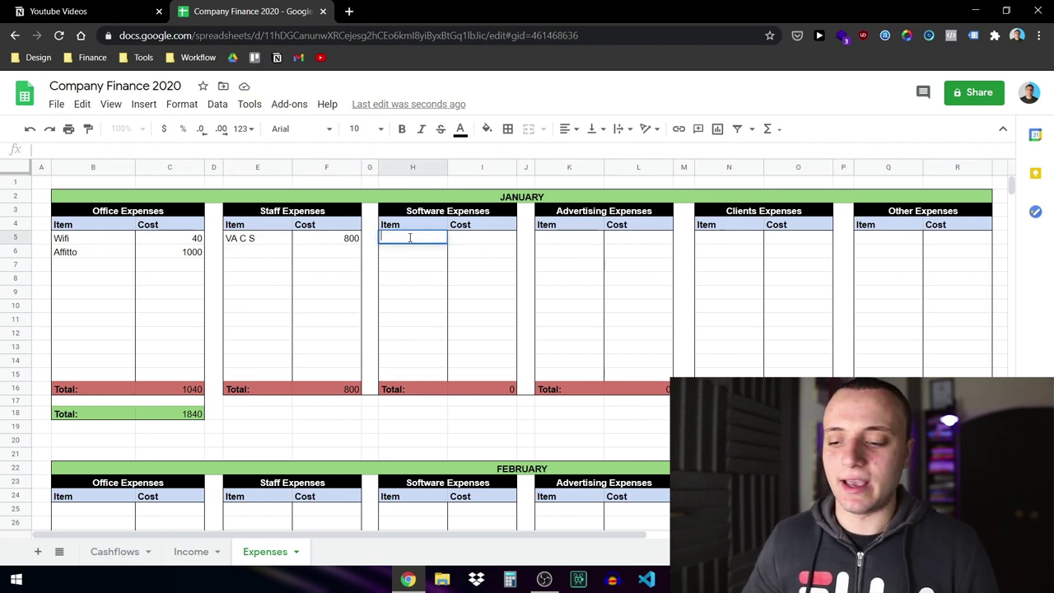
click(415, 257)
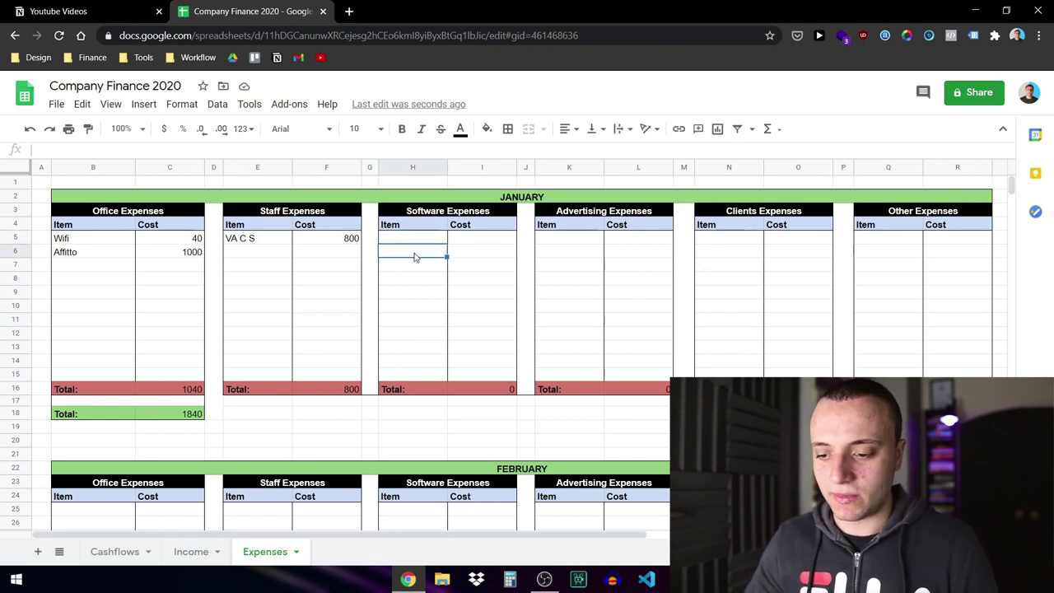